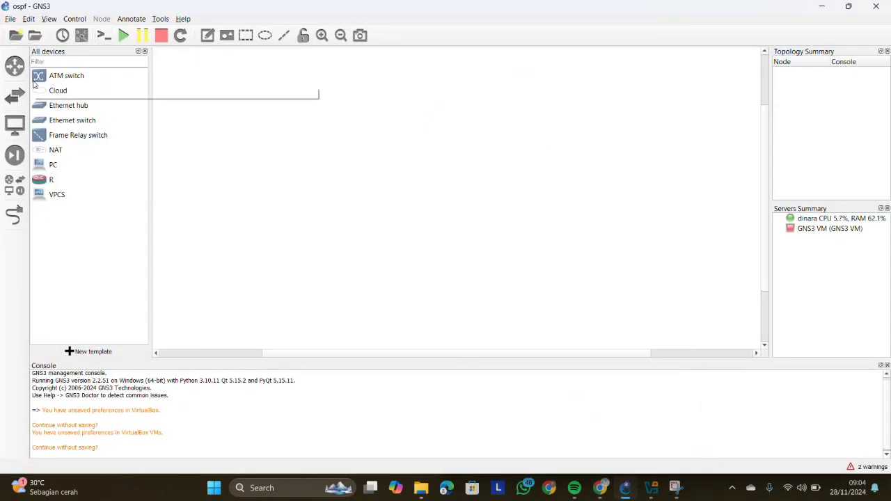
- Delete the existing R and PC templates from the VirtualBox VM templates in the preferences
{"action": "left_click", "coordinate": [29, 20]}
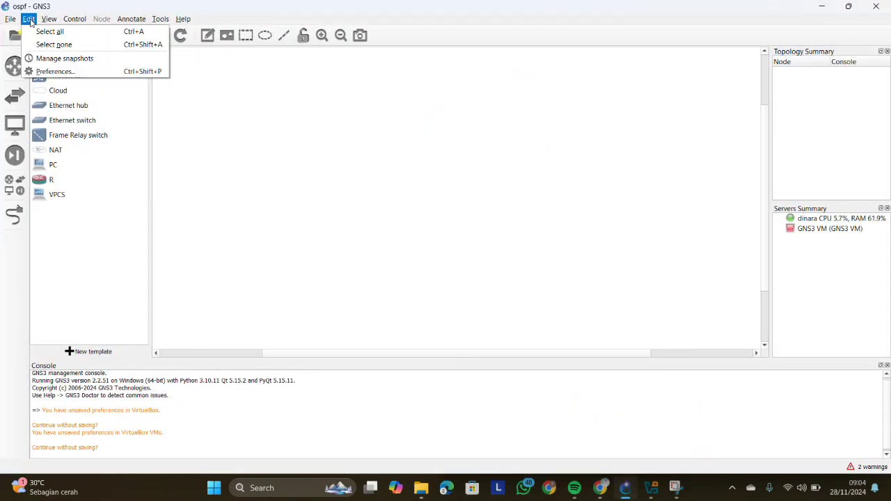
{"action": "left_click", "coordinate": [56, 73]}
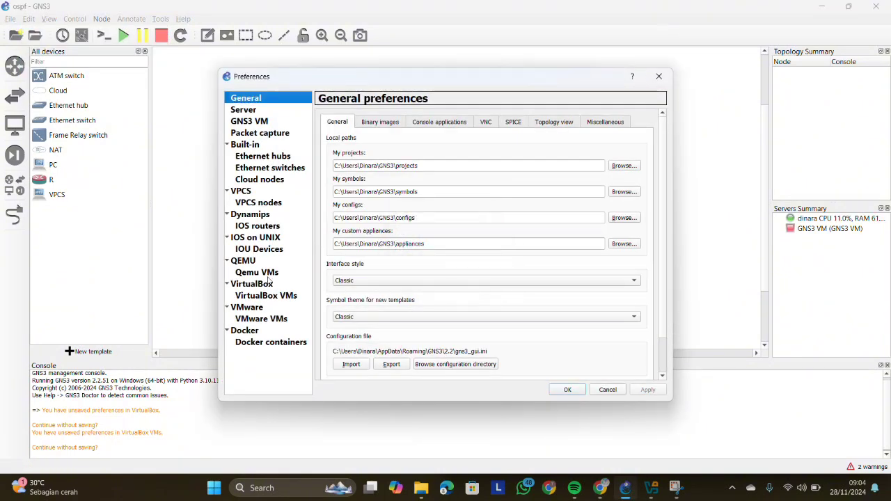
{"action": "left_click", "coordinate": [278, 297]}
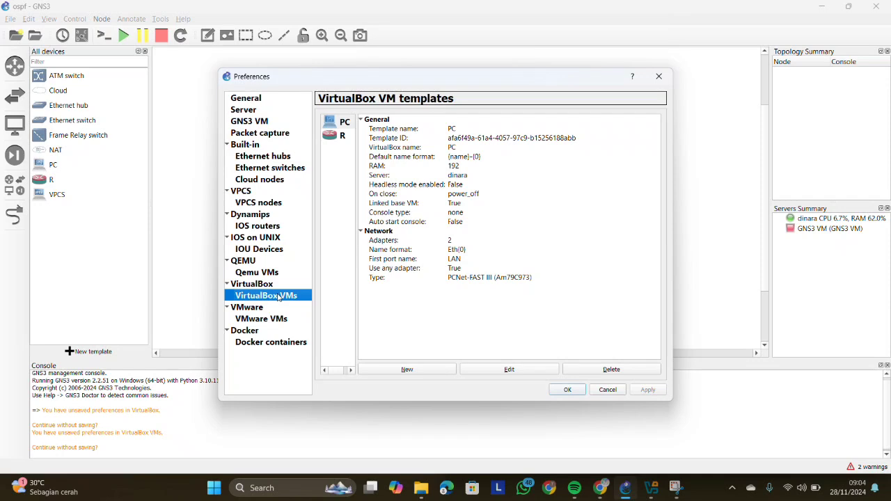
{"action": "left_click", "coordinate": [341, 135]}
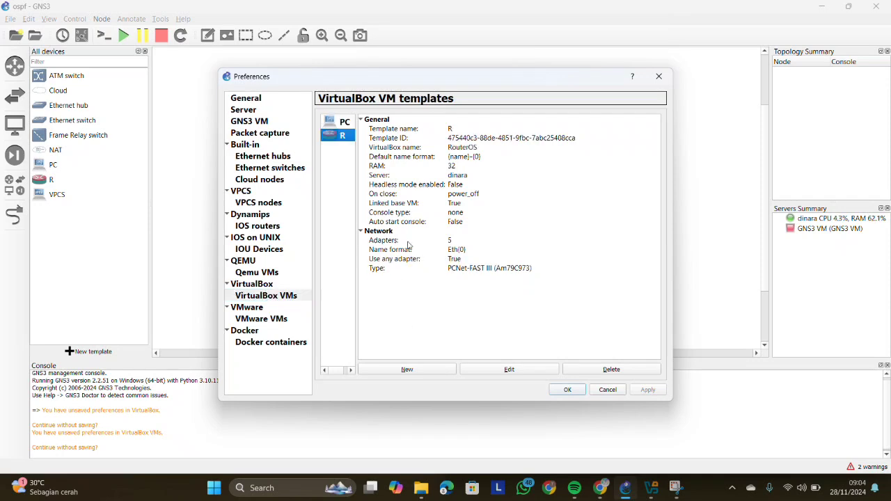
{"action": "left_click", "coordinate": [588, 373]}
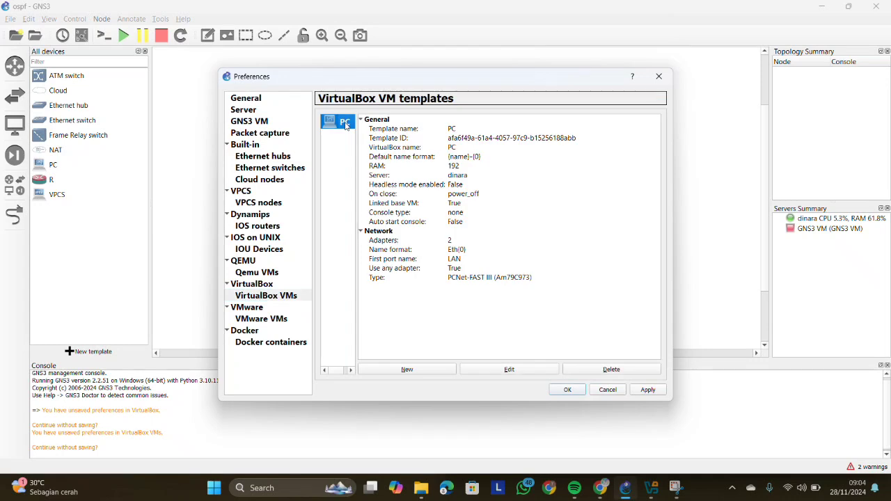
{"action": "left_click", "coordinate": [593, 372]}
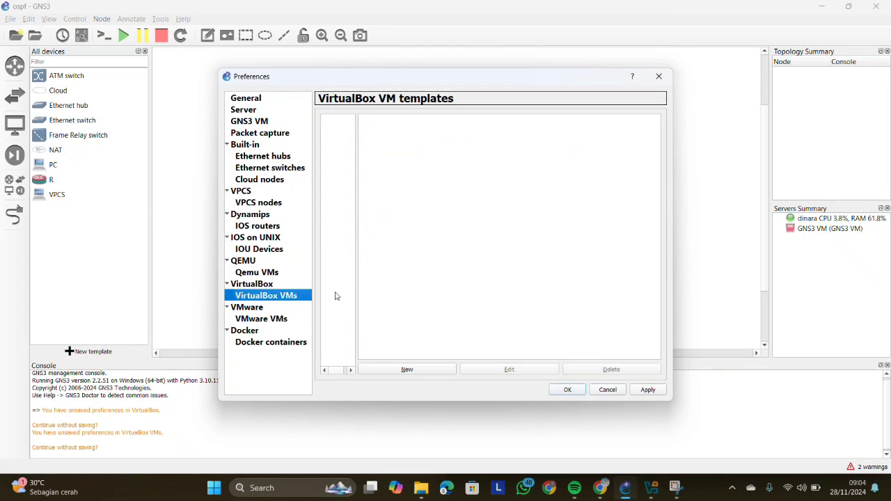
- Create a VirtualBox VM template from the PC machine on the local computer, used as a linked base VM
{"action": "left_click", "coordinate": [410, 370]}
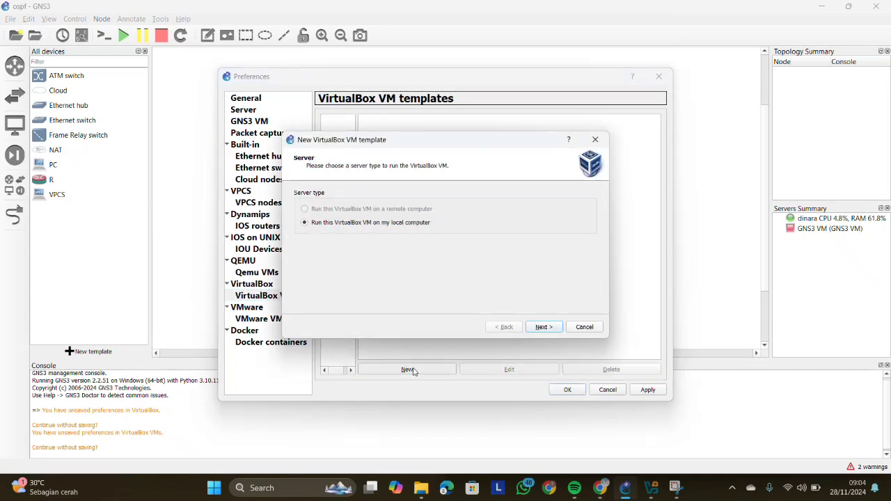
{"action": "left_click", "coordinate": [551, 328]}
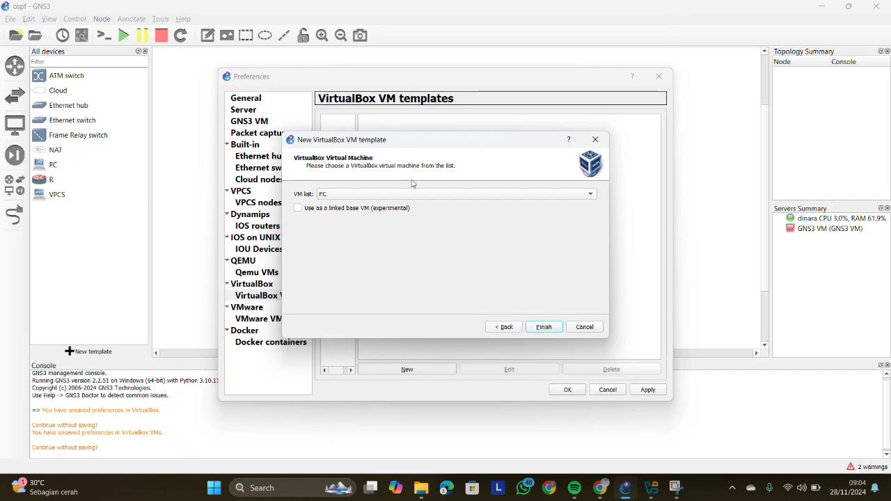
{"action": "left_click", "coordinate": [298, 208]}
{"action": "left_click", "coordinate": [543, 327]}
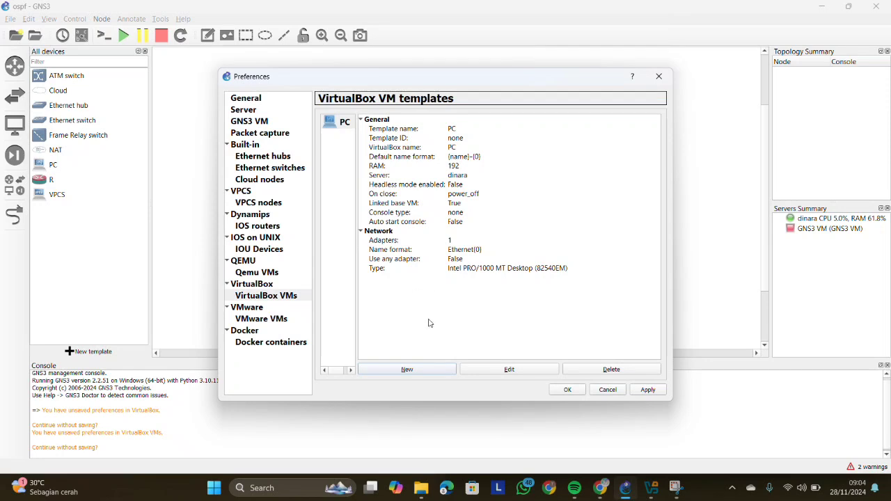
- Create a VirtualBox VM template from the RouterOS machine on the local computer, used as a linked base VM
{"action": "left_click", "coordinate": [438, 370]}
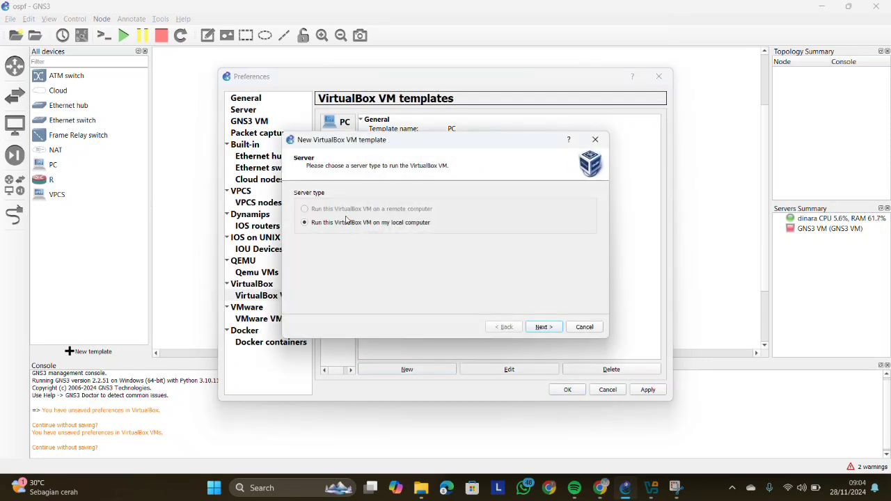
{"action": "left_click", "coordinate": [537, 327]}
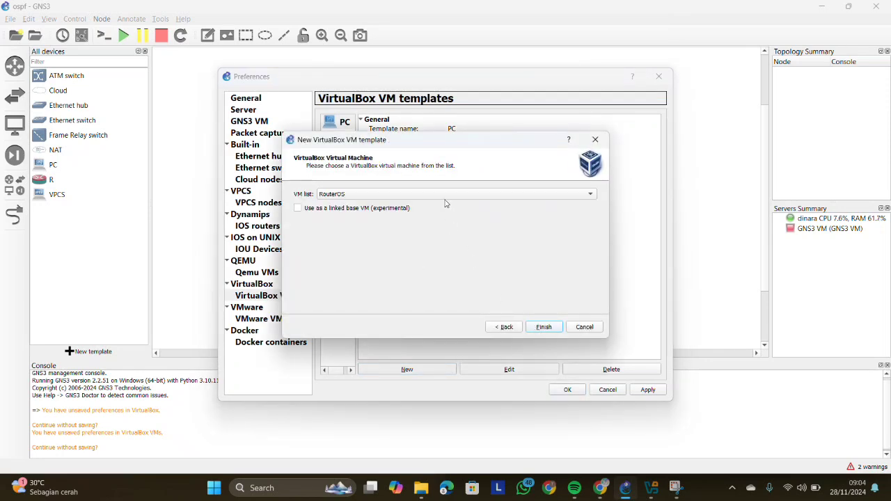
{"action": "left_click", "coordinate": [298, 207]}
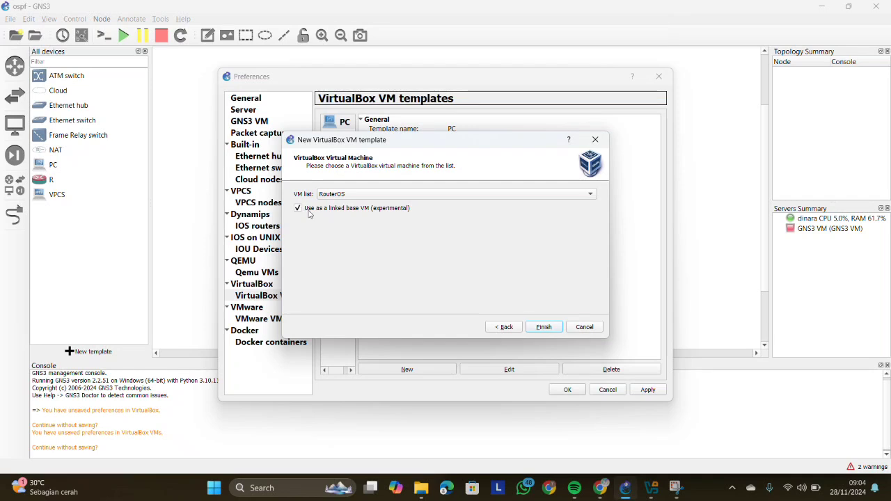
{"action": "left_click", "coordinate": [542, 327]}
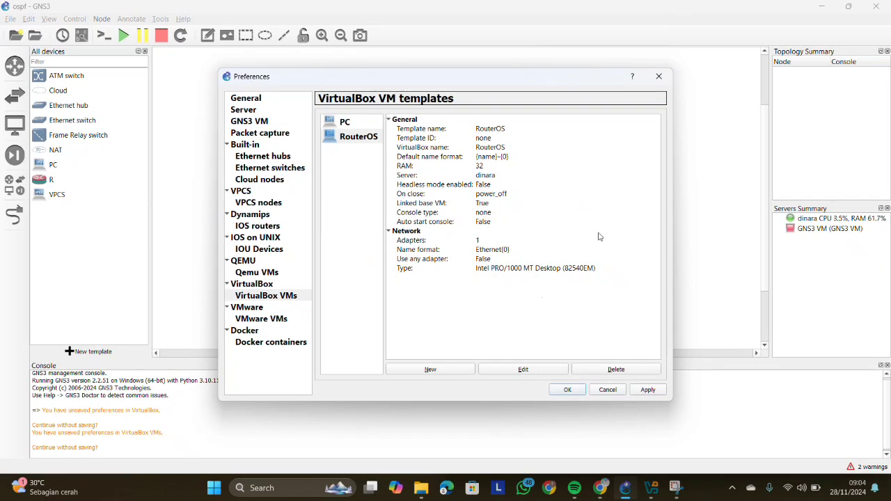
- Change the RouterOS template's symbol to router_firewall from the Classic symbols library
{"action": "left_click", "coordinate": [329, 121]}
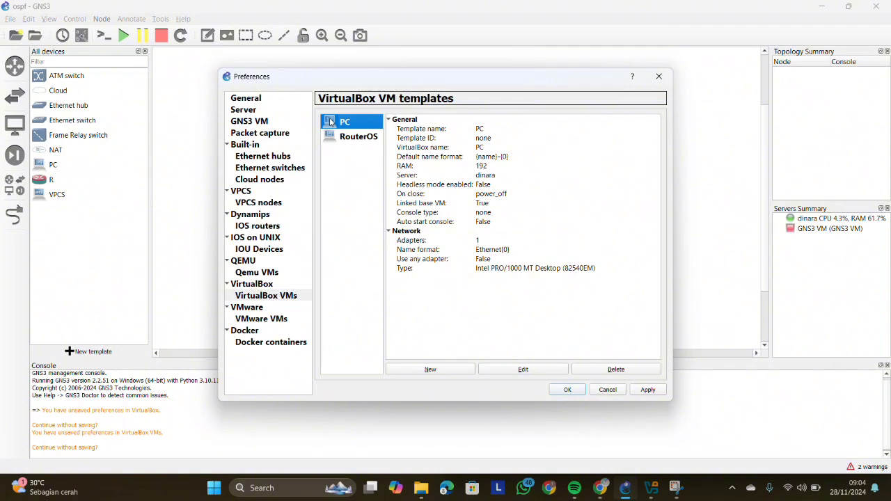
{"action": "left_click", "coordinate": [341, 136]}
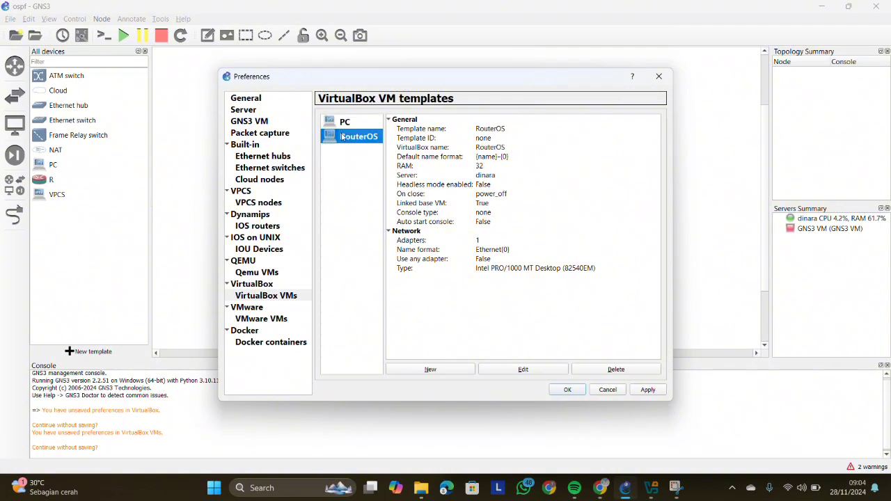
{"action": "left_click", "coordinate": [544, 373]}
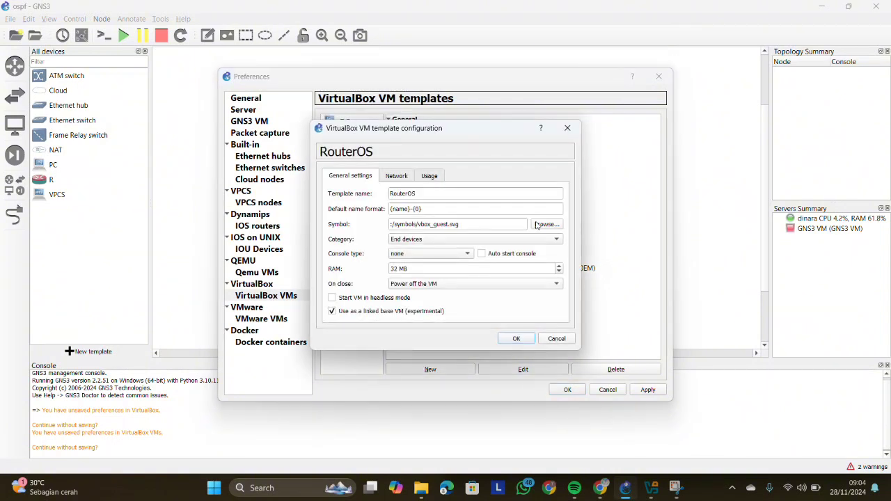
{"action": "left_click", "coordinate": [540, 225]}
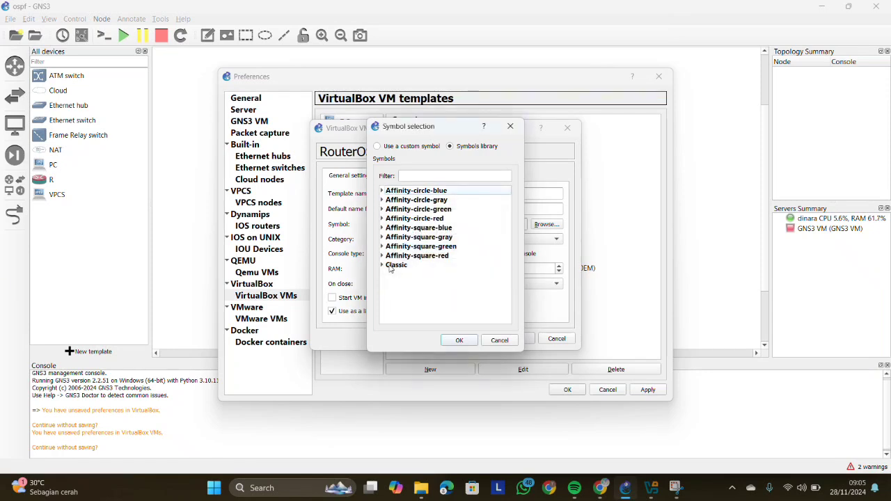
{"action": "left_click", "coordinate": [382, 265]}
{"action": "scroll", "coordinate": [429, 295], "scroll_direction": "down", "scroll_amount": 1}
{"action": "scroll", "coordinate": [430, 294], "scroll_direction": "down", "scroll_amount": 5}
{"action": "scroll", "coordinate": [429, 294], "scroll_direction": "up", "scroll_amount": 2}
{"action": "scroll", "coordinate": [430, 294], "scroll_direction": "up", "scroll_amount": 5}
{"action": "scroll", "coordinate": [429, 294], "scroll_direction": "down", "scroll_amount": 8}
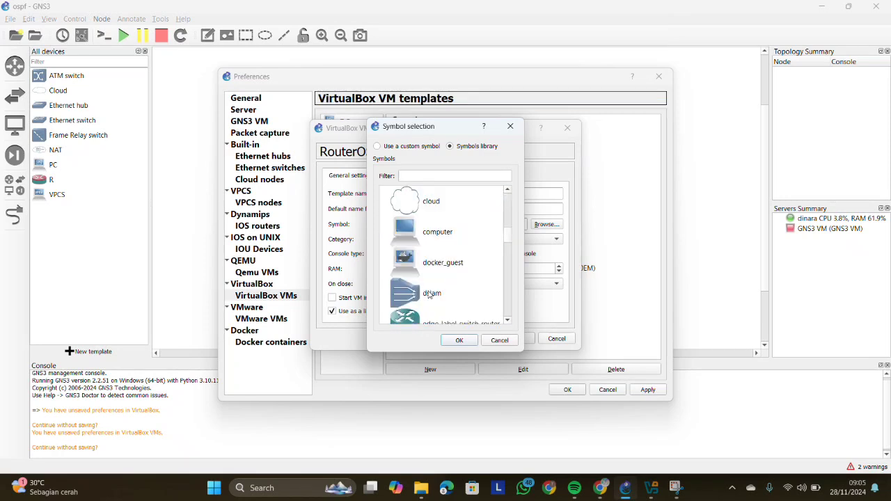
{"action": "scroll", "coordinate": [429, 294], "scroll_direction": "up", "scroll_amount": 3}
{"action": "scroll", "coordinate": [429, 295], "scroll_direction": "down", "scroll_amount": 3}
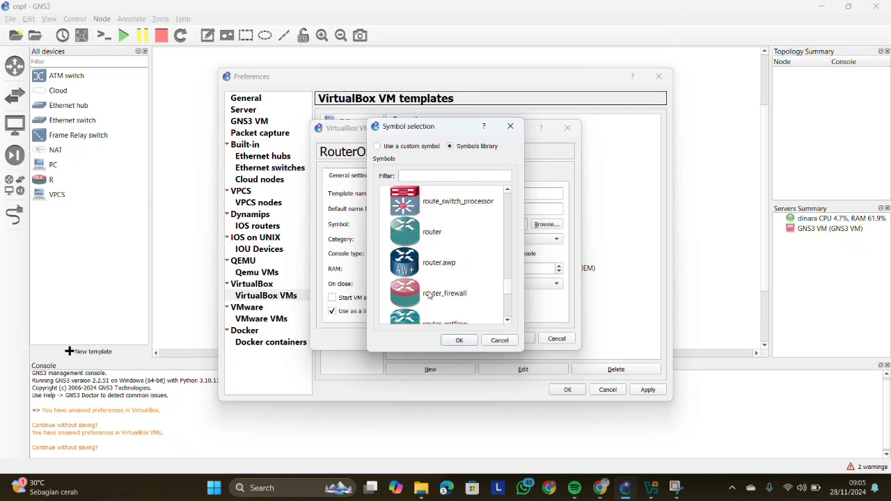
{"action": "left_click", "coordinate": [429, 294]}
{"action": "left_click", "coordinate": [458, 341]}
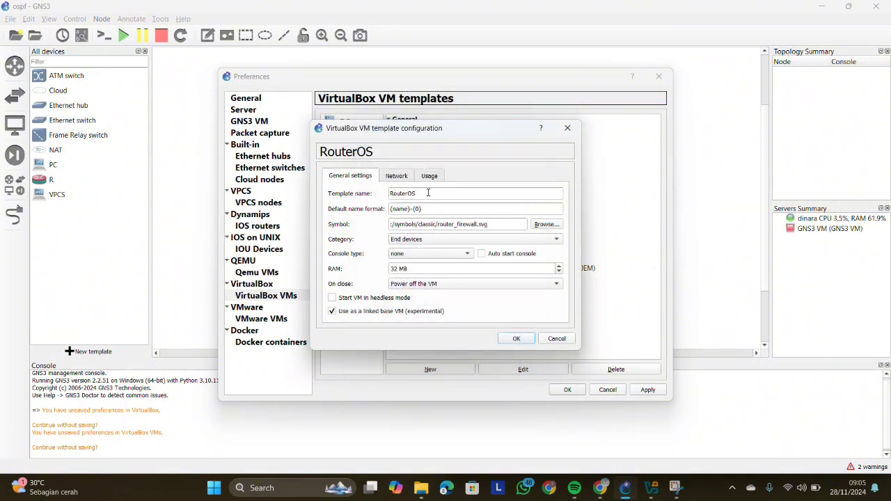
- Rename the RouterOS template to R
{"action": "left_click", "coordinate": [428, 193]}
{"action": "key", "text": "BackSpace"}
{"action": "key", "text": "BackSpace"}
{"action": "key", "text": "BackSpace"}
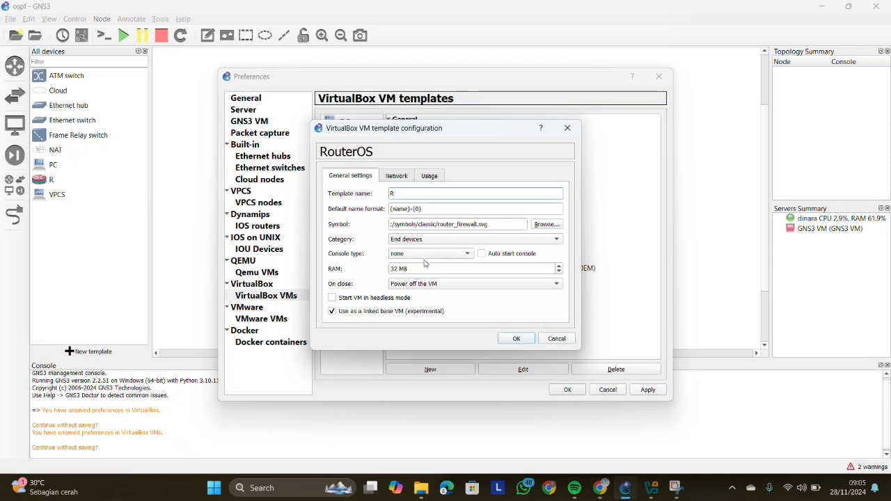
- Set the router template's network adapters to 5 and its port name format to Eth{0}
{"action": "left_click", "coordinate": [396, 176]}
{"action": "left_click", "coordinate": [404, 194]}
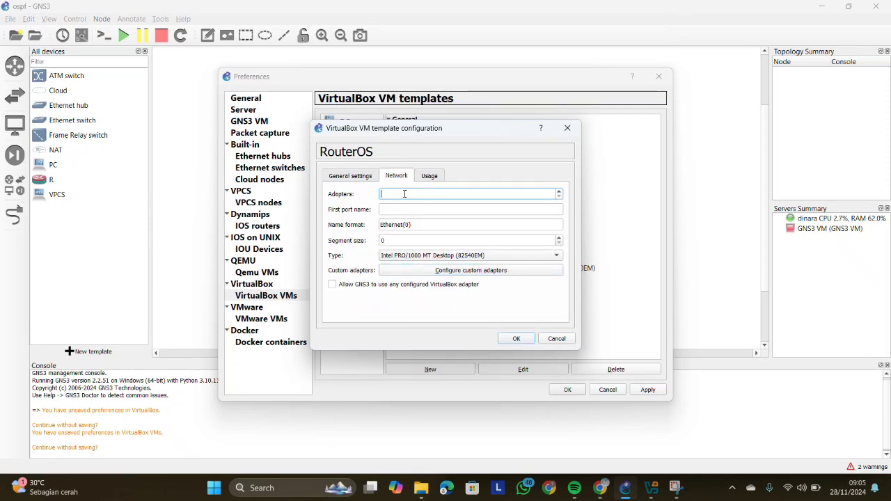
{"action": "type", "text": "5"}
{"action": "left_click", "coordinate": [400, 224]}
{"action": "key", "text": "BackSpace"}
{"action": "key", "text": "BackSpace"}
{"action": "key", "text": "BackSpace"}
{"action": "key", "text": "BackSpace"}
{"action": "key", "text": "BackSpace"}
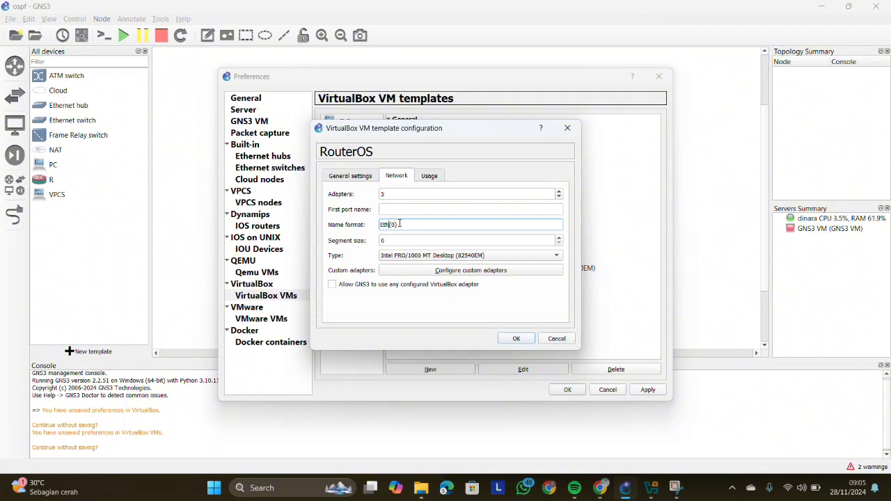
- Set the router template's adapter type to PCNet-FAST III (Am79C973) and allow GNS3 to use any configured VirtualBox adapter
{"action": "left_click", "coordinate": [444, 256]}
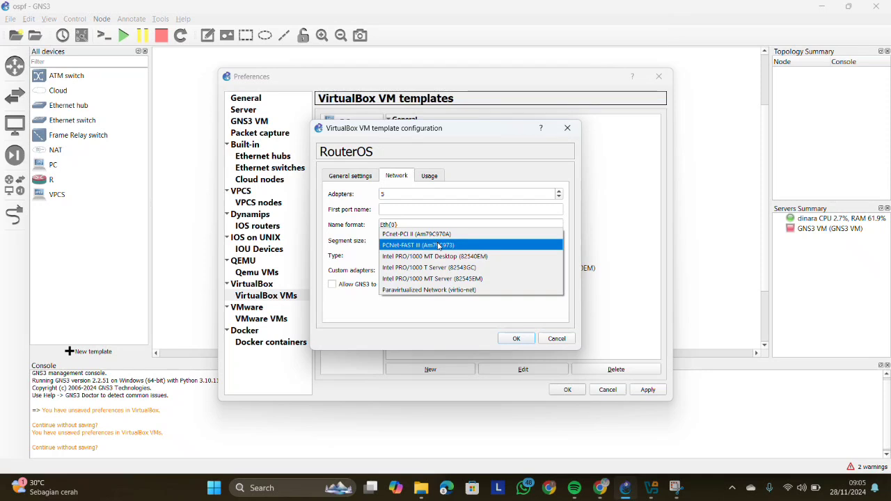
{"action": "left_click", "coordinate": [438, 242]}
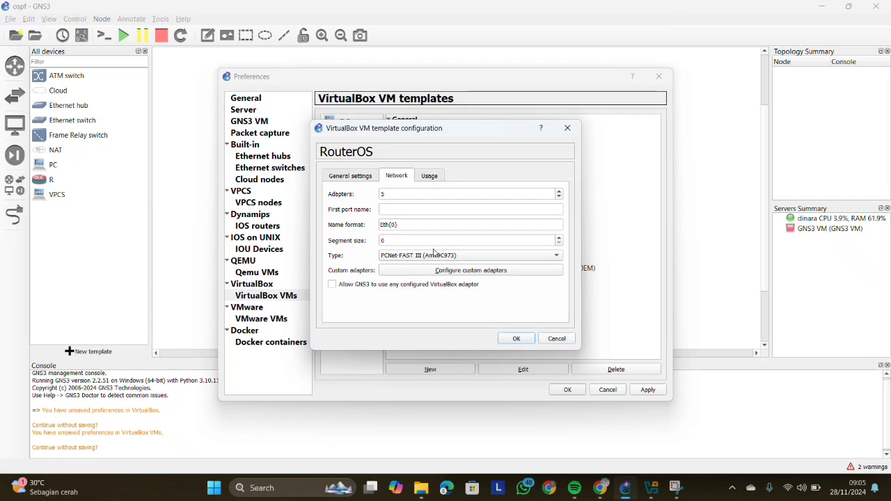
{"action": "left_click", "coordinate": [332, 285]}
{"action": "left_click", "coordinate": [515, 339]}
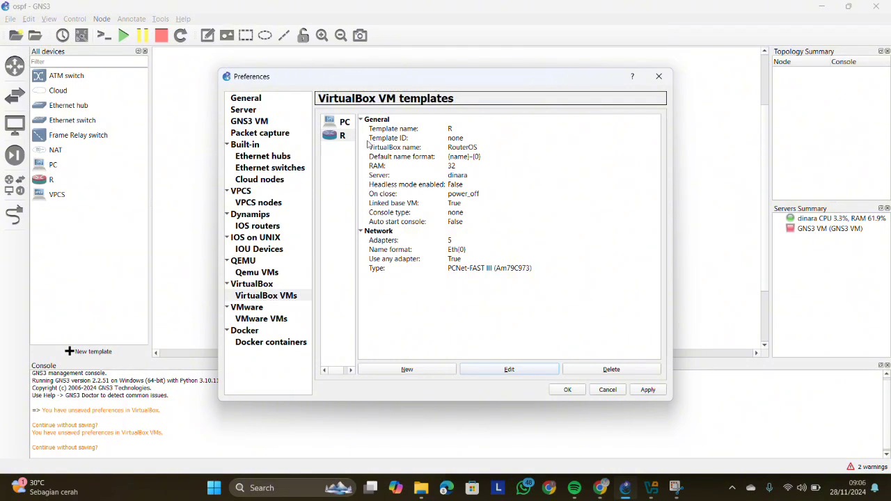
- Edit the PC template's network settings and set the number of adapters to 2
{"action": "left_click", "coordinate": [330, 140]}
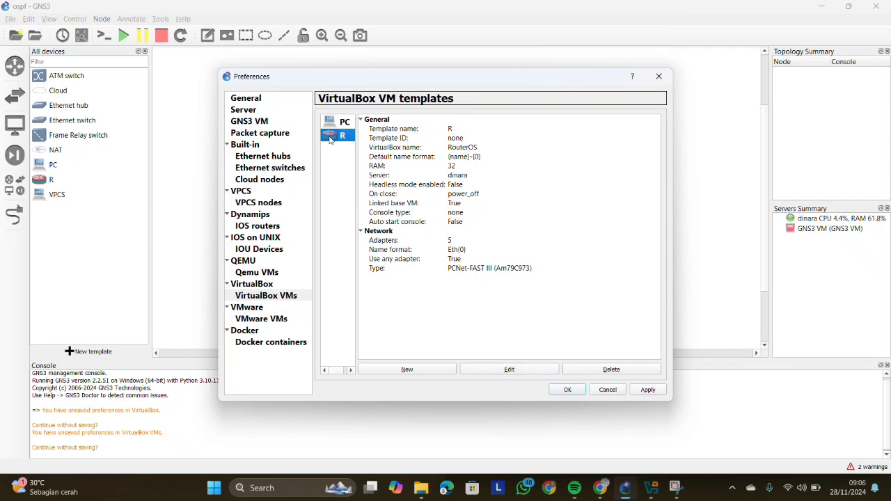
{"action": "left_click", "coordinate": [333, 148]}
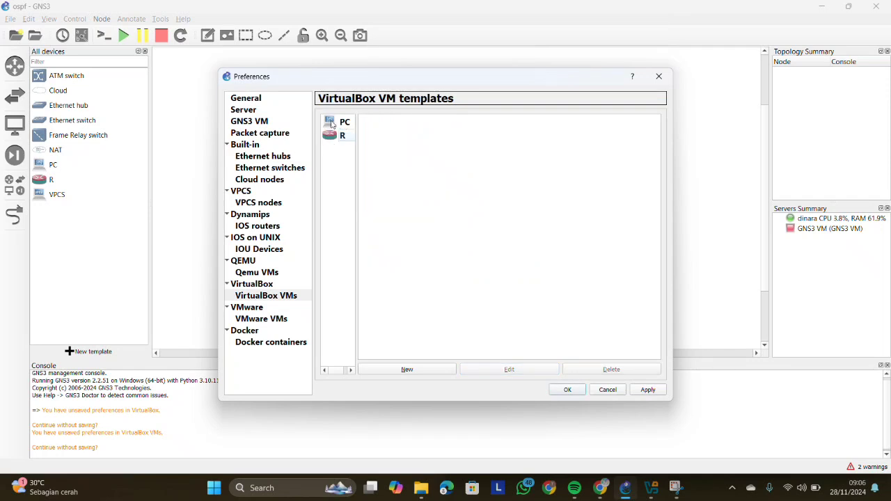
{"action": "left_click", "coordinate": [334, 137]}
{"action": "left_click", "coordinate": [338, 122]}
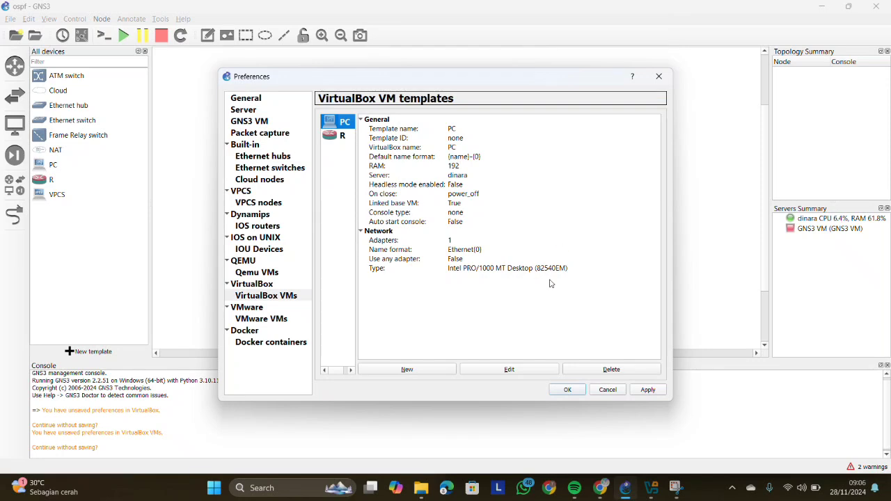
{"action": "left_click", "coordinate": [527, 370]}
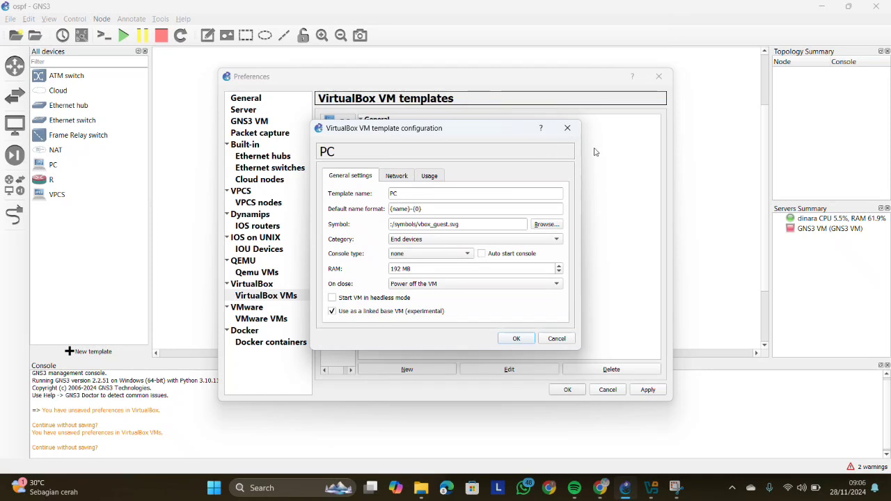
{"action": "left_click", "coordinate": [392, 179]}
{"action": "left_click", "coordinate": [393, 193]}
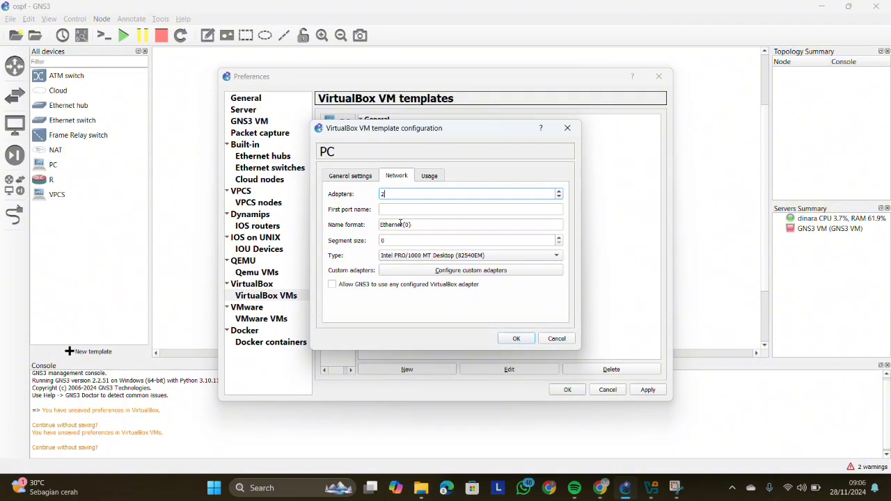
- Set the PC template's port name format to Eth{0} and its adapter type to PCNet-FAST III (Am79C973)
{"action": "left_click", "coordinate": [413, 224]}
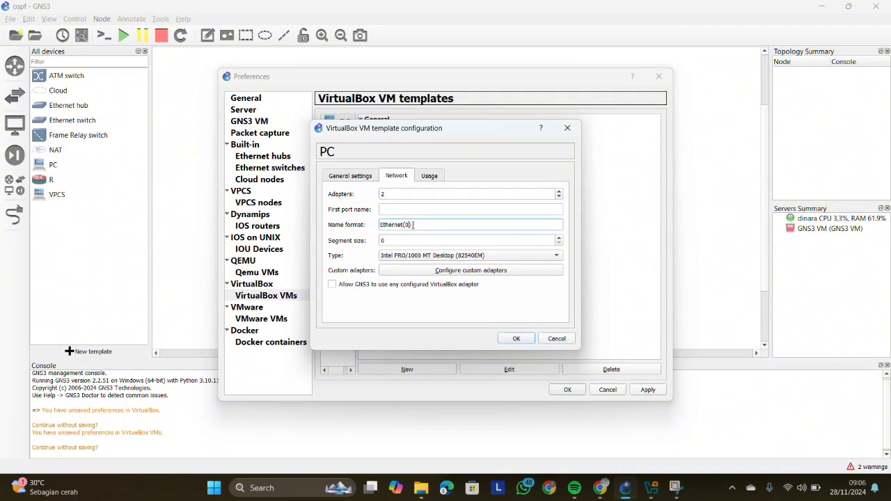
{"action": "key", "text": "Left"}
{"action": "key", "text": "Left"}
{"action": "key", "text": "Left"}
{"action": "key", "text": "BackSpace"}
{"action": "key", "text": "BackSpace"}
{"action": "key", "text": "BackSpace"}
{"action": "key", "text": "BackSpace"}
{"action": "key", "text": "BackSpace"}
{"action": "left_click", "coordinate": [442, 255]}
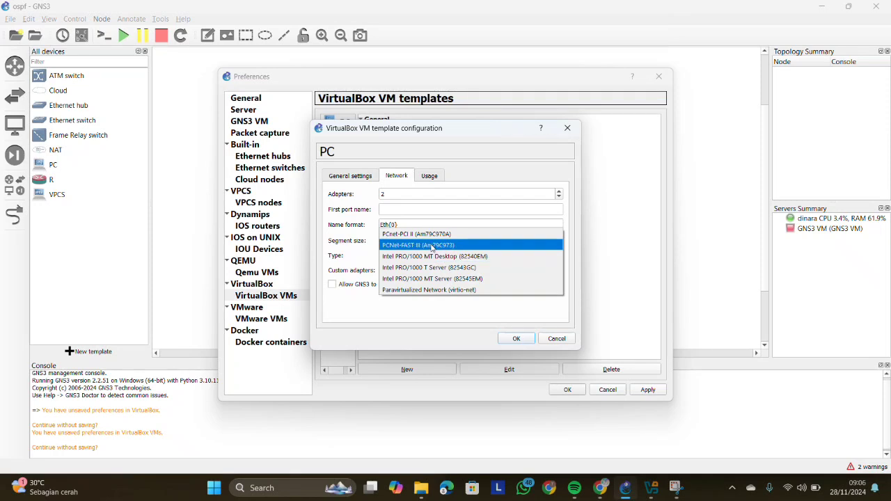
{"action": "left_click", "coordinate": [432, 246]}
- Name the PC template's first port LAN and allow GNS3 to use any configured VirtualBox adapter
{"action": "left_click", "coordinate": [411, 211]}
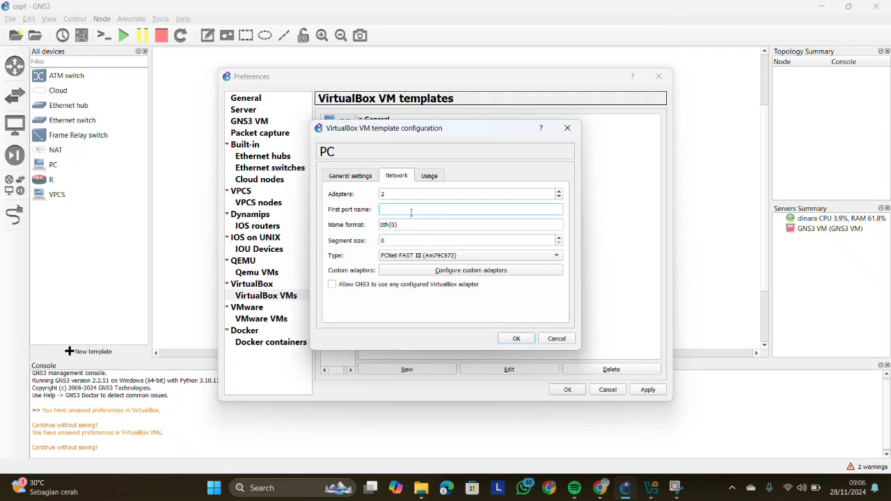
{"action": "type", "text": "LAN"}
{"action": "left_click", "coordinate": [332, 286]}
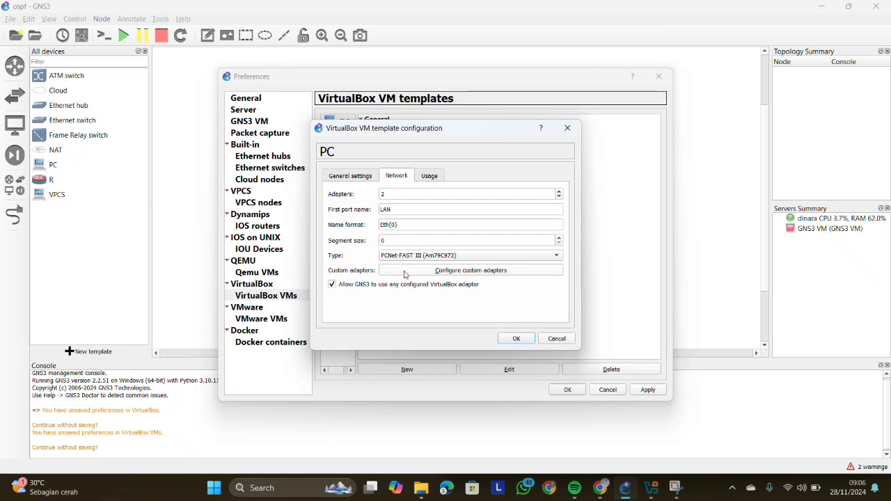
- Rename the port of Adapter 1 to MN in the PC template's custom adapter configuration
{"action": "left_click", "coordinate": [429, 273]}
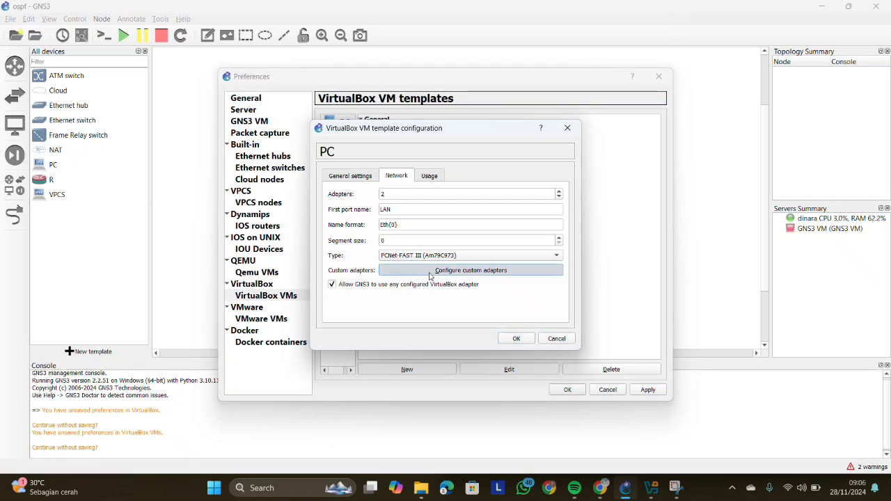
{"action": "double_click", "coordinate": [400, 176]}
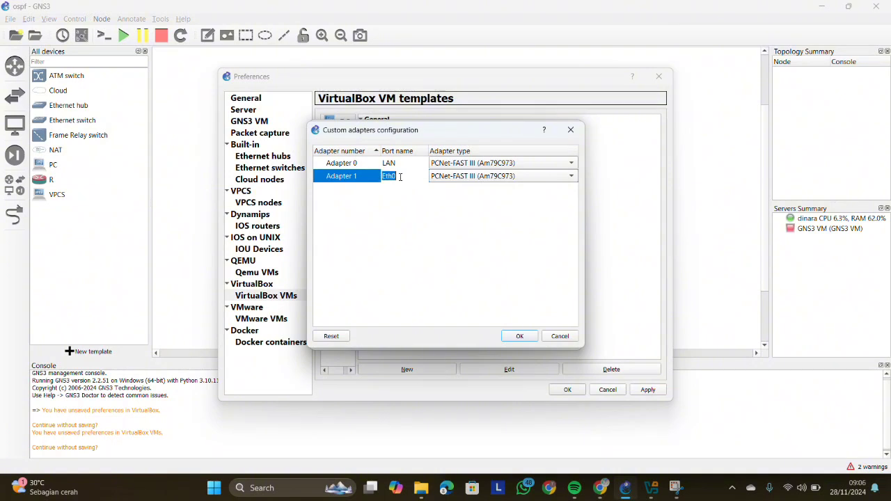
{"action": "left_click", "coordinate": [400, 176]}
{"action": "type", "text": "MNG"}
{"action": "left_click", "coordinate": [519, 337]}
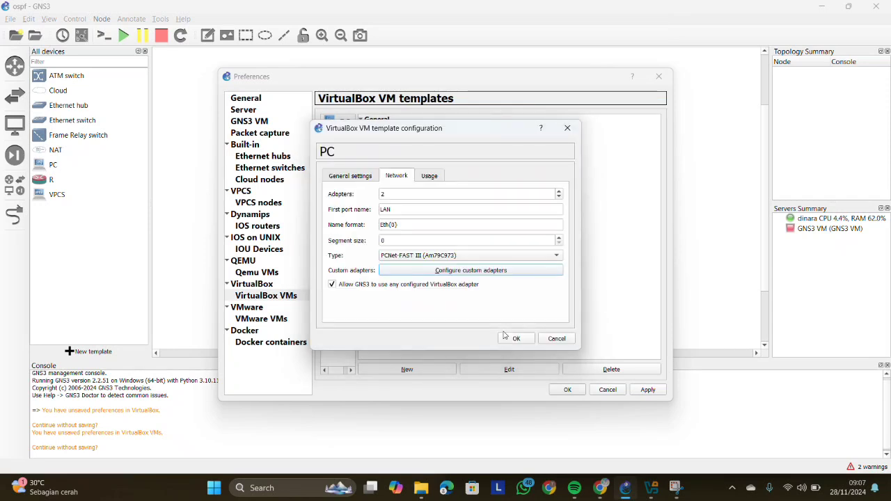
- Save the PC template configuration and the preferences, keeping the list of all devices displayed
{"action": "left_click", "coordinate": [359, 177]}
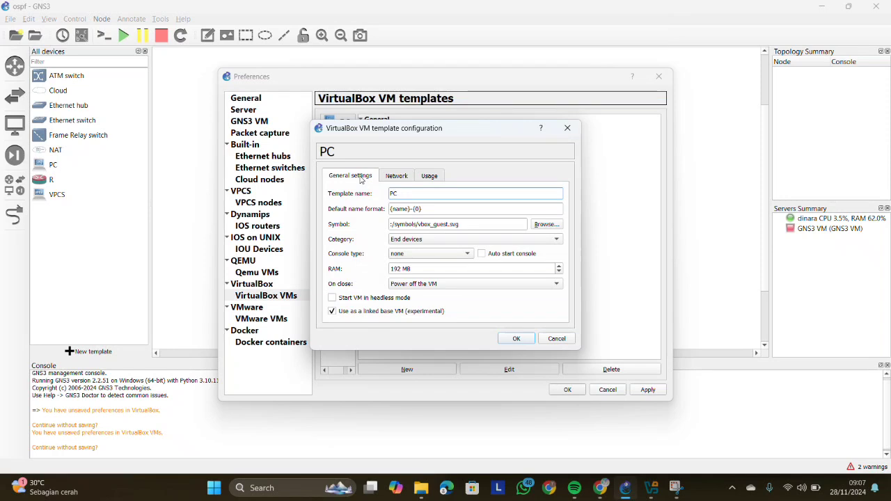
{"action": "left_click", "coordinate": [515, 339]}
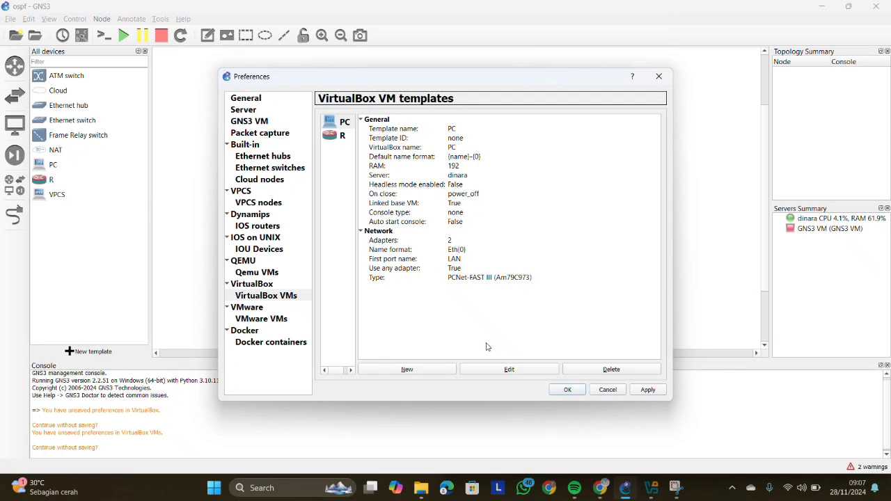
{"action": "left_click", "coordinate": [568, 389]}
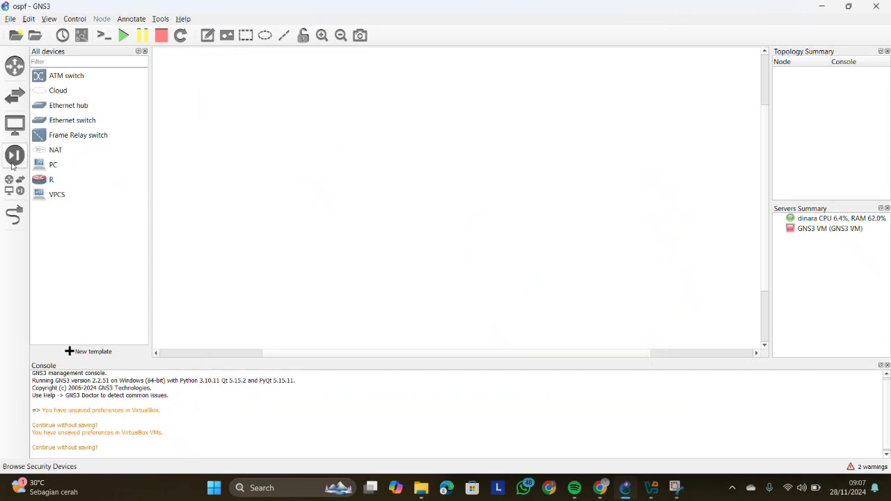
{"action": "left_click", "coordinate": [17, 191]}
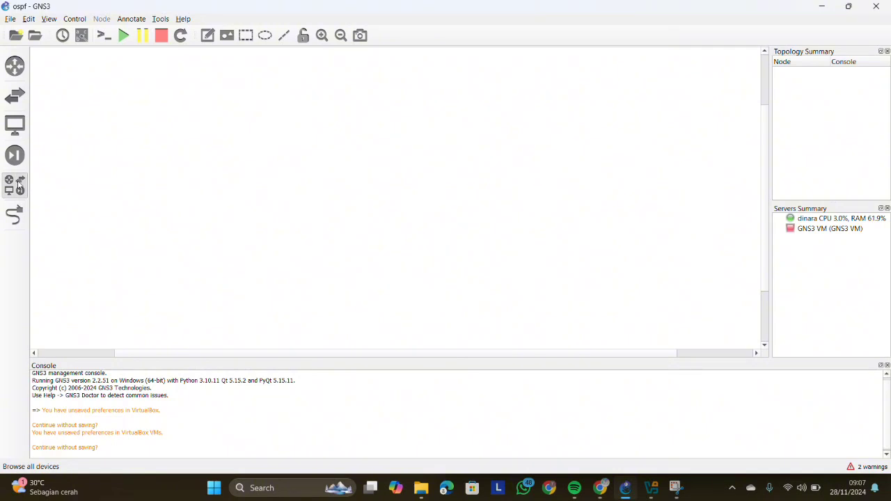
{"action": "left_click", "coordinate": [17, 191]}
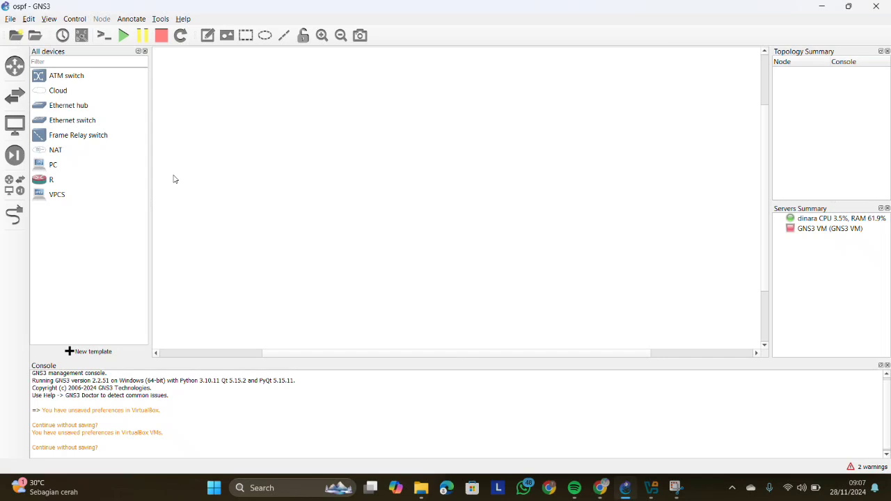
- Switch to the static routing PDF in Chrome and examine its network scheme, IP address lists and routing tables
{"action": "mouse_move", "coordinate": [599, 489]}
{"action": "left_click", "coordinate": [588, 438]}
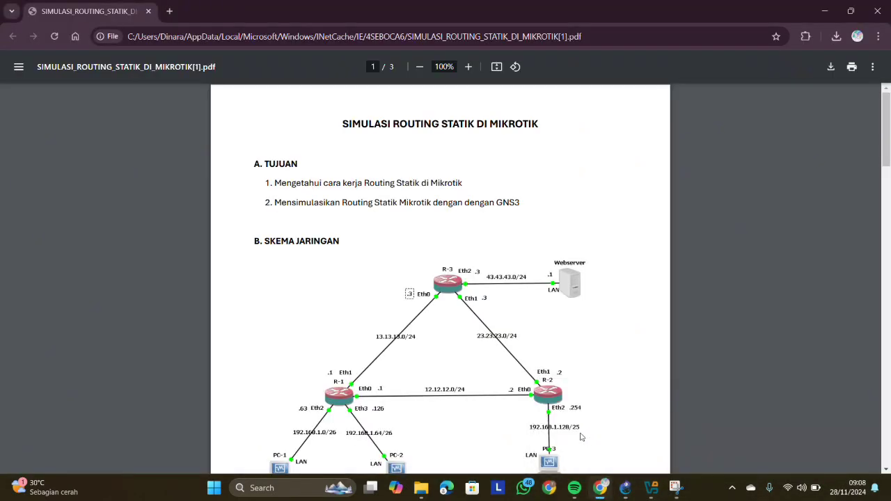
{"action": "scroll", "coordinate": [427, 327], "scroll_direction": "down", "scroll_amount": 3}
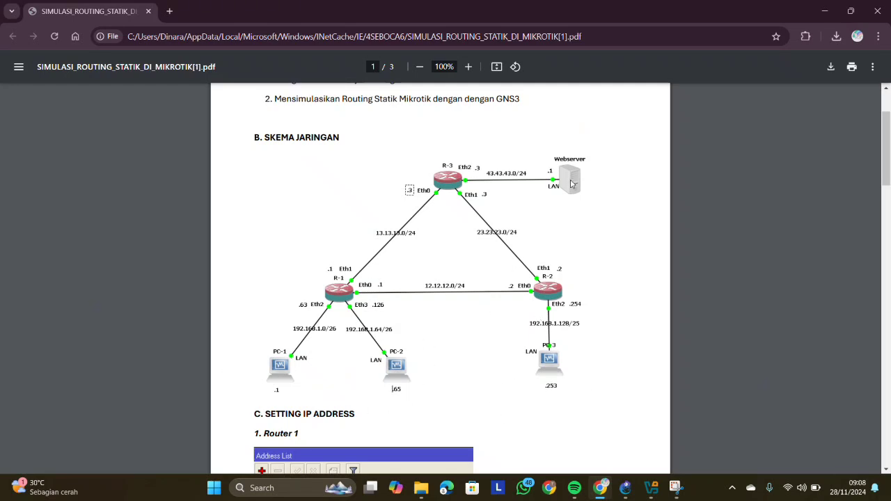
{"action": "scroll", "coordinate": [491, 288], "scroll_direction": "down", "scroll_amount": 1}
{"action": "scroll", "coordinate": [490, 289], "scroll_direction": "down", "scroll_amount": 8}
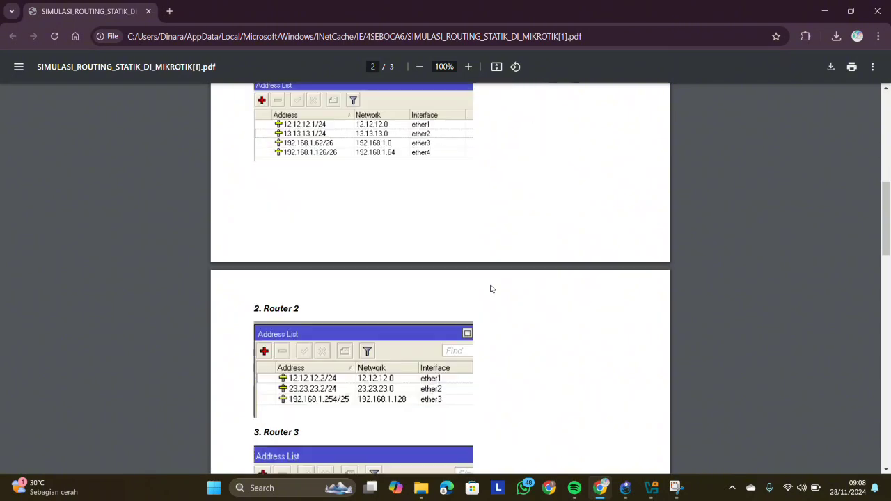
{"action": "scroll", "coordinate": [490, 289], "scroll_direction": "down", "scroll_amount": 3}
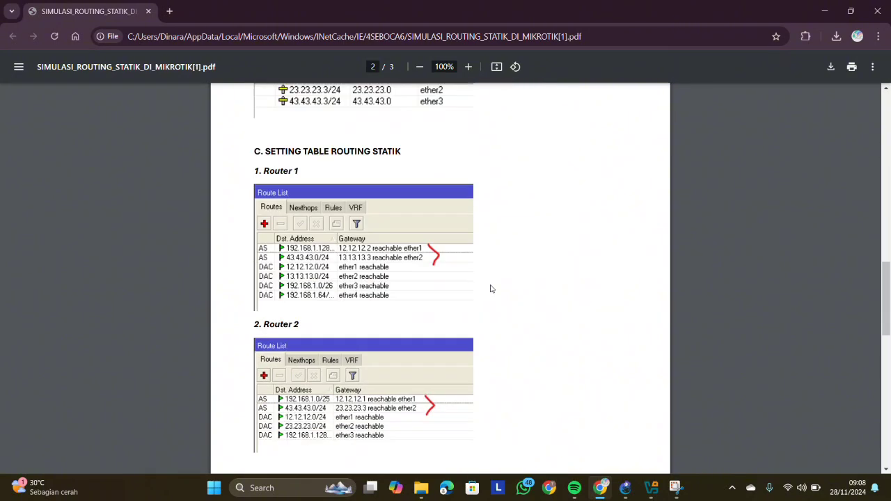
{"action": "scroll", "coordinate": [490, 288], "scroll_direction": "down", "scroll_amount": 2}
{"action": "scroll", "coordinate": [490, 288], "scroll_direction": "up", "scroll_amount": 15}
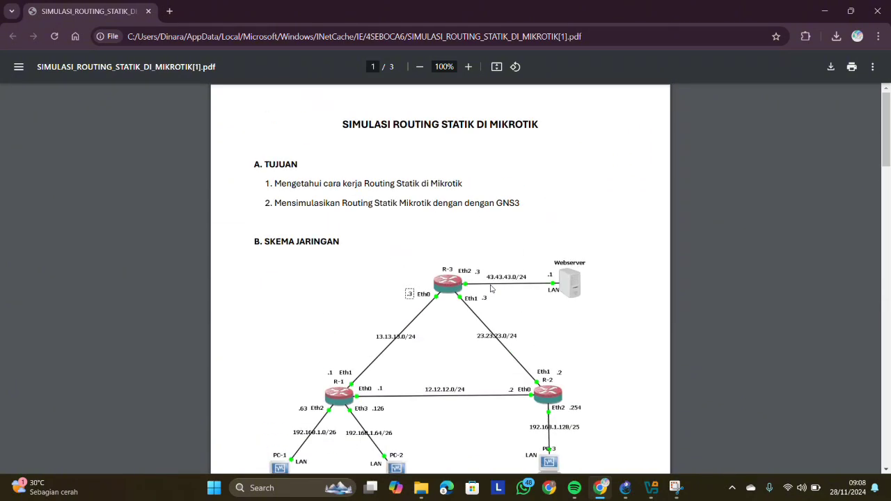
{"action": "scroll", "coordinate": [491, 288], "scroll_direction": "down", "scroll_amount": 2}
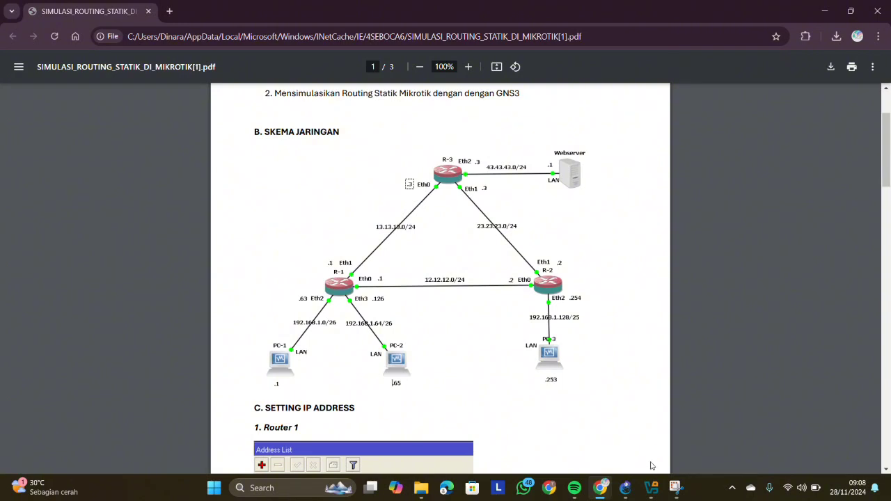
- Switch back to GNS3 and place two R routers side by side on the empty workspace
{"action": "mouse_move", "coordinate": [625, 489]}
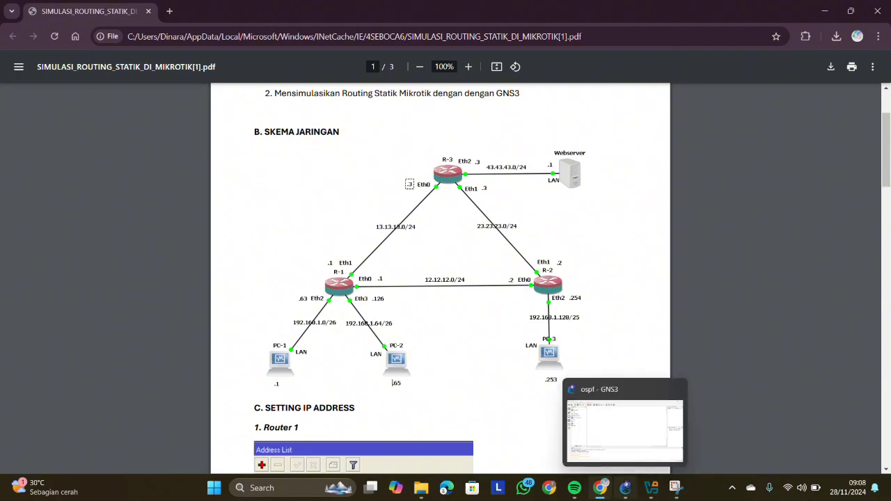
{"action": "left_click", "coordinate": [623, 430]}
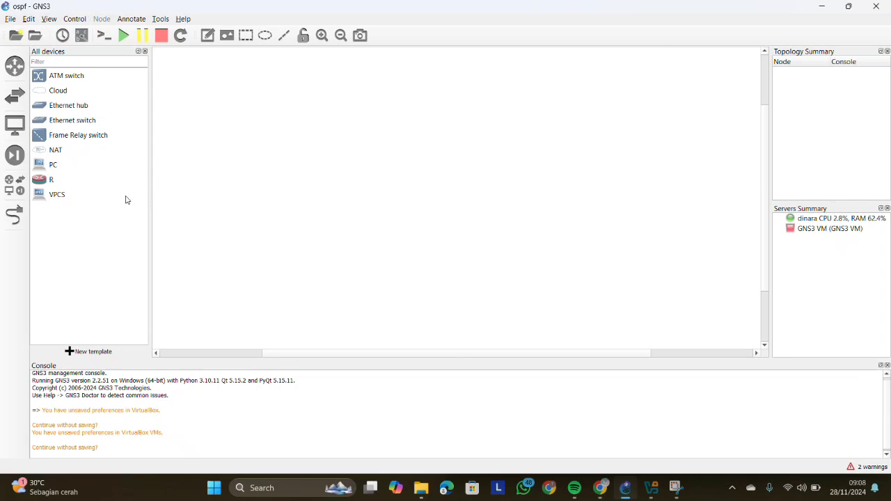
{"action": "left_click", "coordinate": [51, 179]}
{"action": "left_click_drag", "start_coordinate": [277, 169], "coordinate": [272, 190]}
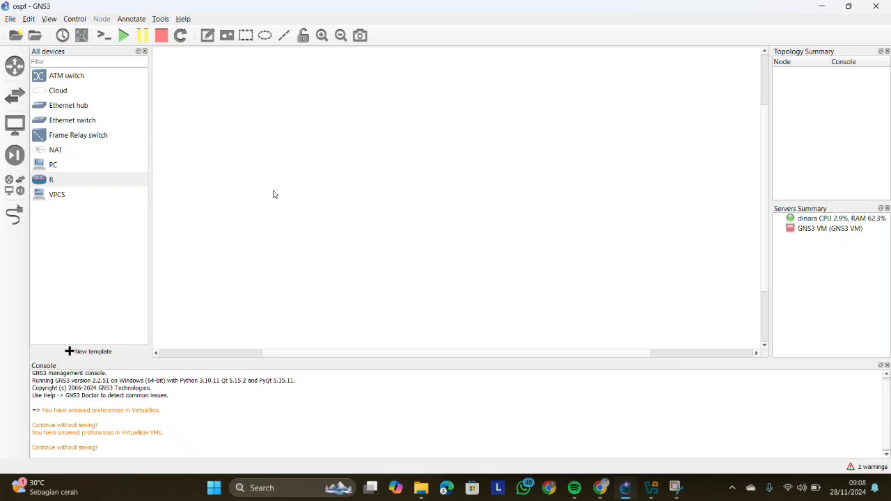
{"action": "left_click_drag", "start_coordinate": [44, 182], "coordinate": [305, 205]}
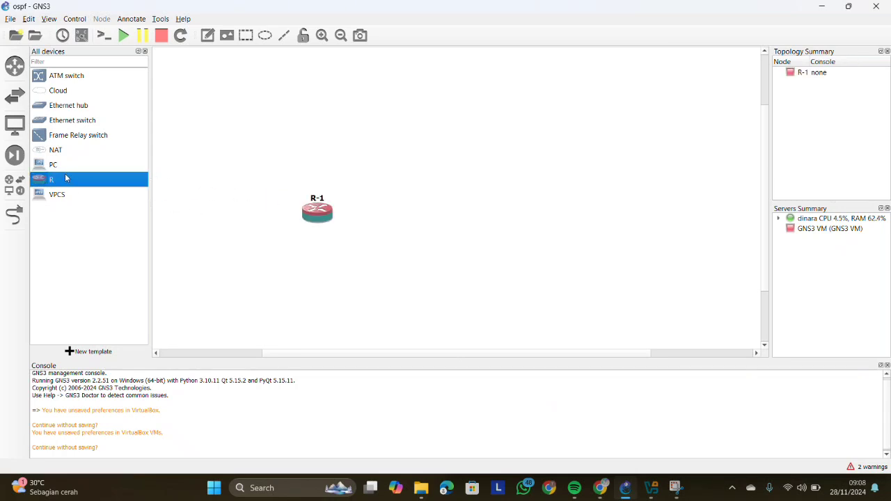
{"action": "left_click_drag", "start_coordinate": [40, 180], "coordinate": [491, 217]}
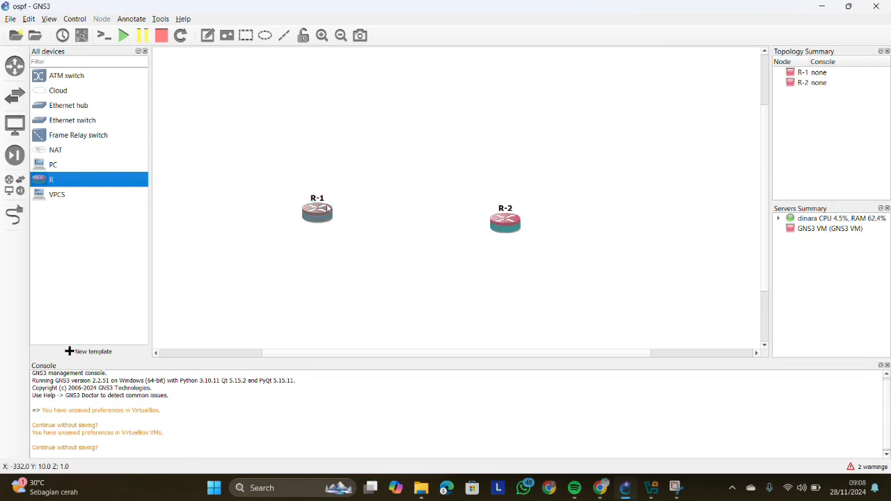
- Move R-1 and R-2 closer together and place a third R router above and between them to form a triangle
{"action": "left_click_drag", "start_coordinate": [328, 208], "coordinate": [256, 209]}
{"action": "left_click_drag", "start_coordinate": [506, 224], "coordinate": [401, 213]}
{"action": "left_click_drag", "start_coordinate": [55, 180], "coordinate": [333, 125]}
{"action": "left_click_drag", "start_coordinate": [399, 211], "coordinate": [391, 212]}
{"action": "left_click_drag", "start_coordinate": [358, 132], "coordinate": [334, 122]}
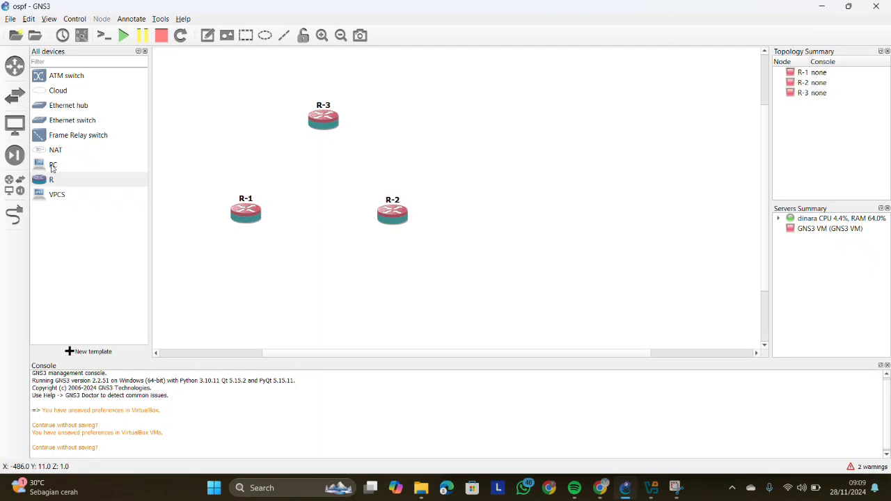
- Place two PC nodes below R-1, one on either side of it
{"action": "left_click_drag", "start_coordinate": [53, 168], "coordinate": [205, 300]}
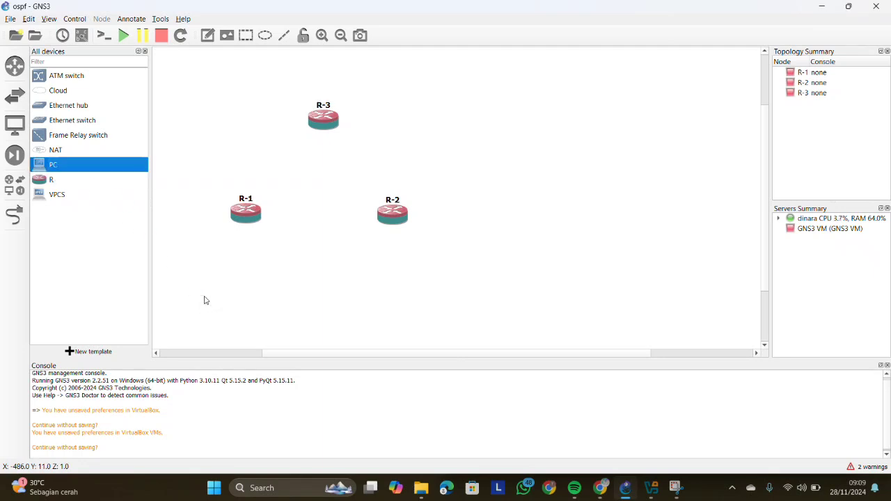
{"action": "left_click_drag", "start_coordinate": [42, 165], "coordinate": [301, 311]}
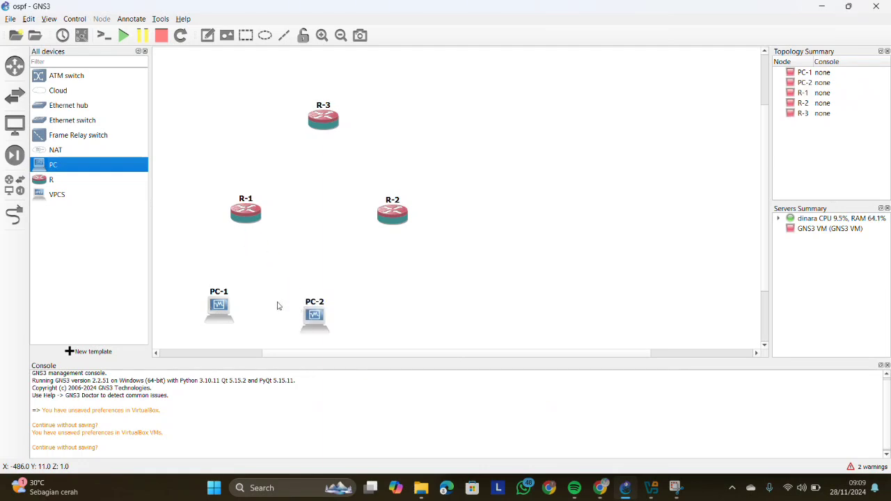
{"action": "left_click_drag", "start_coordinate": [214, 301], "coordinate": [198, 298]}
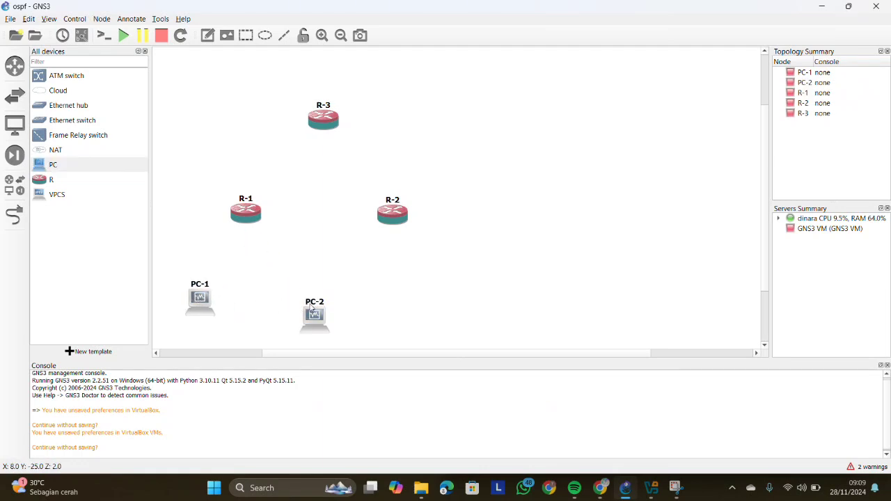
{"action": "left_click_drag", "start_coordinate": [318, 316], "coordinate": [296, 296]}
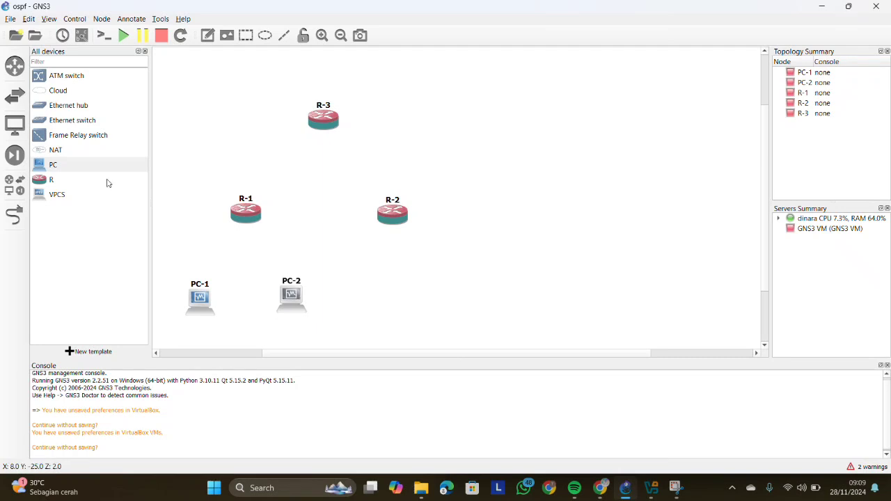
- Place a third PC directly below R-2 and line up PC-2 with PC-1
{"action": "left_click_drag", "start_coordinate": [42, 168], "coordinate": [411, 303]}
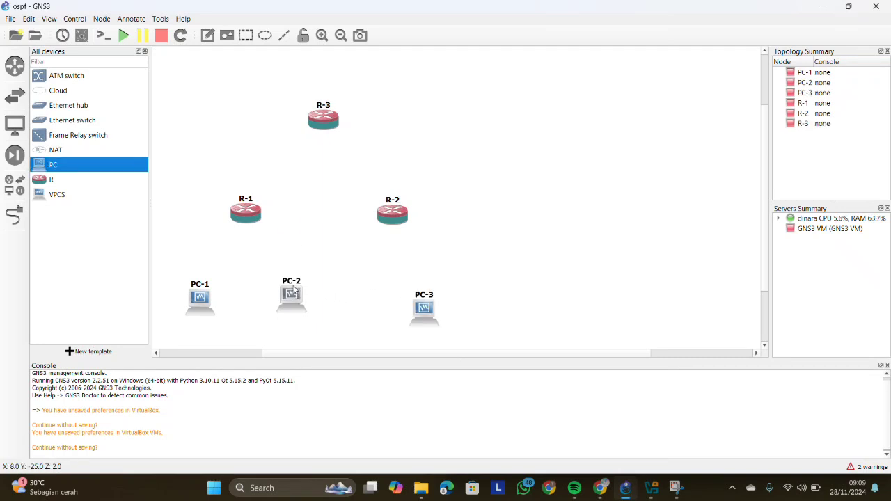
{"action": "left_click_drag", "start_coordinate": [299, 297], "coordinate": [282, 295]}
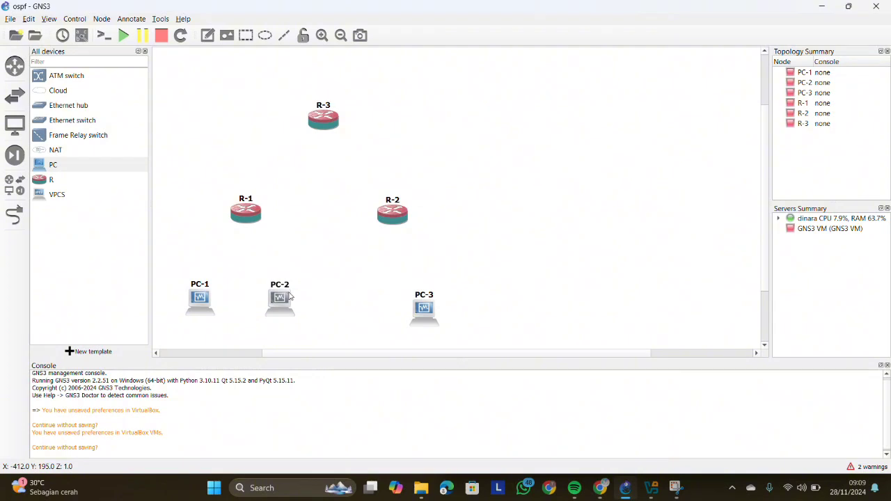
{"action": "left_click_drag", "start_coordinate": [416, 302], "coordinate": [399, 293]}
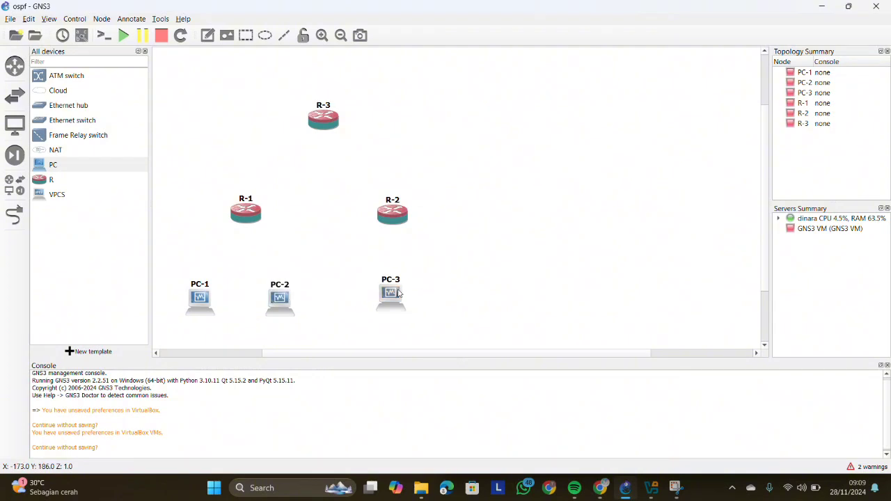
{"action": "left_click", "coordinate": [496, 221]}
- Place a fourth PC beside R-3 and change its hostname to Webserver
{"action": "left_click_drag", "start_coordinate": [38, 167], "coordinate": [459, 124]}
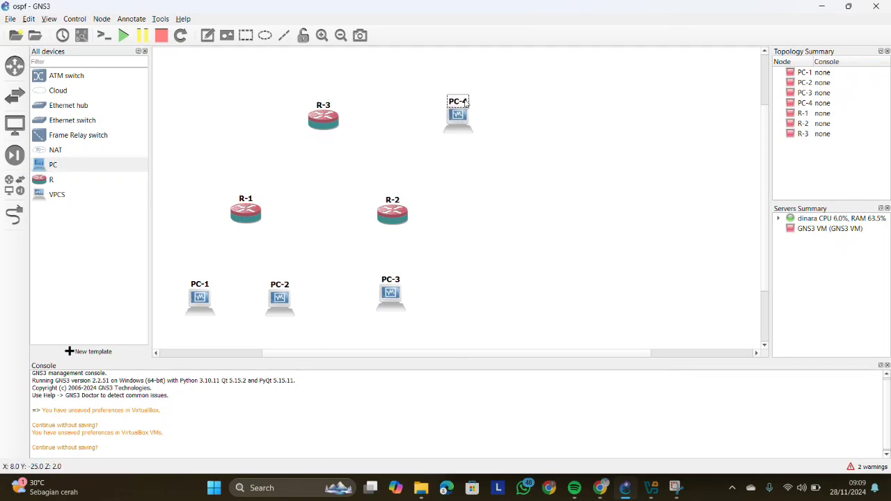
{"action": "double_click", "coordinate": [465, 101]}
{"action": "key", "text": "BackSpace"}
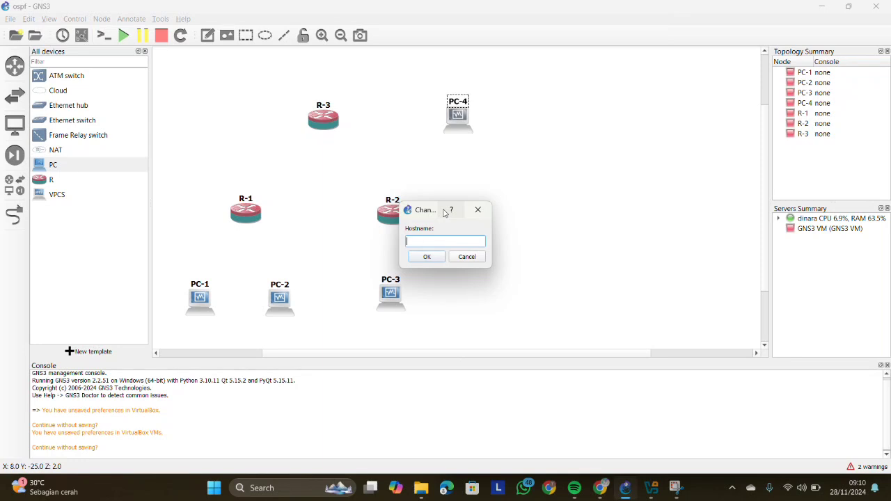
{"action": "type", "text": "Webserver"}
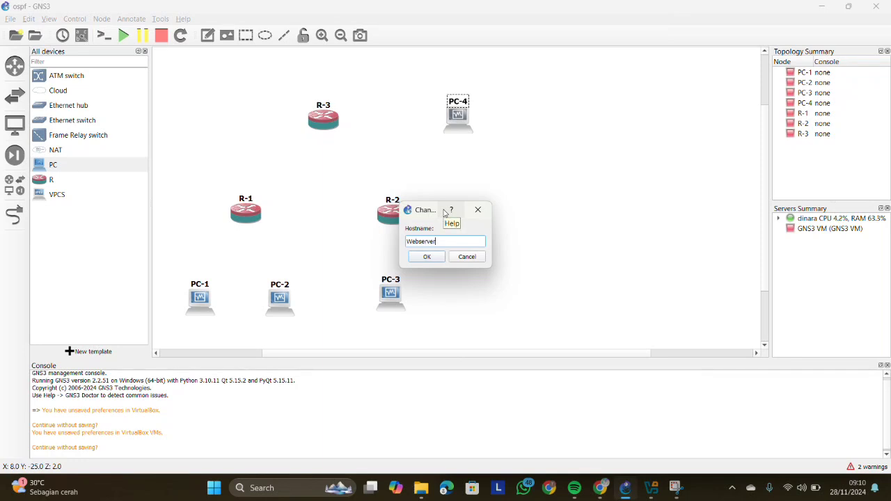
{"action": "left_click", "coordinate": [435, 260]}
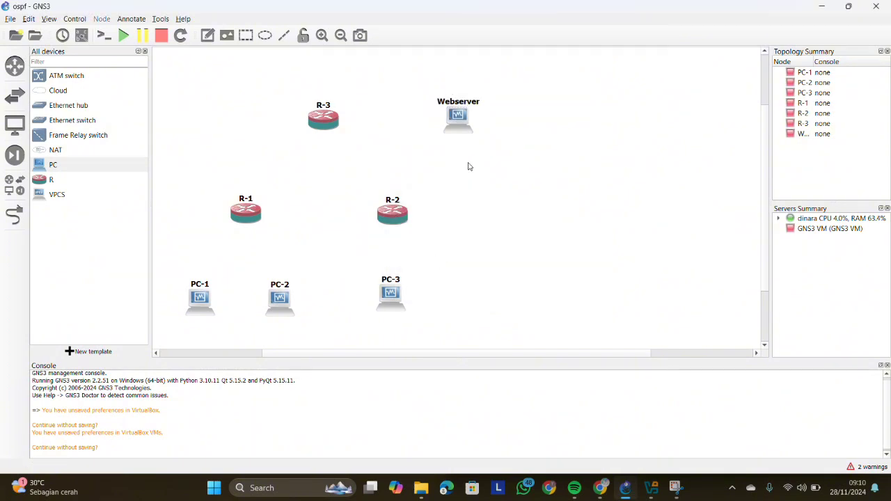
- Change the Webserver node's symbol to the Classic server symbol, filtering the symbols library with "serve"
{"action": "right_click", "coordinate": [458, 120]}
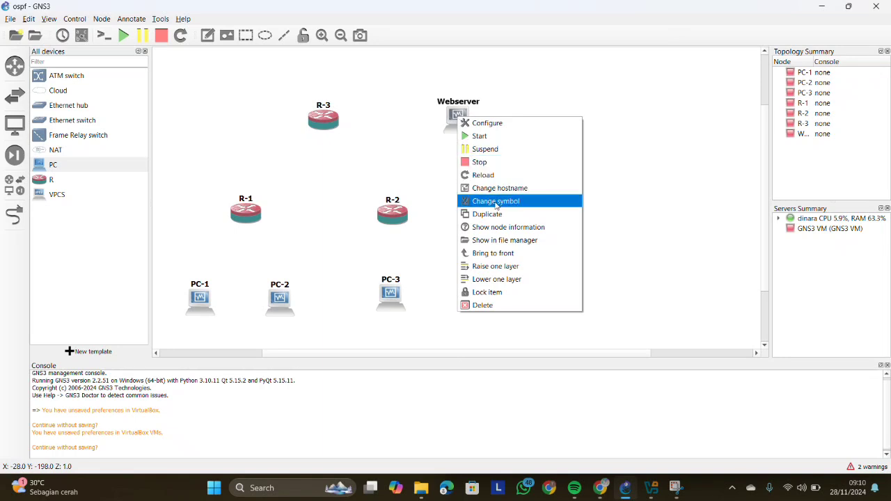
{"action": "left_click", "coordinate": [495, 203]}
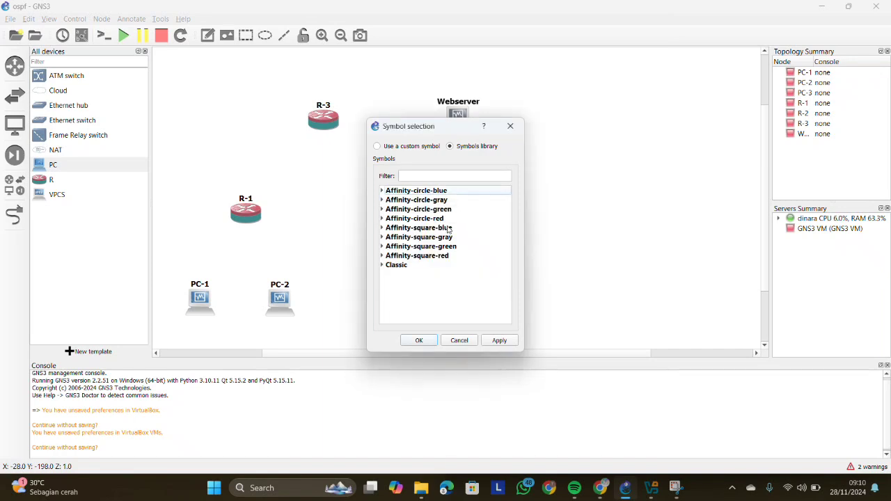
{"action": "left_click", "coordinate": [385, 266]}
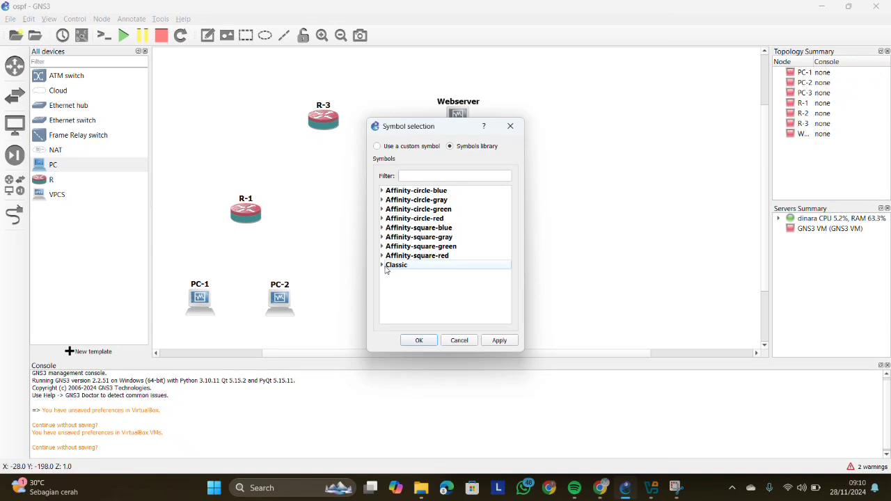
{"action": "left_click", "coordinate": [382, 266]}
{"action": "left_click", "coordinate": [424, 176]}
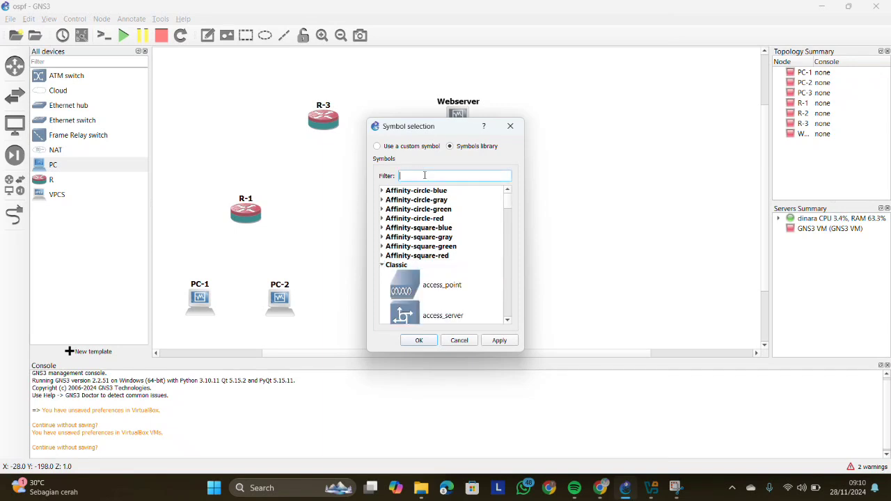
{"action": "type", "text": "serve"}
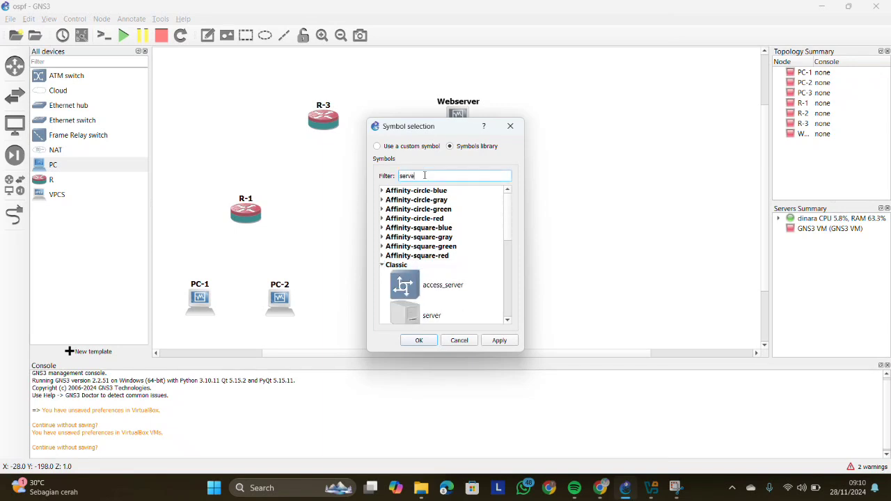
{"action": "left_click", "coordinate": [412, 317]}
{"action": "scroll", "coordinate": [411, 316], "scroll_direction": "down", "scroll_amount": 3}
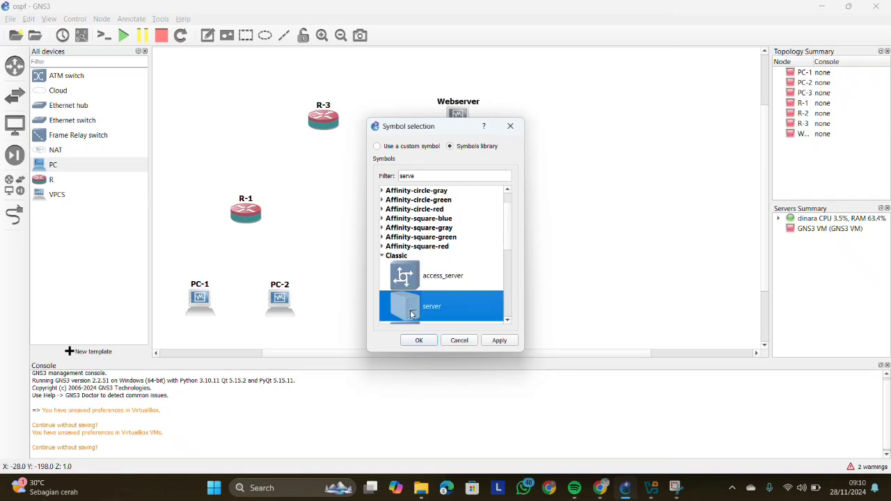
{"action": "left_click", "coordinate": [419, 340]}
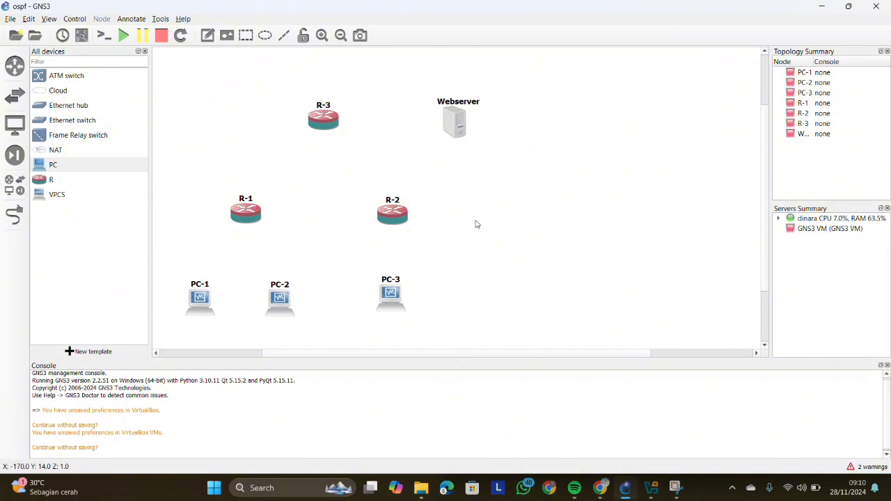
- Switch to Oracle VirtualBox Manager to check the virtual machines created for the topology nodes, and return to GNS3
{"action": "left_click", "coordinate": [655, 496]}
{"action": "left_click", "coordinate": [531, 319], "text": "ctrl"}
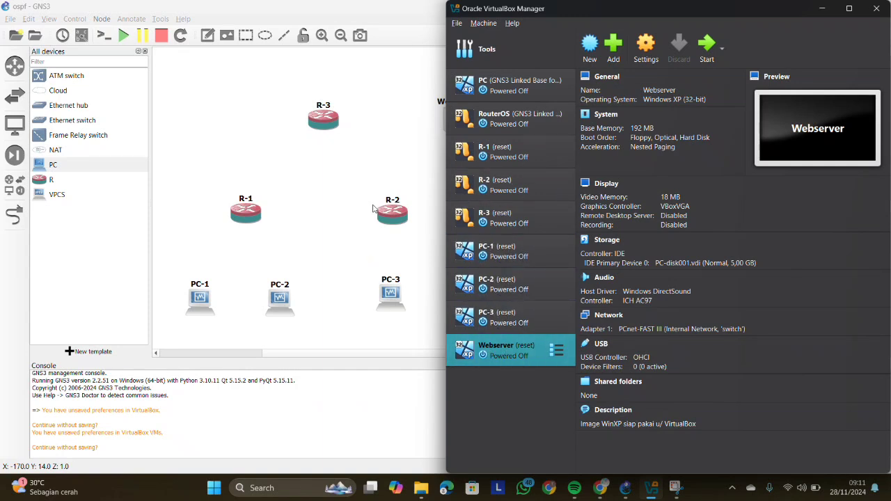
{"action": "left_click", "coordinate": [359, 221]}
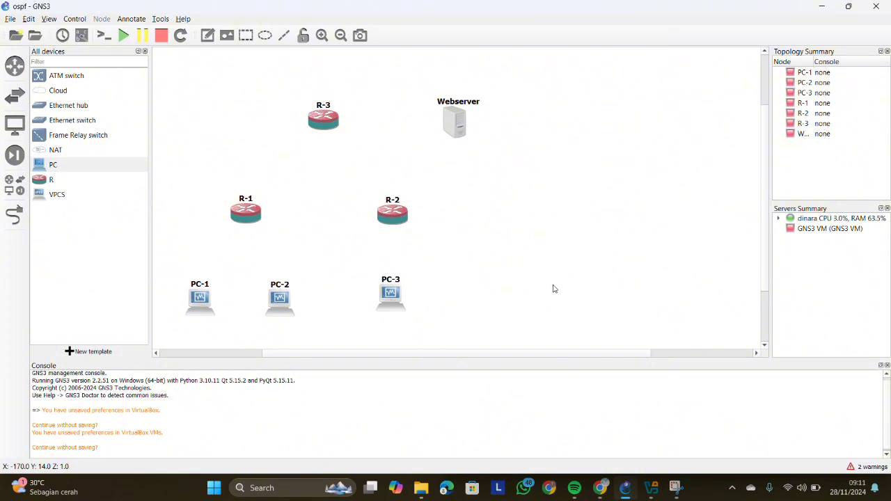
- Link Eth0 of R-1 to Eth0 of R-2
{"action": "left_click", "coordinate": [12, 217]}
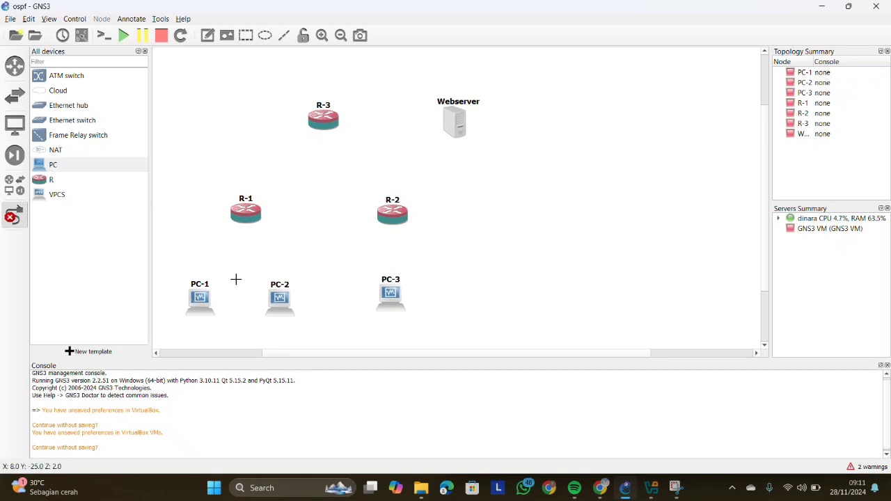
{"action": "left_click", "coordinate": [245, 215]}
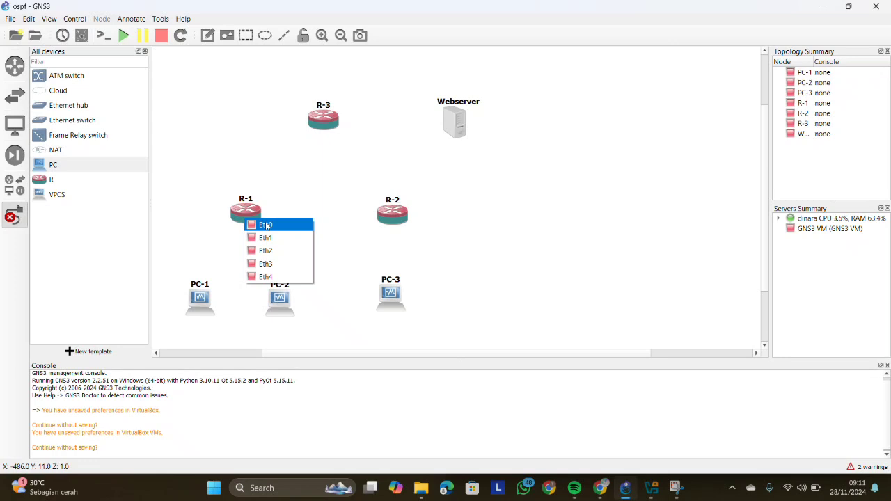
{"action": "left_click", "coordinate": [266, 225]}
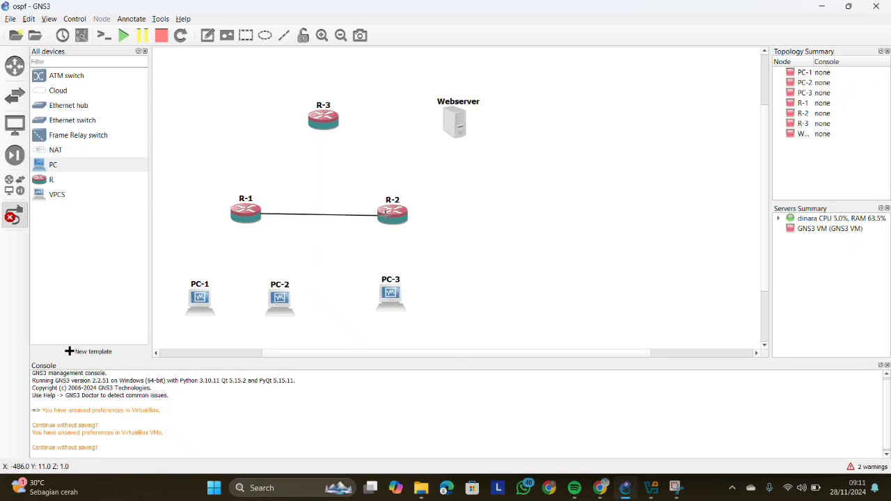
{"action": "left_click", "coordinate": [386, 217]}
{"action": "left_click", "coordinate": [405, 223]}
- Link Eth1 of R-1 to Eth0 of R-3
{"action": "left_click", "coordinate": [15, 217]}
{"action": "left_click", "coordinate": [245, 207]}
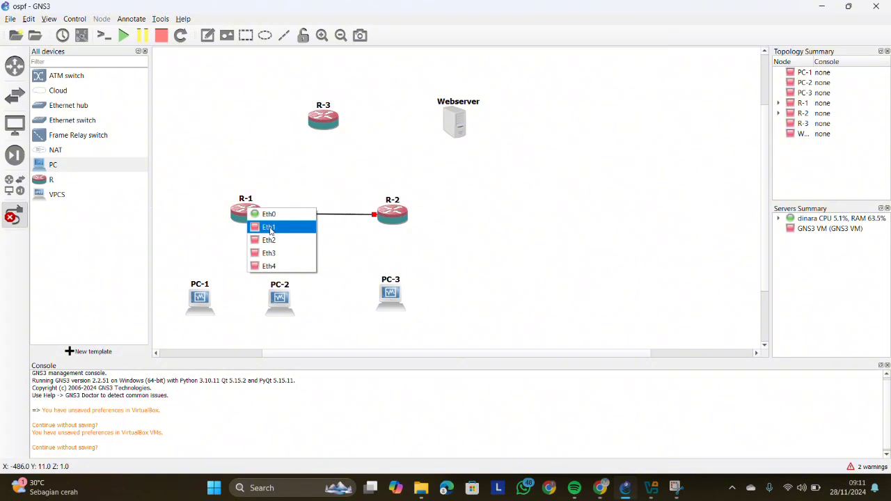
{"action": "left_click", "coordinate": [269, 228]}
{"action": "left_click", "coordinate": [325, 124]}
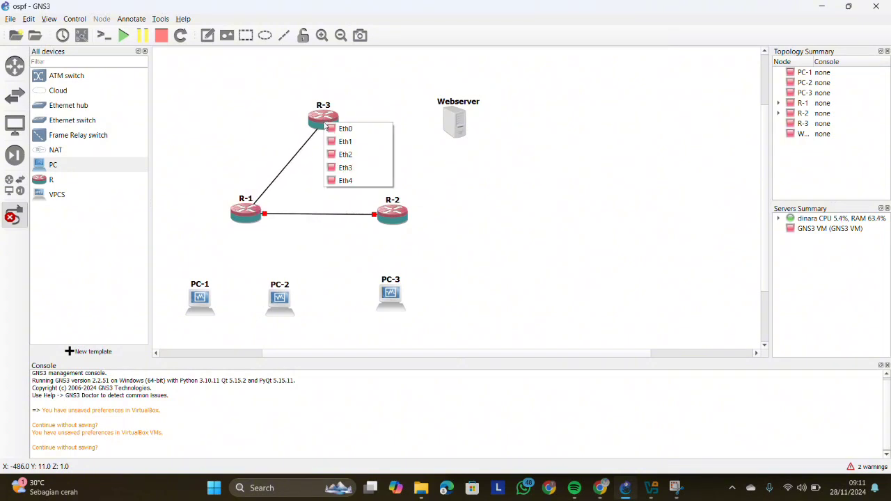
{"action": "left_click", "coordinate": [340, 129]}
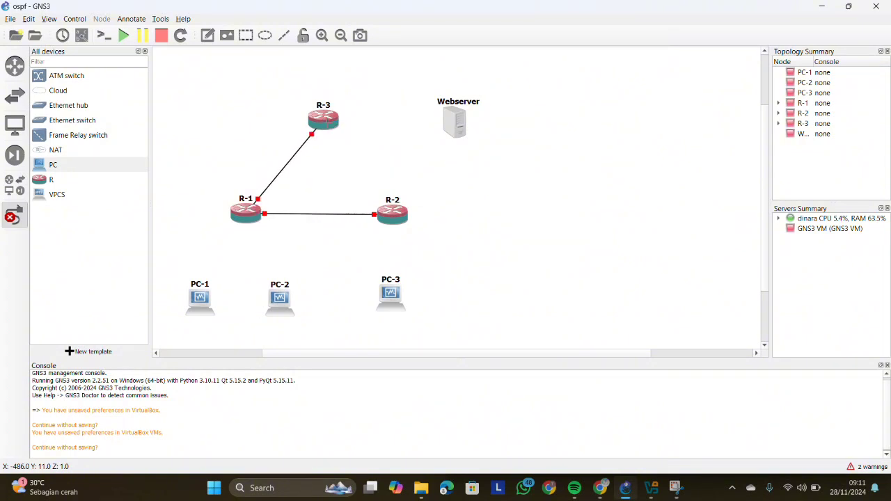
- Link Eth1 of R-2 to Eth1 of R-3 to close the router triangle
{"action": "left_click", "coordinate": [393, 213]}
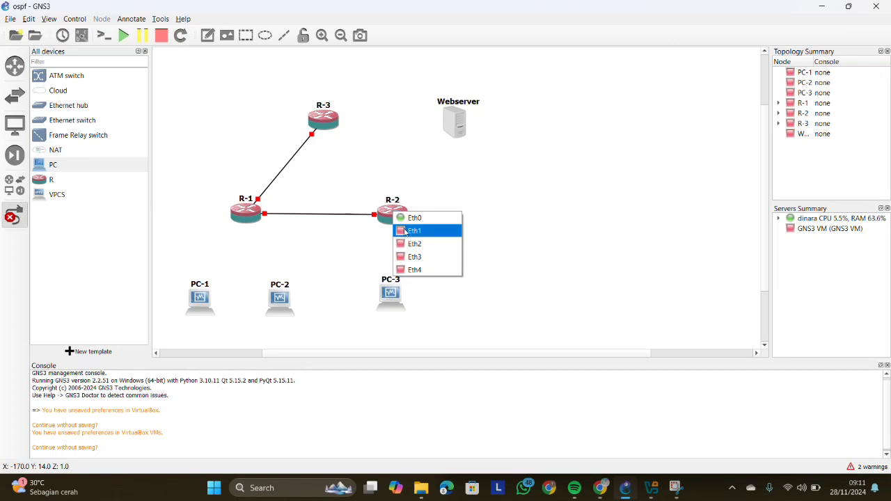
{"action": "left_click", "coordinate": [405, 230]}
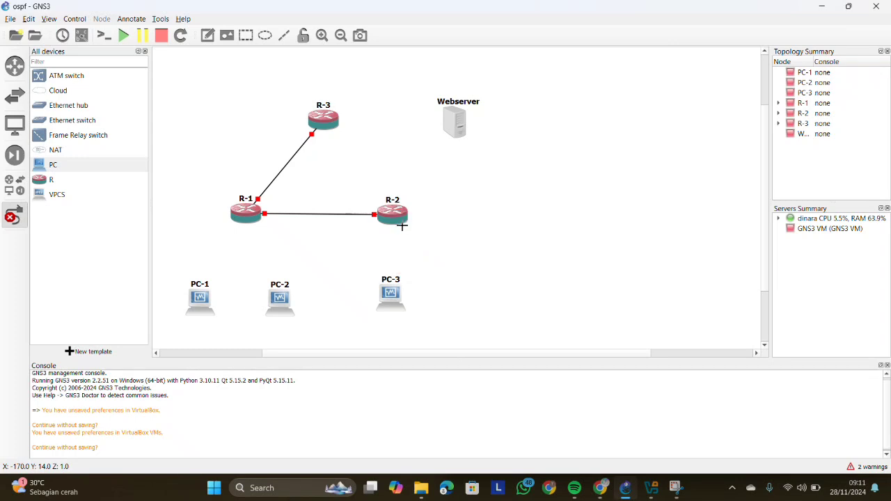
{"action": "left_click", "coordinate": [327, 119]}
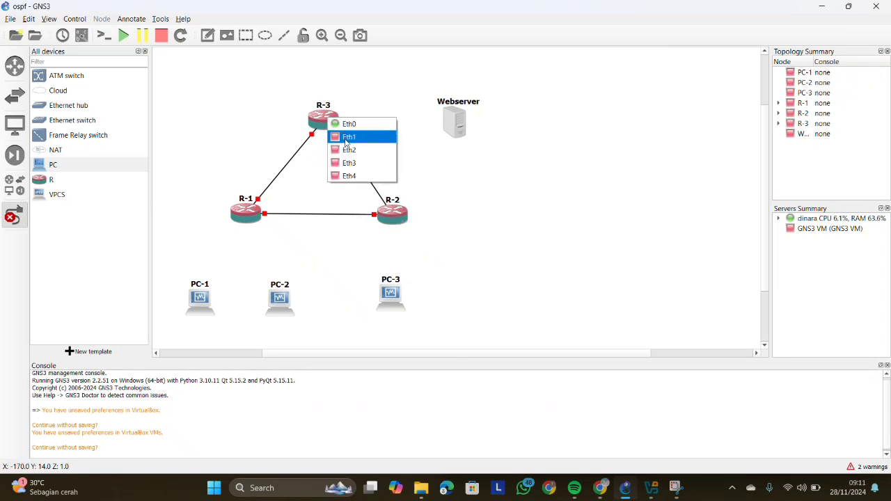
{"action": "left_click", "coordinate": [345, 137]}
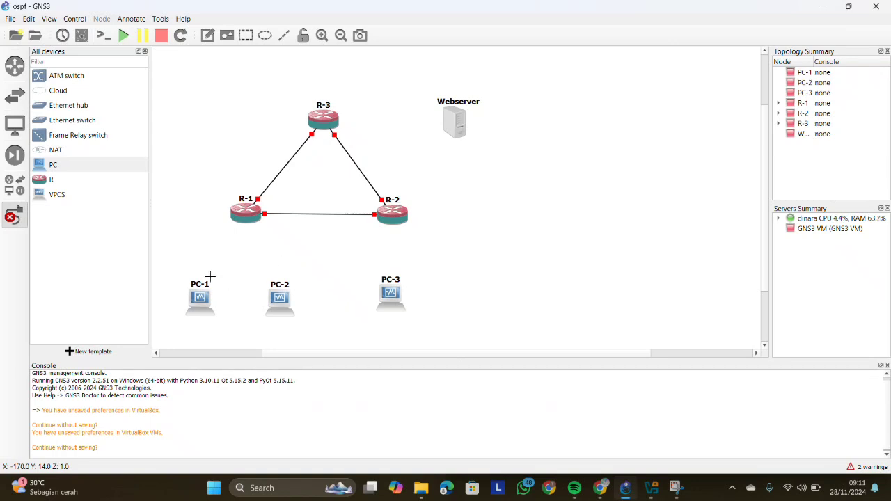
- Link the LAN port of PC-1 to Eth2 of R-1 and the LAN port of PC-2 to Eth3 of R-1
{"action": "left_click", "coordinate": [200, 296]}
{"action": "left_click", "coordinate": [212, 301]}
{"action": "left_click", "coordinate": [243, 215]}
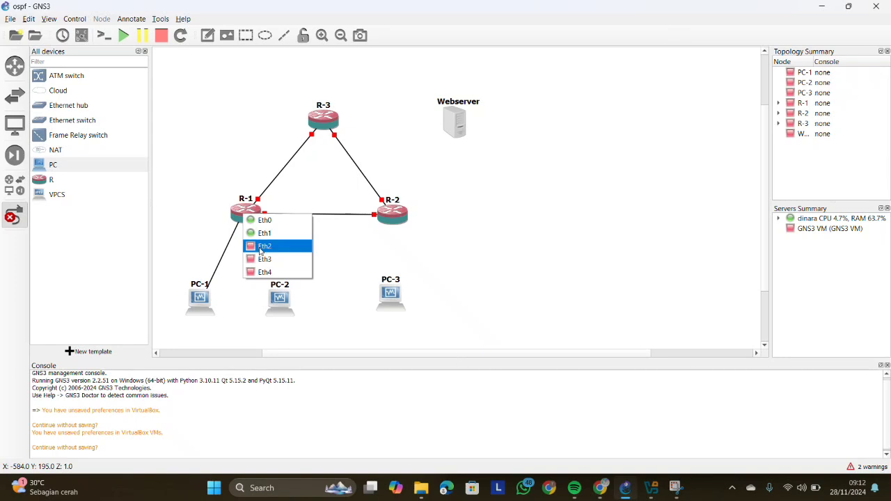
{"action": "left_click", "coordinate": [260, 247]}
{"action": "left_click", "coordinate": [280, 299]}
{"action": "left_click", "coordinate": [301, 307]}
{"action": "left_click", "coordinate": [245, 213]}
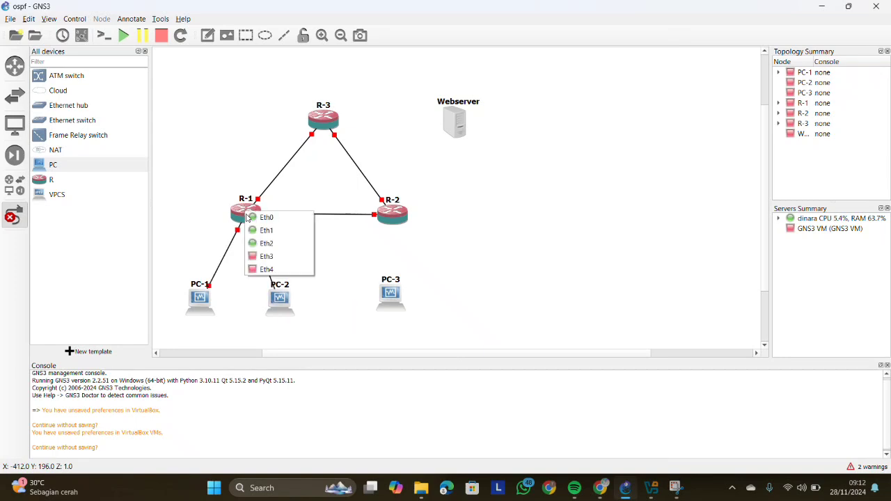
{"action": "left_click", "coordinate": [265, 258]}
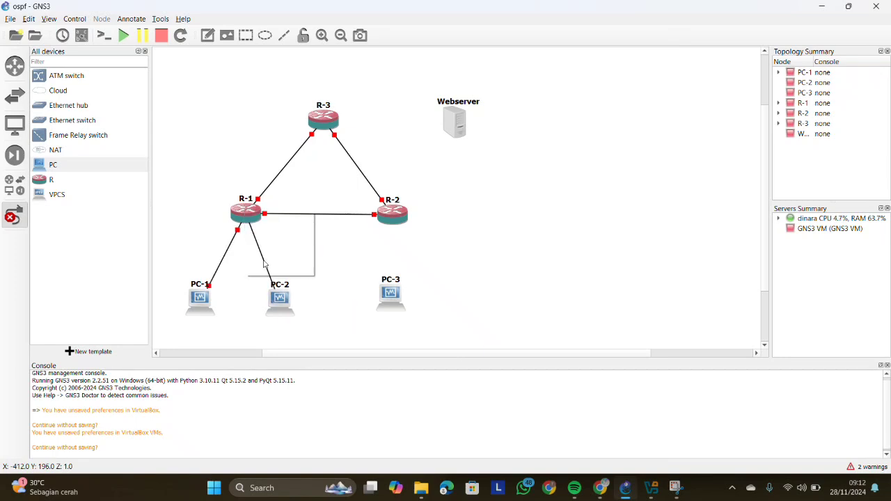
- Link the LAN port of PC-3 to Eth2 of R-2
{"action": "left_click", "coordinate": [396, 291]}
{"action": "left_click", "coordinate": [413, 297]}
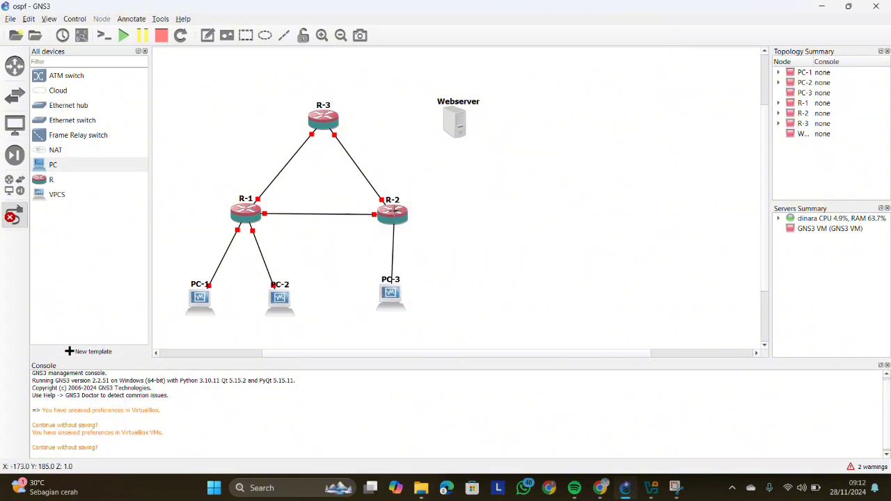
{"action": "left_click", "coordinate": [393, 208]}
{"action": "left_click", "coordinate": [417, 245]}
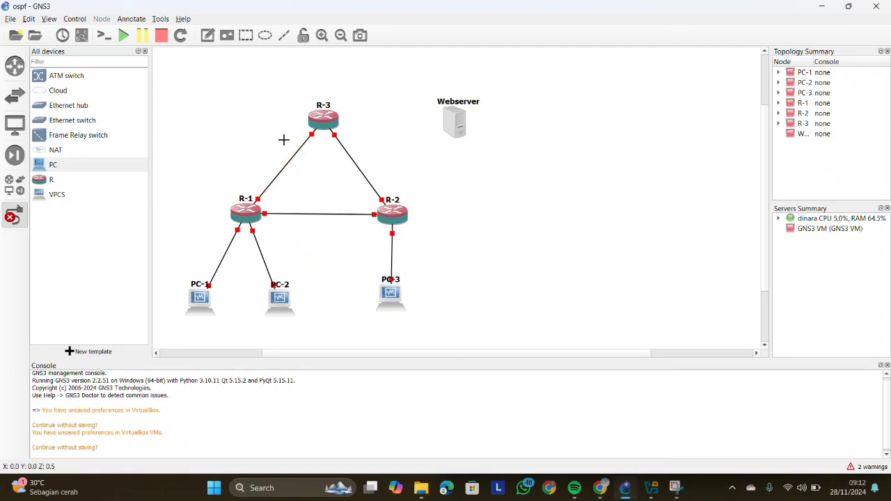
- Link Eth2 of R-3 to the LAN port of the Webserver and finish adding links
{"action": "left_click", "coordinate": [323, 120]}
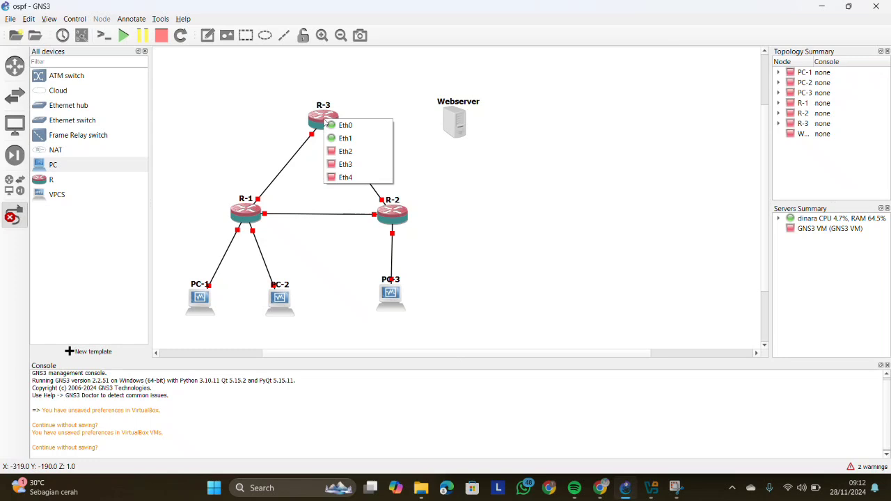
{"action": "left_click", "coordinate": [346, 151]}
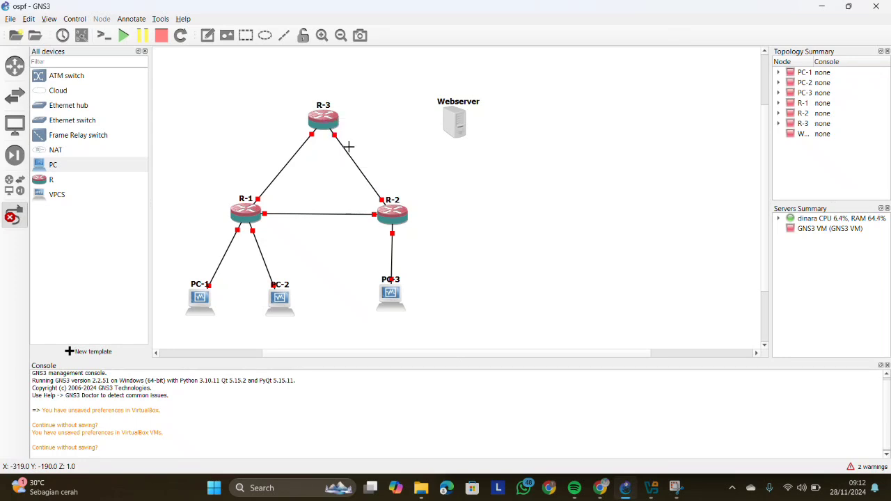
{"action": "left_click", "coordinate": [453, 124]}
{"action": "left_click", "coordinate": [474, 127]}
{"action": "left_click", "coordinate": [14, 216]}
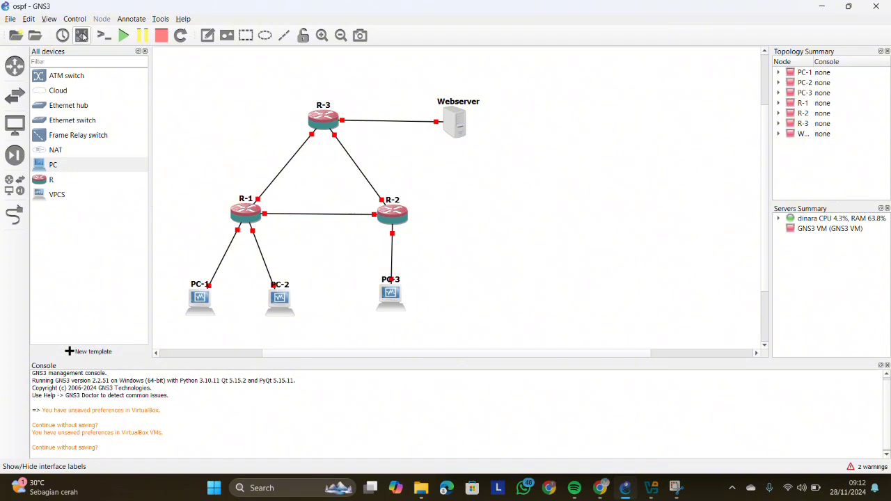
- Show the interface labels to check the links, hide them again, and start all nodes in the topology
{"action": "left_click", "coordinate": [82, 35]}
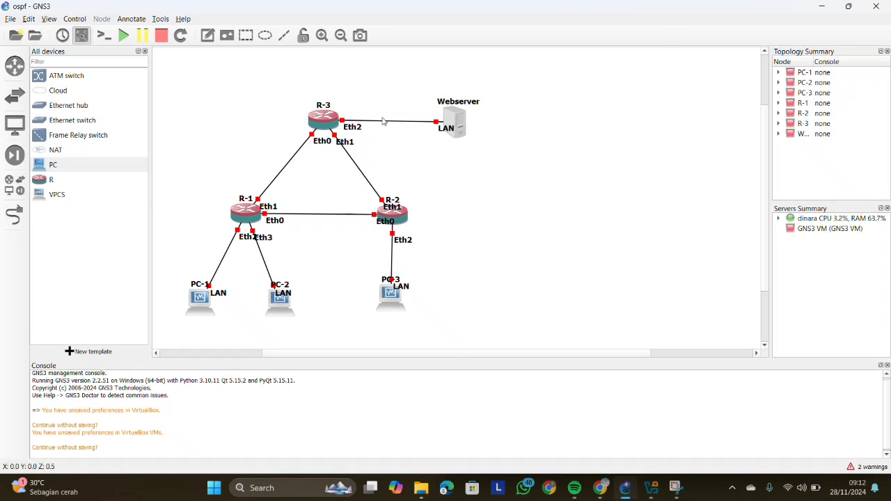
{"action": "left_click", "coordinate": [80, 39]}
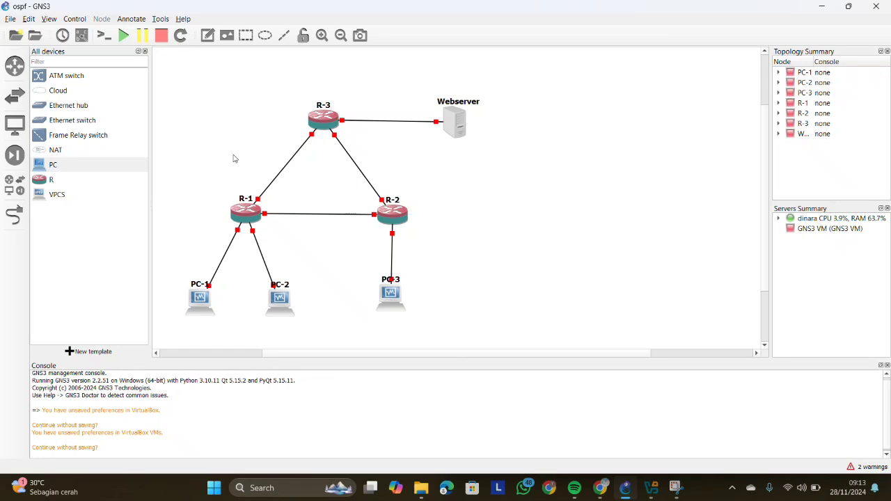
{"action": "left_click", "coordinate": [124, 36]}
{"action": "left_click", "coordinate": [457, 258]}
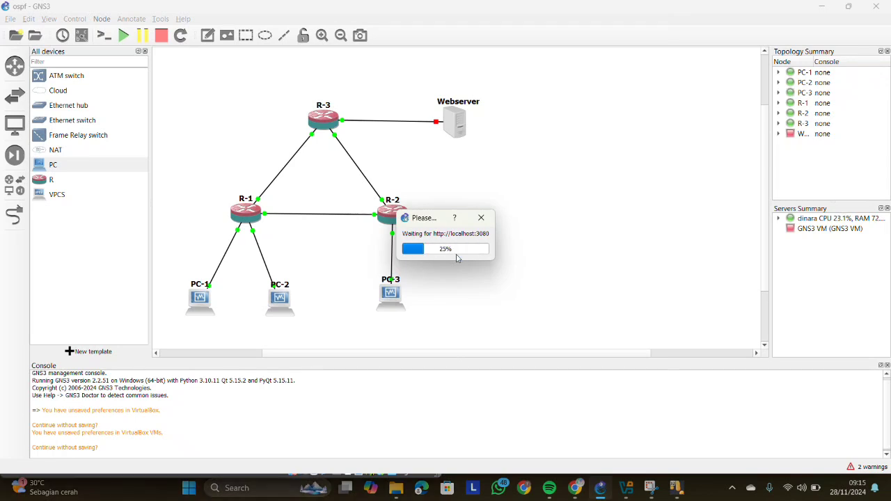
- Bring up PC-1's running virtual machine window, clear its notifications, and place it beside the topology
{"action": "mouse_move", "coordinate": [675, 487]}
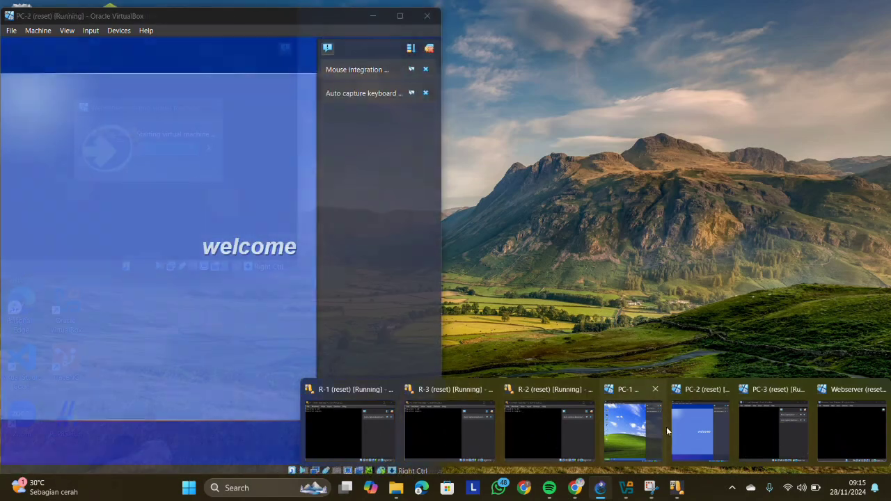
{"action": "left_click", "coordinate": [648, 426]}
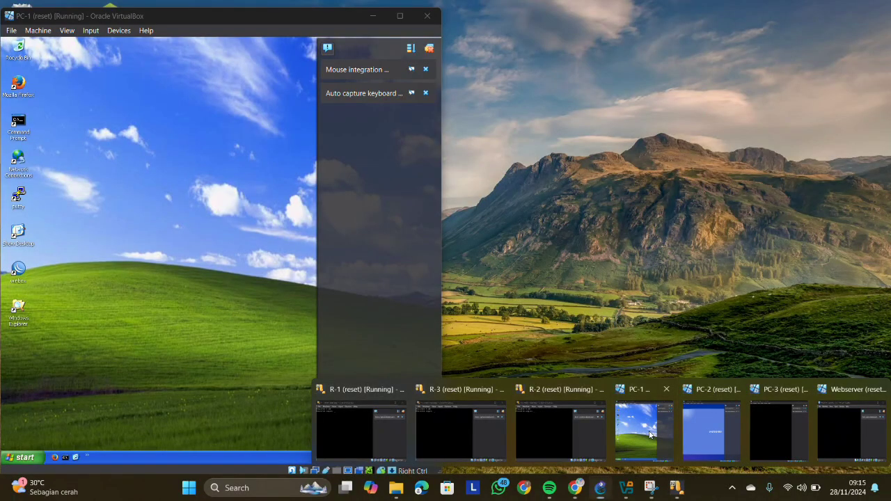
{"action": "left_click", "coordinate": [653, 434]}
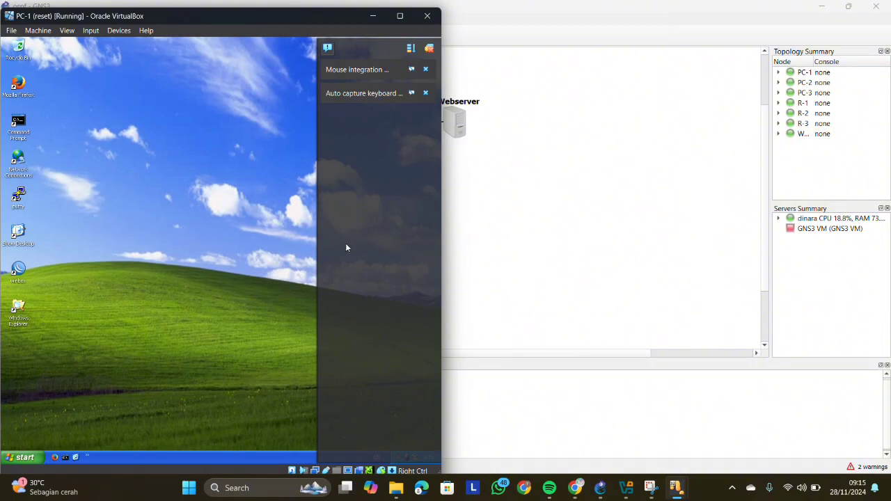
{"action": "left_click", "coordinate": [430, 48]}
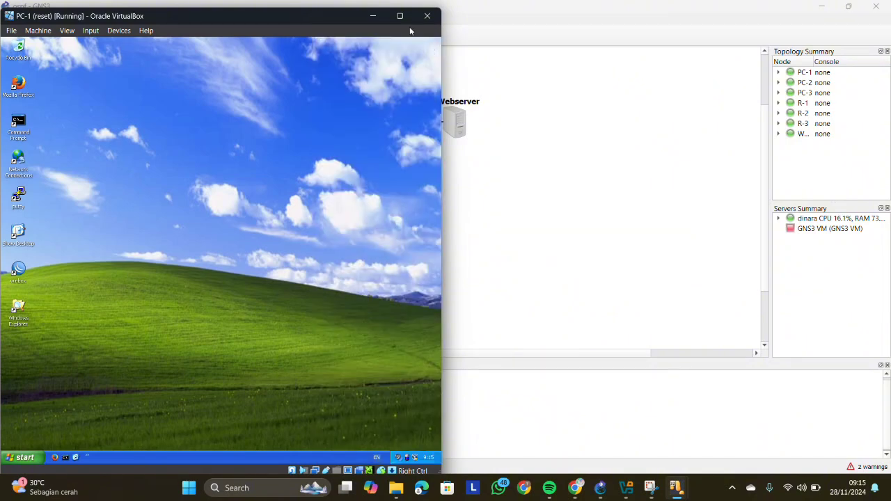
{"action": "left_click_drag", "start_coordinate": [282, 15], "coordinate": [737, 47]}
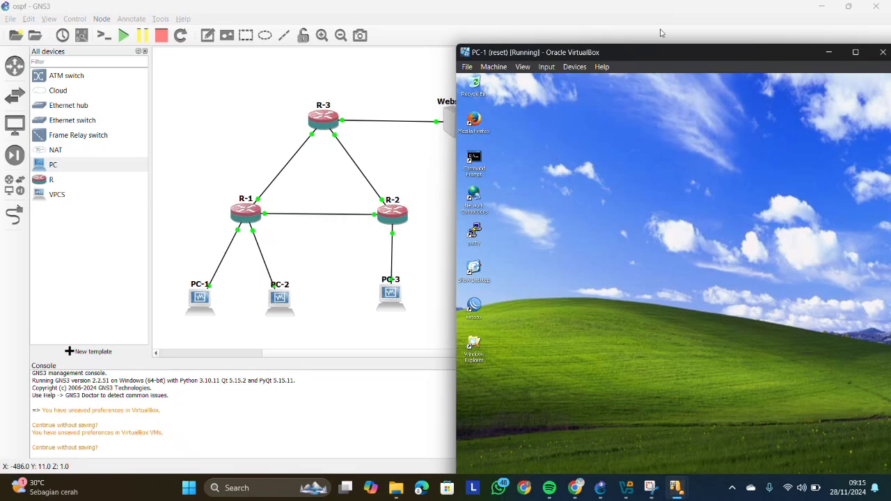
- Return to the topology, bring PC-1's virtual machine window back to the front, and reposition it so it is fully visible
{"action": "left_click", "coordinate": [718, 34]}
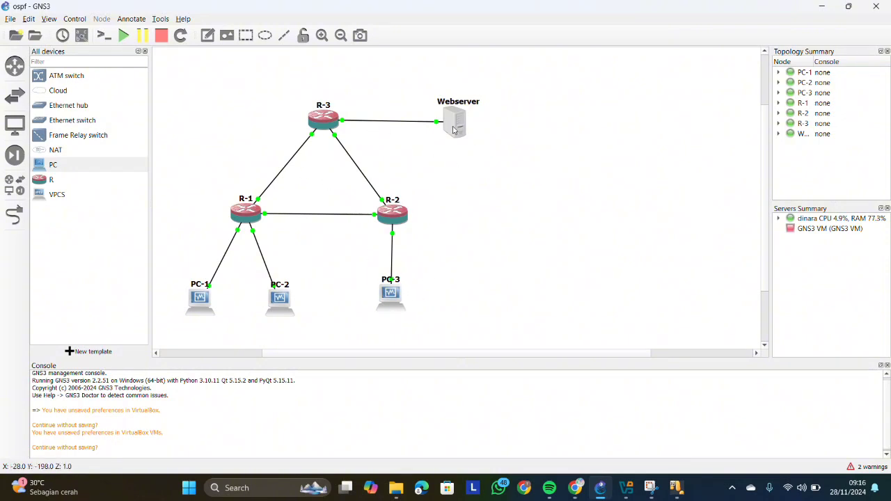
{"action": "mouse_move", "coordinate": [675, 488]}
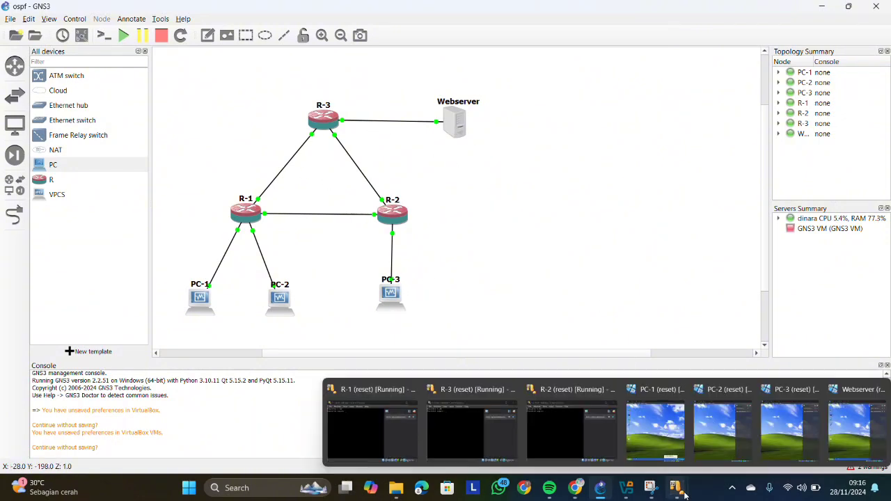
{"action": "left_click", "coordinate": [657, 418]}
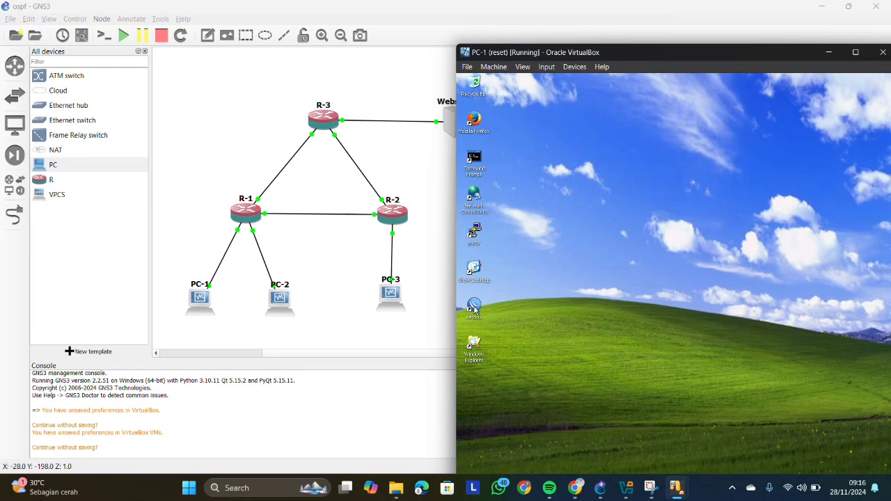
{"action": "left_click_drag", "start_coordinate": [631, 55], "coordinate": [596, 18]}
- Launch WinBox on PC-1 and connect to the discovered MikroTik router R-1 through its MAC address
{"action": "double_click", "coordinate": [433, 276]}
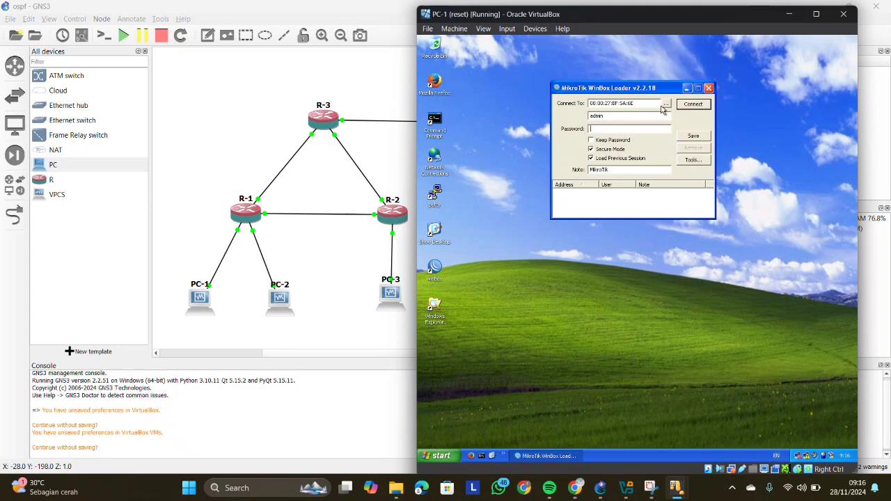
{"action": "left_click", "coordinate": [665, 105]}
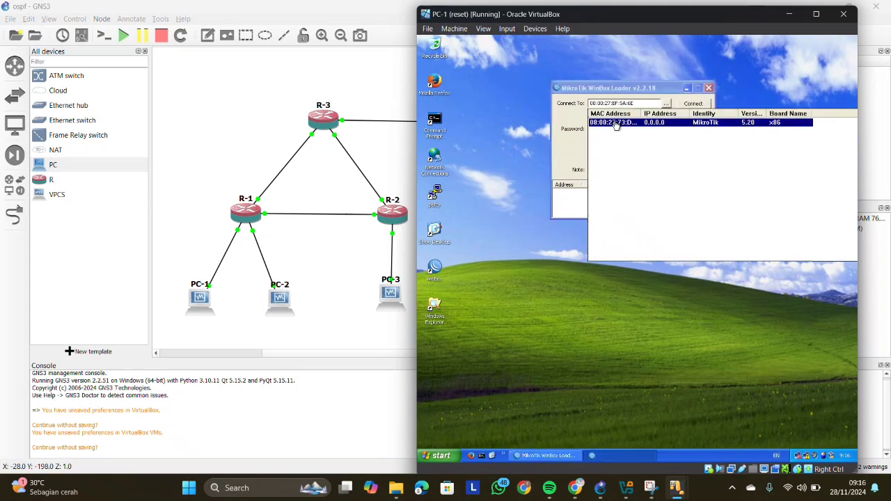
{"action": "left_click", "coordinate": [615, 123]}
{"action": "left_click", "coordinate": [691, 103]}
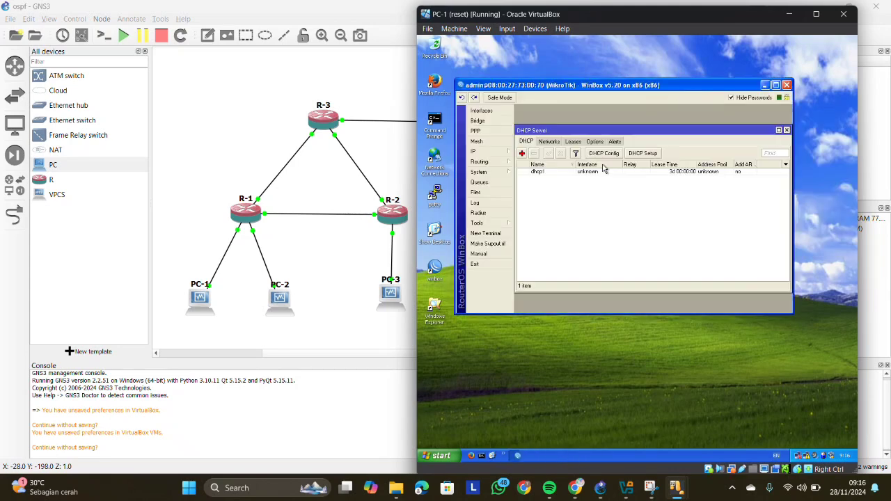
- Remove the dhcp1 DHCP server and the 192.168.1.1/24 address on ether2 from R-1
{"action": "left_click", "coordinate": [555, 172]}
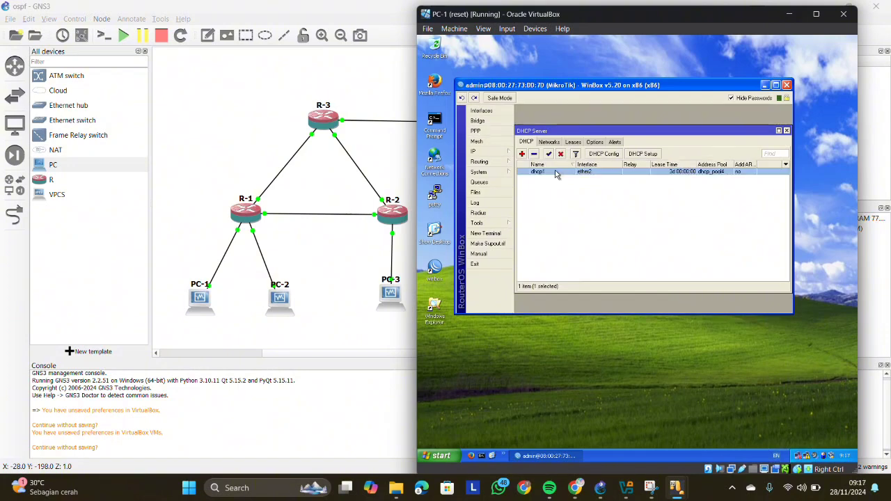
{"action": "left_click", "coordinate": [533, 154]}
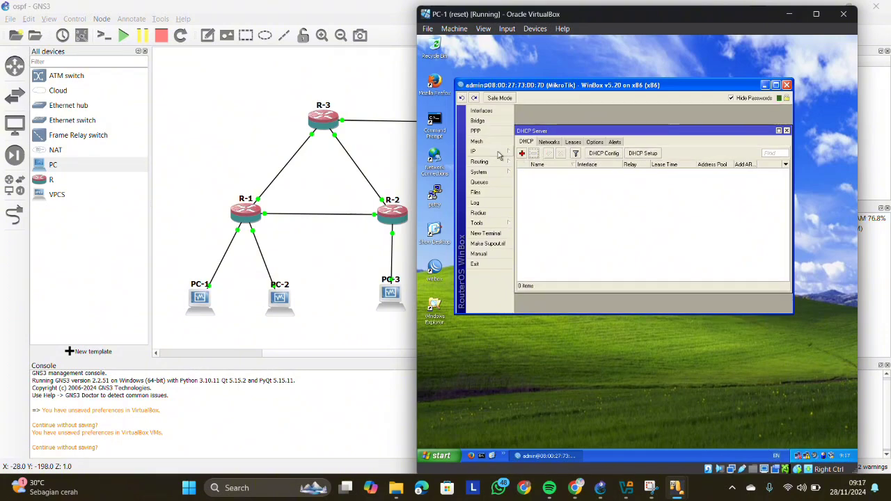
{"action": "left_click", "coordinate": [492, 153]}
{"action": "left_click", "coordinate": [498, 161]}
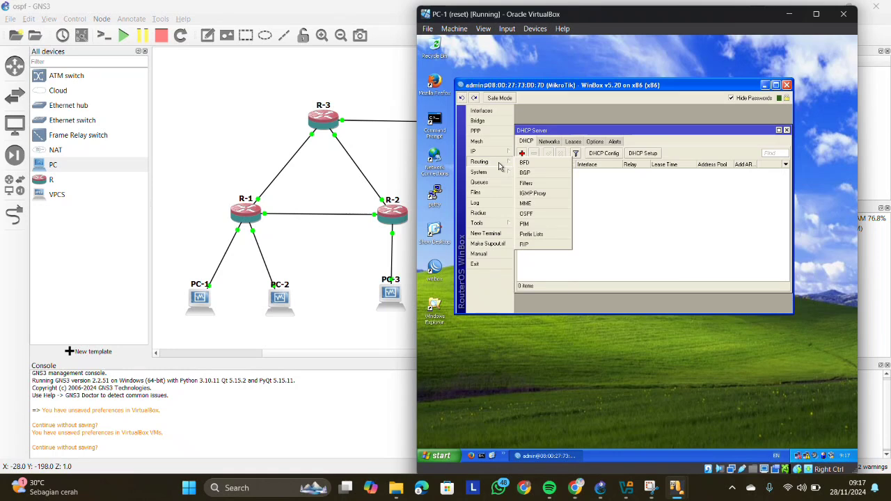
{"action": "left_click", "coordinate": [502, 154]}
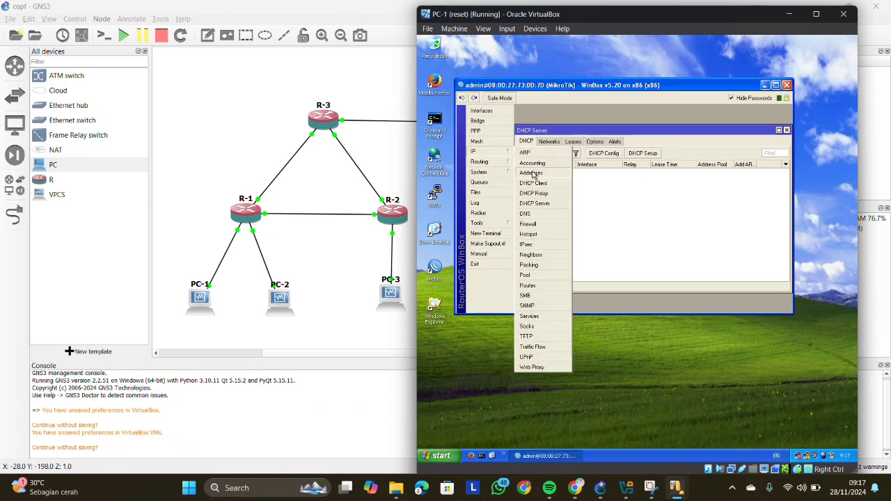
{"action": "left_click", "coordinate": [530, 173]}
{"action": "left_click", "coordinate": [592, 168]}
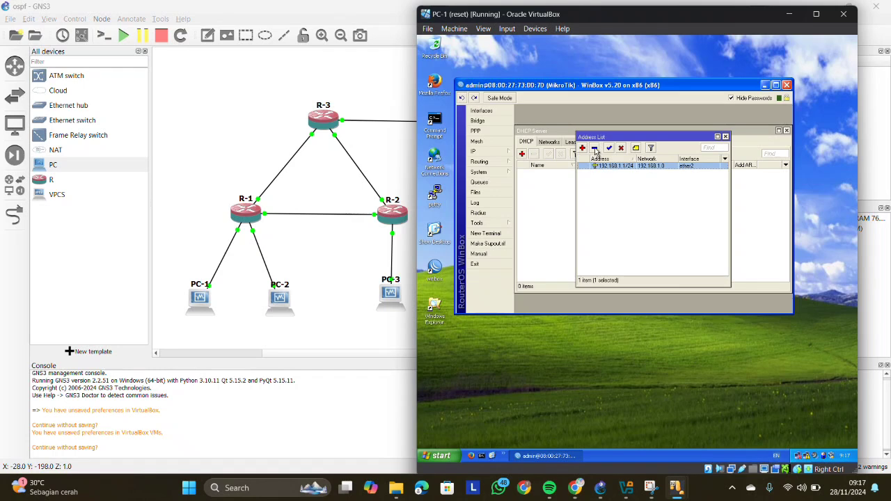
{"action": "left_click", "coordinate": [593, 149]}
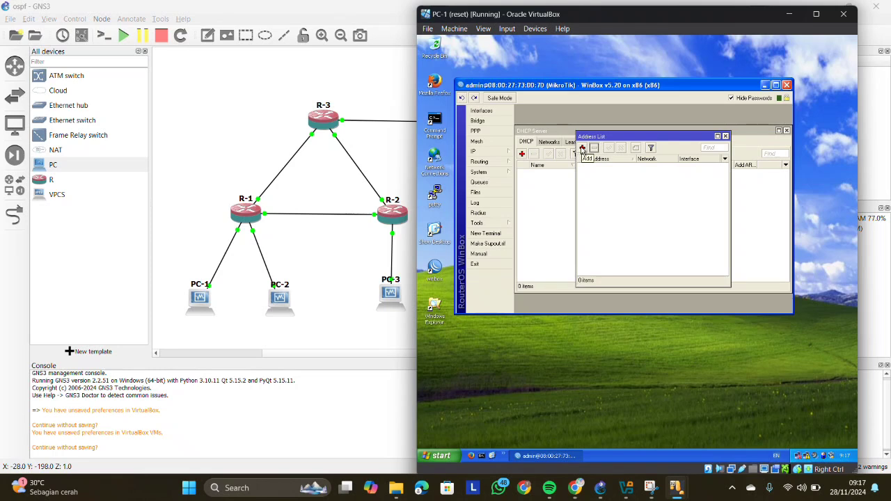
- Add the IP address 12.12.12.1/24 on interface ether1 of R-1
{"action": "left_click", "coordinate": [581, 151]}
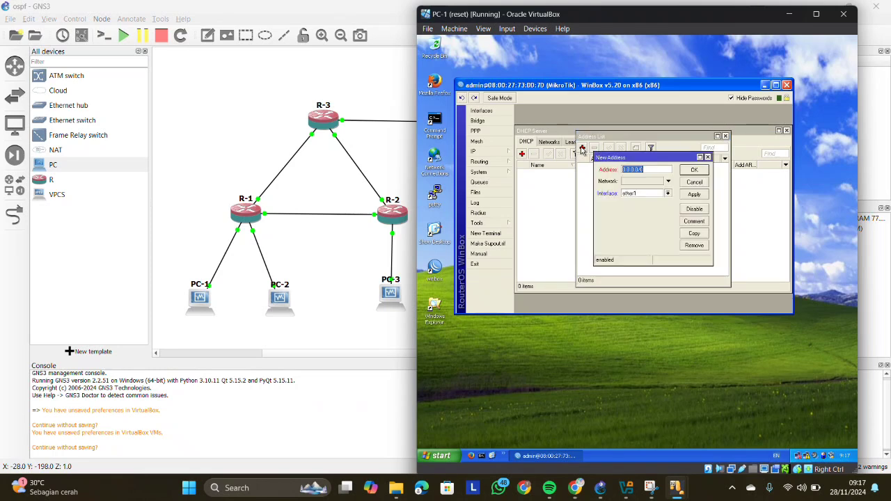
{"action": "key", "text": "BackSpace"}
{"action": "type", "text": "12.12.12.1"}
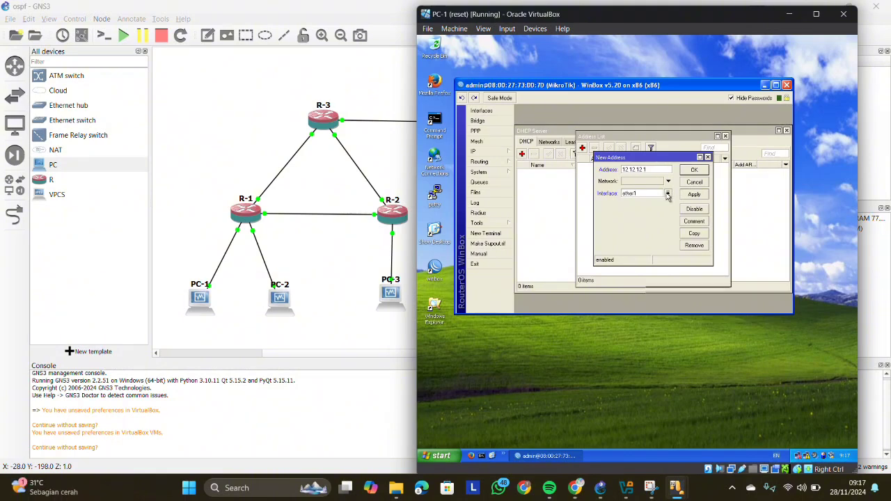
{"action": "type", "text": "/24"}
{"action": "left_click", "coordinate": [696, 194]}
{"action": "left_click", "coordinate": [692, 170]}
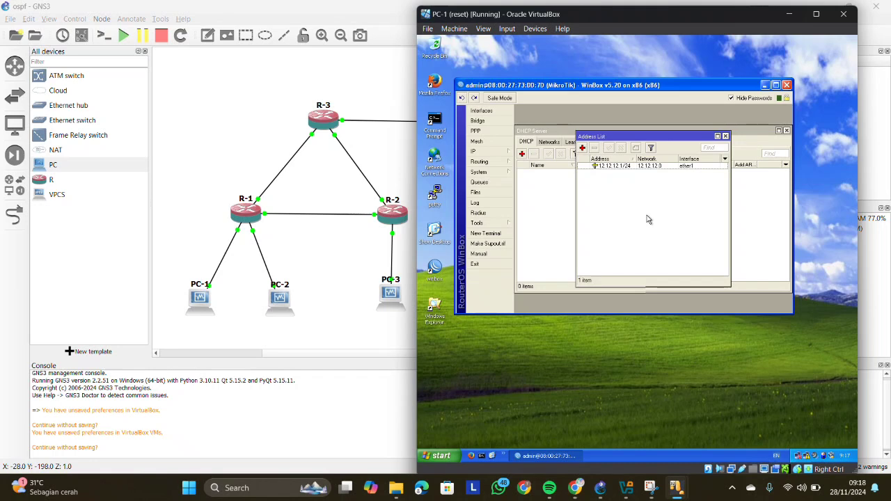
- Add the IP address 13.13.13.1/24 on interface ether2 of R-1
{"action": "left_click", "coordinate": [582, 148]}
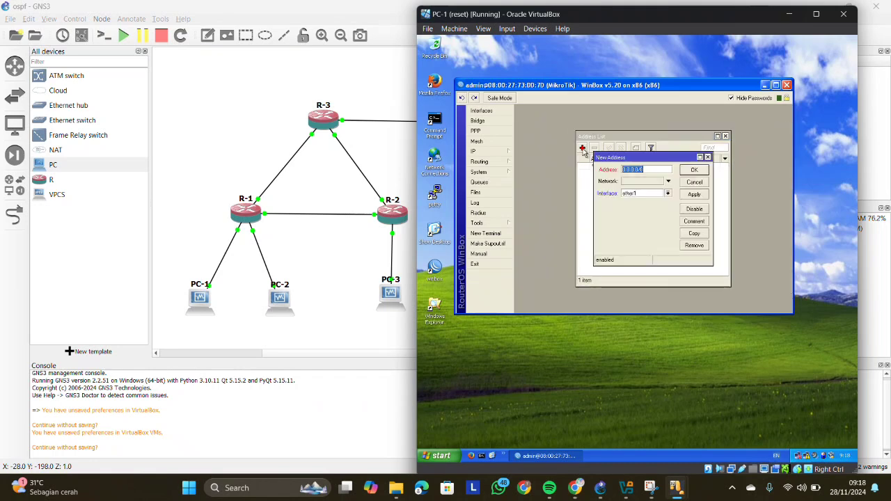
{"action": "key", "text": "BackSpace"}
{"action": "type", "text": "13.13.13.1/24"}
{"action": "left_click", "coordinate": [667, 194]}
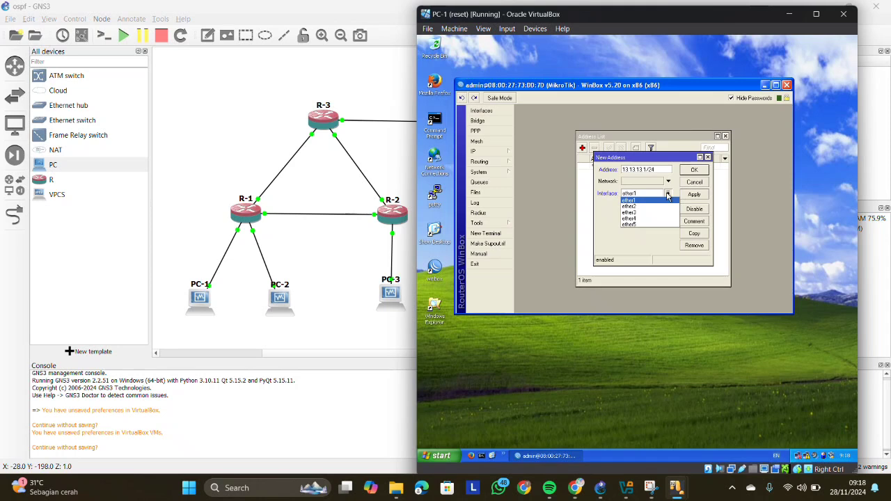
{"action": "left_click", "coordinate": [650, 207]}
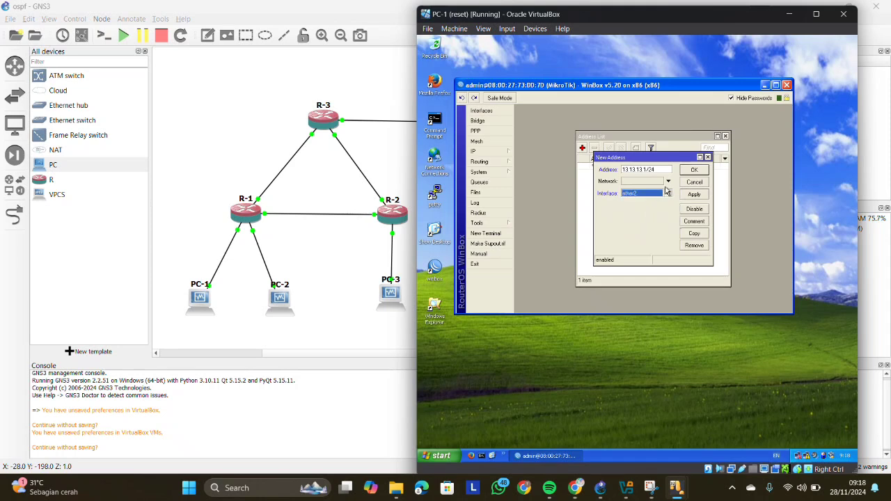
{"action": "left_click", "coordinate": [692, 196]}
{"action": "left_click", "coordinate": [693, 171]}
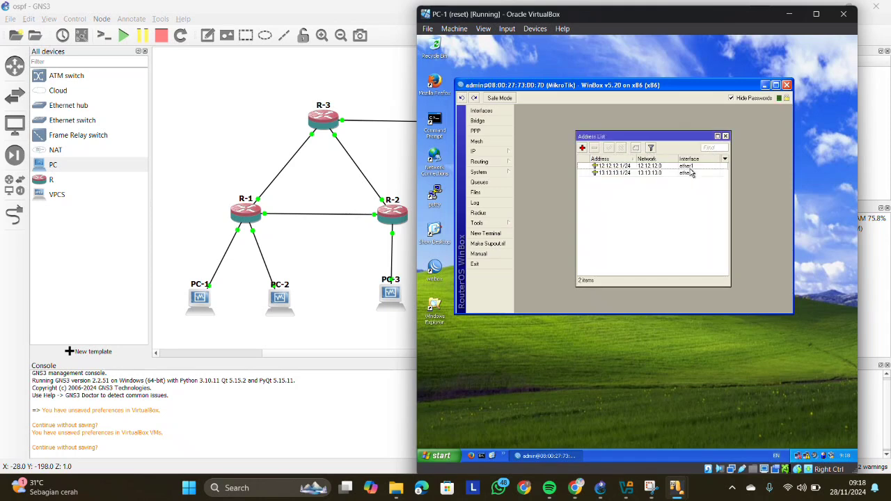
- Add the IP address 192.168.1.62/26 on interface ether3 of R-1
{"action": "left_click", "coordinate": [582, 147]}
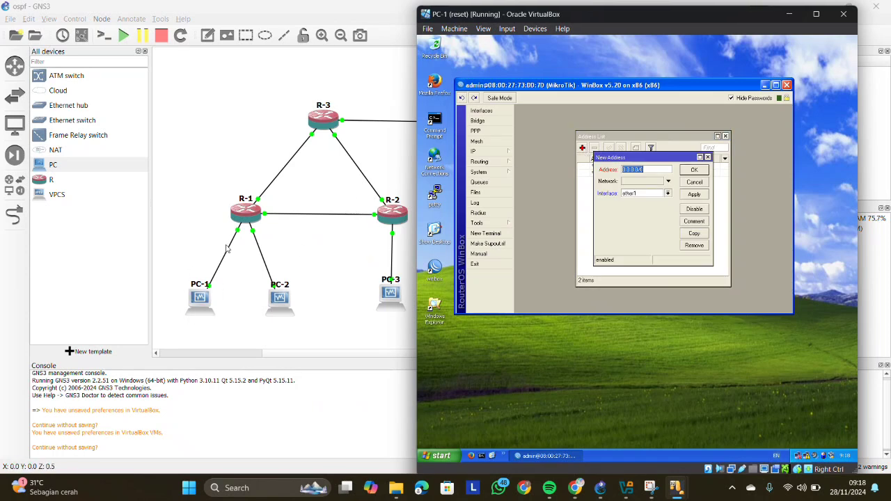
{"action": "type", "text": "192"}
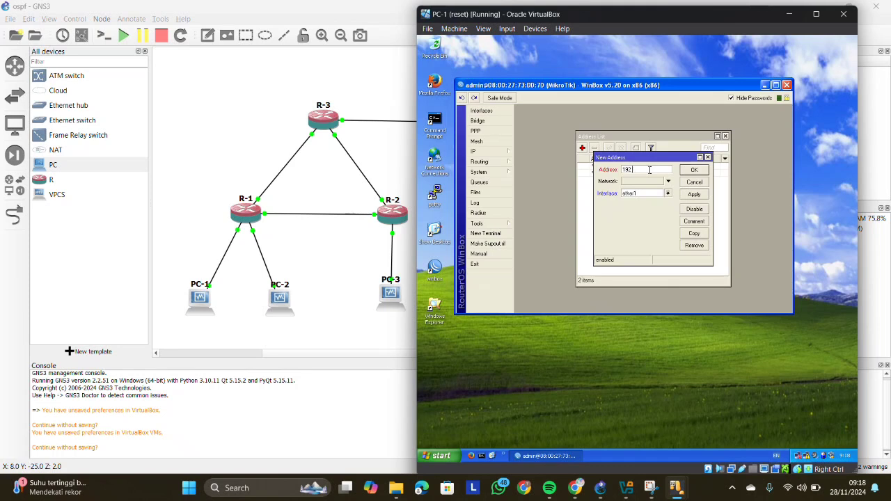
{"action": "type", "text": ".168.1"}
{"action": "type", "text": ".0"}
{"action": "left_click", "coordinate": [668, 193]}
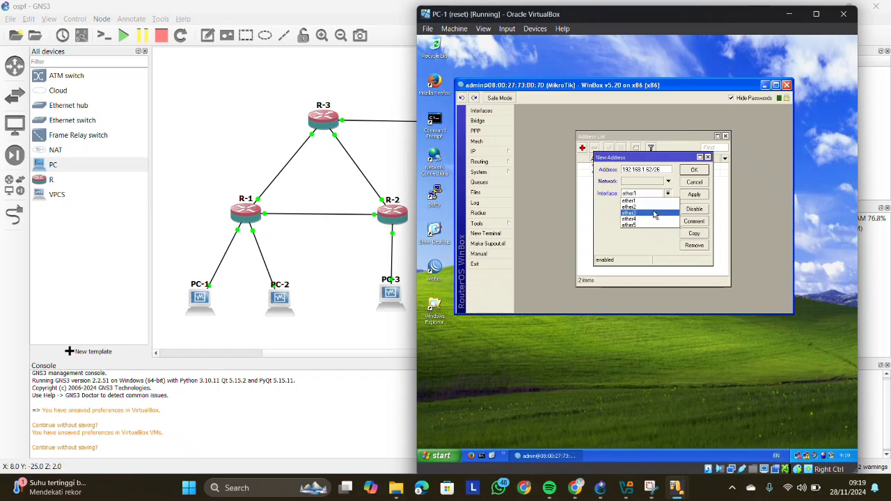
{"action": "left_click", "coordinate": [654, 214]}
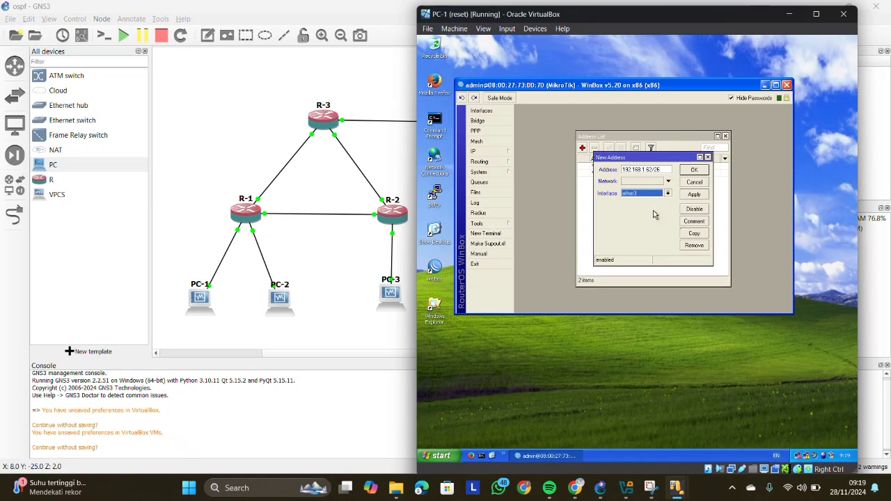
{"action": "left_click", "coordinate": [693, 194]}
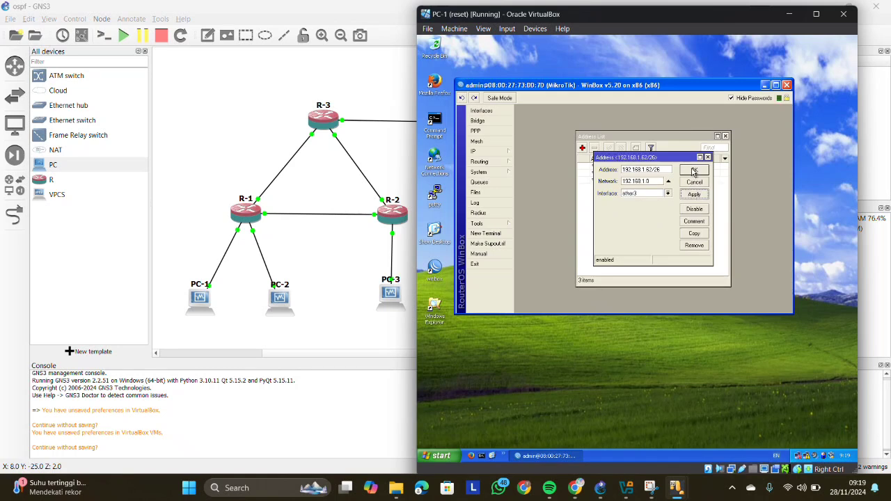
{"action": "left_click", "coordinate": [694, 170]}
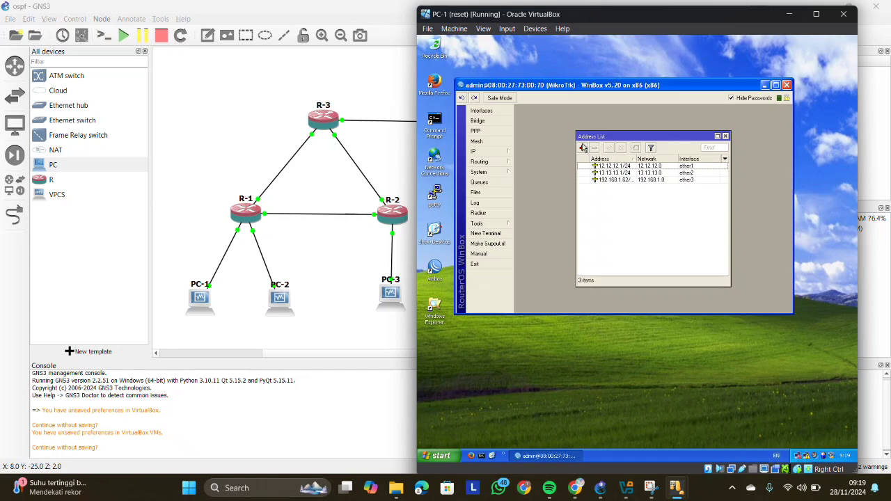
- Add the IP address 192.168.1.126/26 on interface ether4 of R-1
{"action": "left_click", "coordinate": [583, 148]}
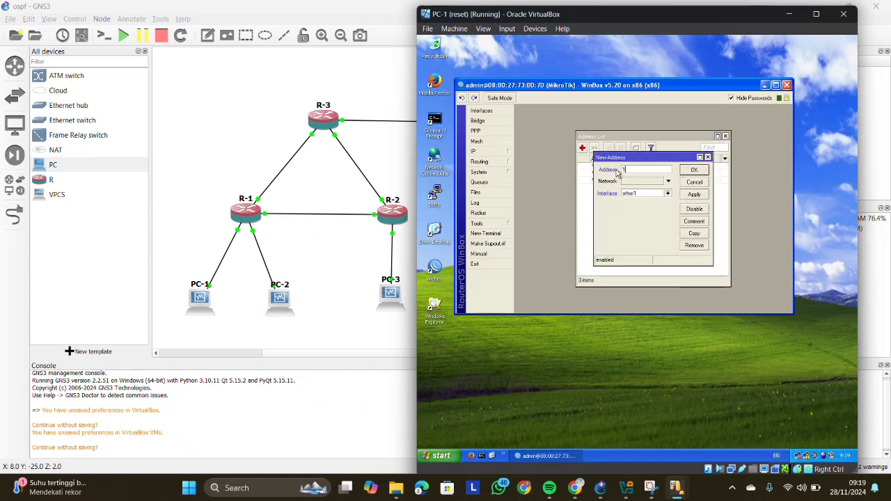
{"action": "type", "text": "192.1"}
{"action": "type", "text": "2"}
{"action": "left_click", "coordinate": [667, 193]}
{"action": "left_click", "coordinate": [664, 222]}
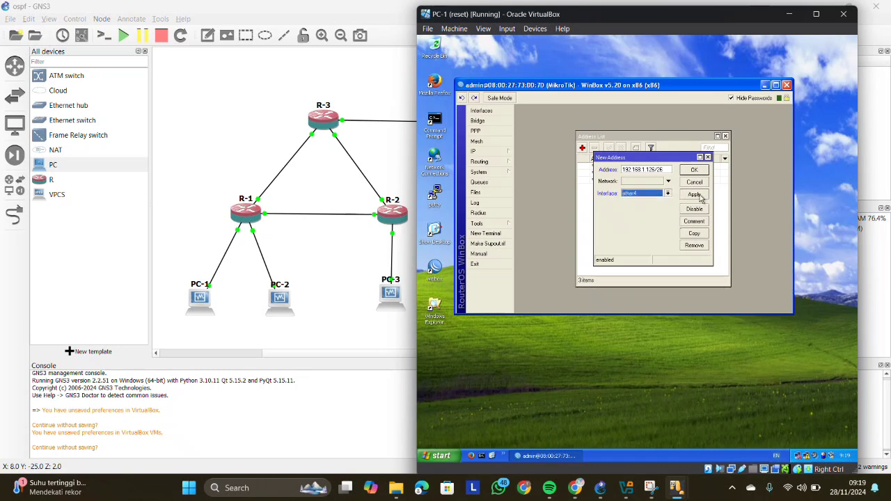
{"action": "left_click", "coordinate": [694, 194]}
{"action": "left_click", "coordinate": [695, 171]}
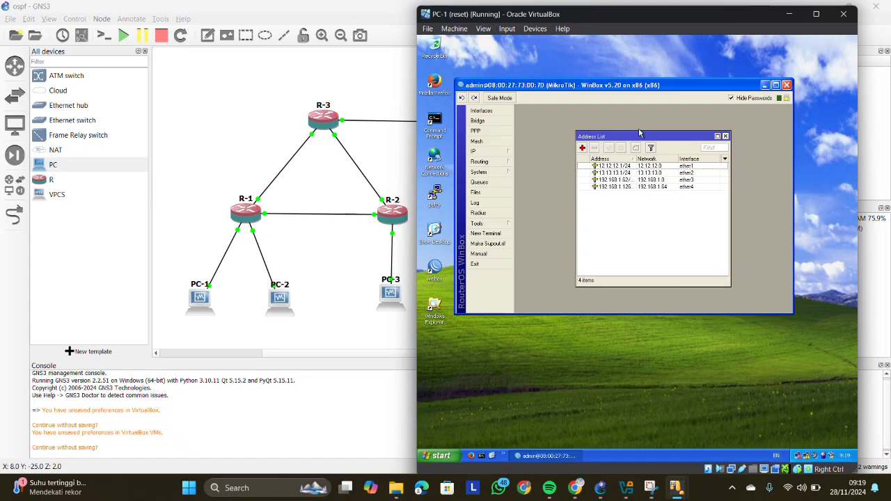
- Switch to the static routing PDF in Chrome, review the address lists for Routers 1, 2 and 3, and return to PC-1
{"action": "left_click", "coordinate": [575, 487]}
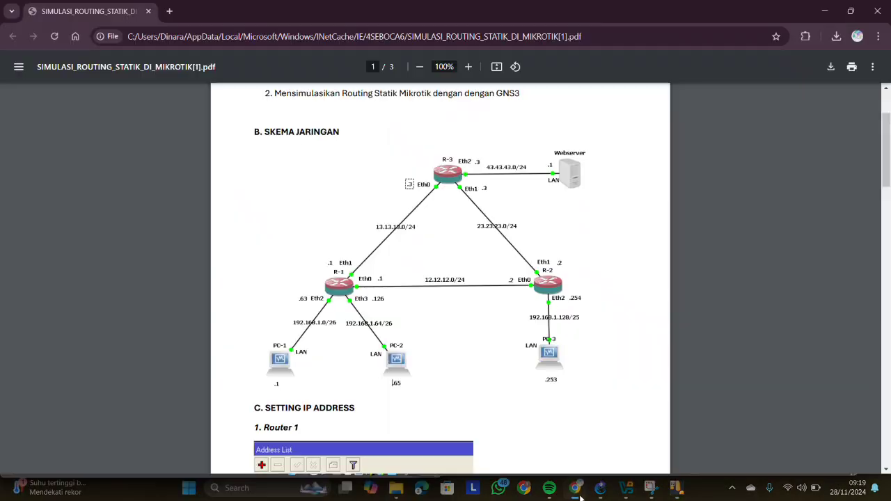
{"action": "scroll", "coordinate": [441, 387], "scroll_direction": "down", "scroll_amount": 4}
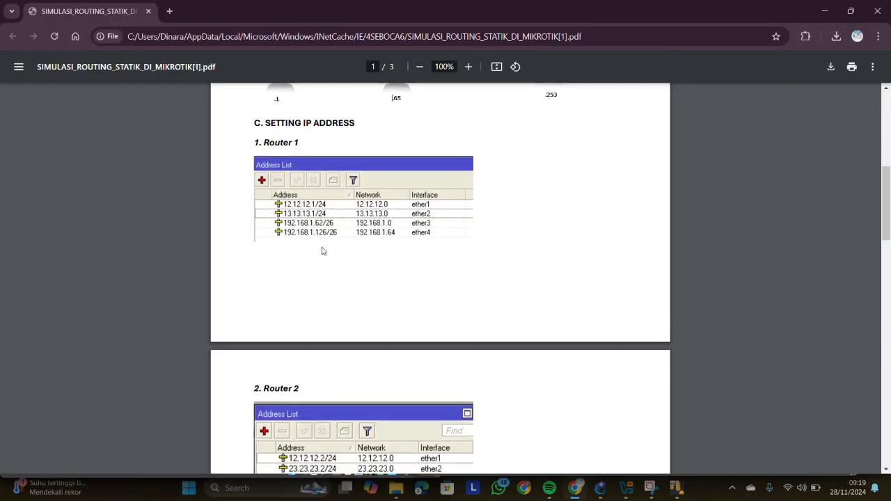
{"action": "scroll", "coordinate": [433, 243], "scroll_direction": "down", "scroll_amount": 3}
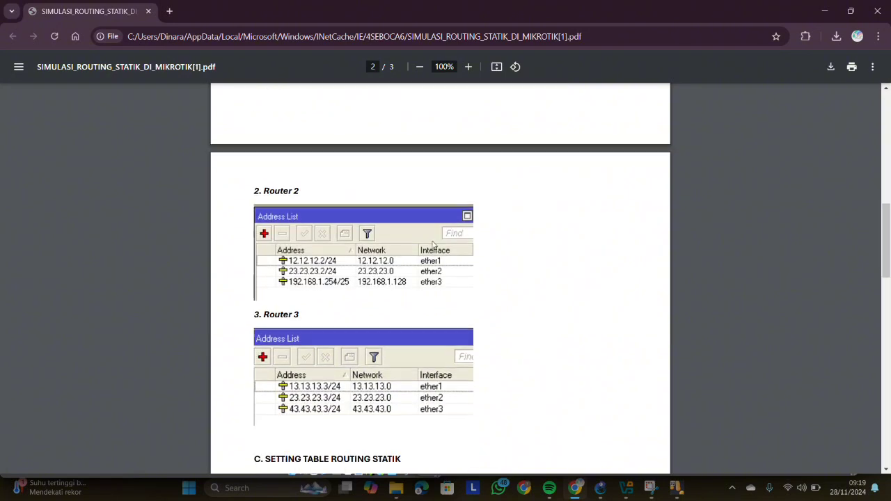
{"action": "left_click", "coordinate": [824, 11]}
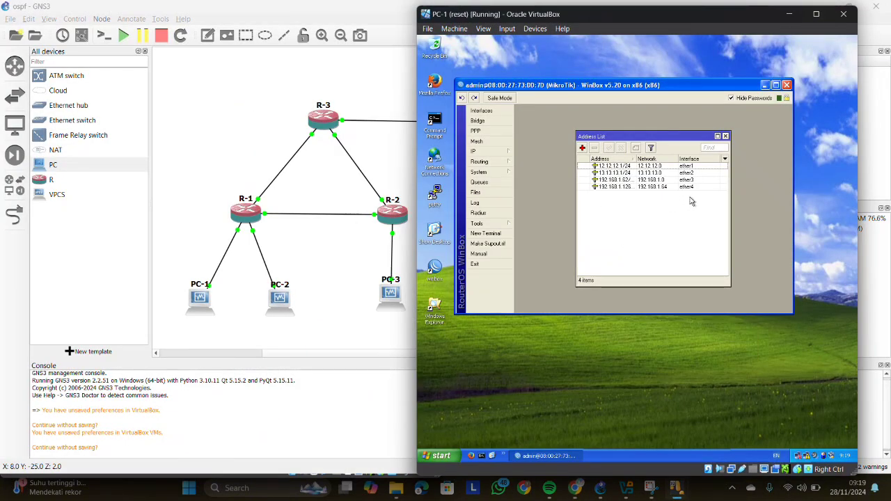
{"action": "left_click", "coordinate": [579, 409]}
- Bring up PC-3's running virtual machine window and minimize PC-1's window
{"action": "mouse_move", "coordinate": [673, 493]}
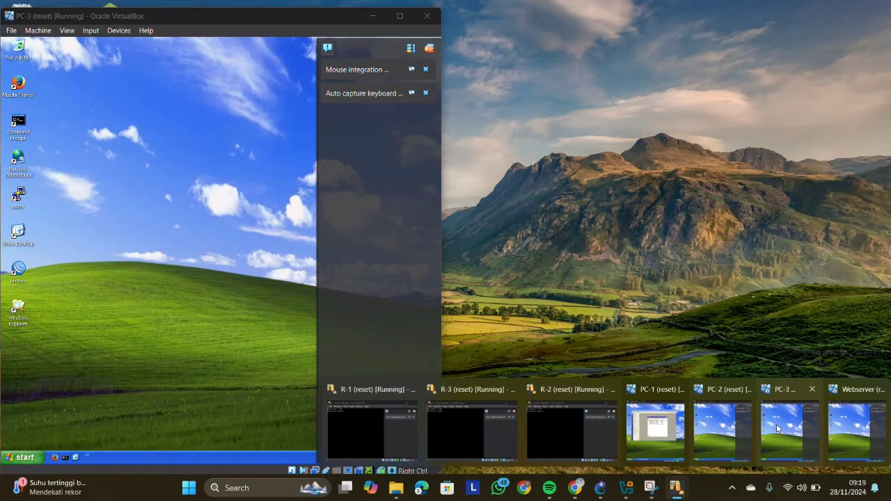
{"action": "left_click", "coordinate": [778, 425]}
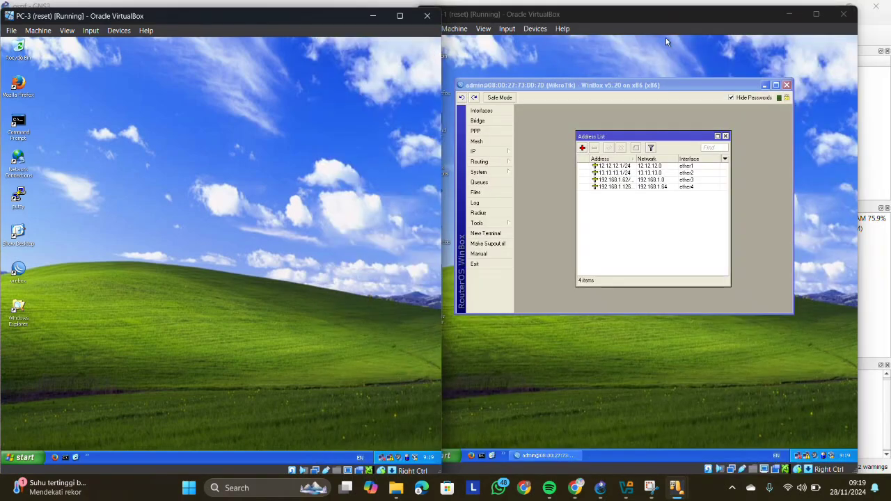
{"action": "left_click", "coordinate": [787, 14]}
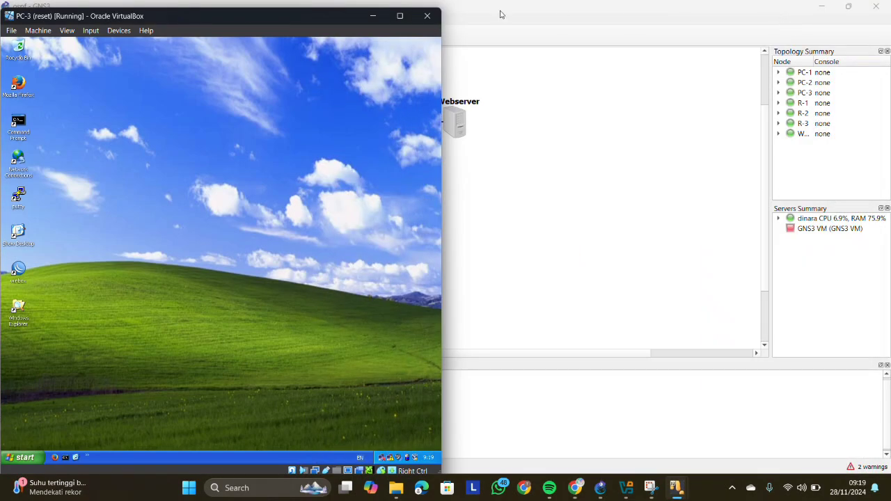
- Place PC-3's window beside the topology and connect WinBox to the discovered MikroTik router R-2
{"action": "left_click_drag", "start_coordinate": [282, 19], "coordinate": [745, 24]}
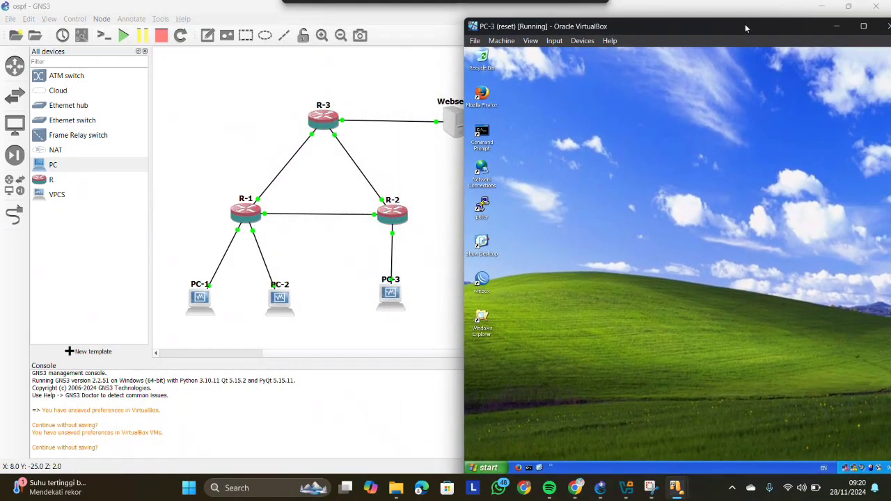
{"action": "double_click", "coordinate": [483, 279]}
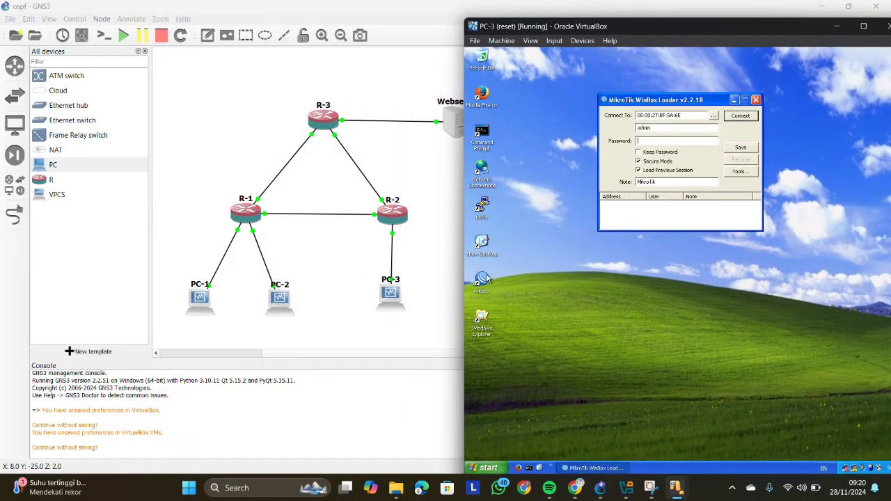
{"action": "left_click", "coordinate": [714, 116]}
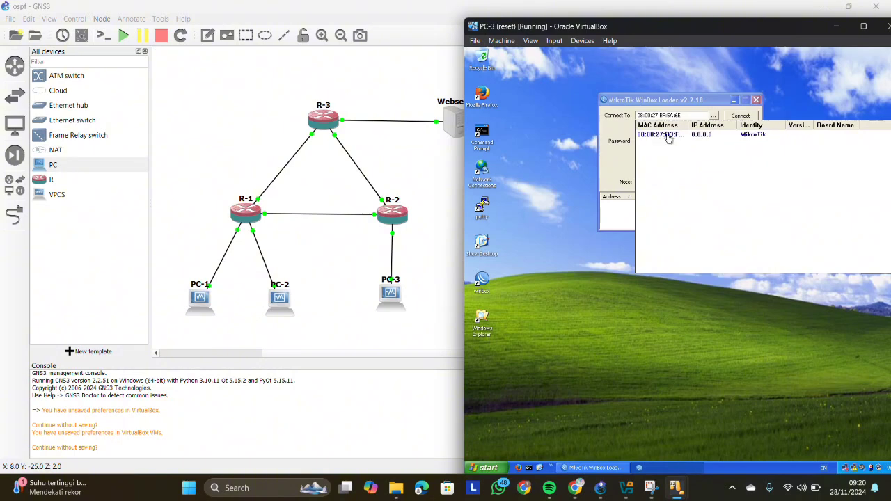
{"action": "left_click", "coordinate": [670, 136]}
{"action": "left_click", "coordinate": [731, 117]}
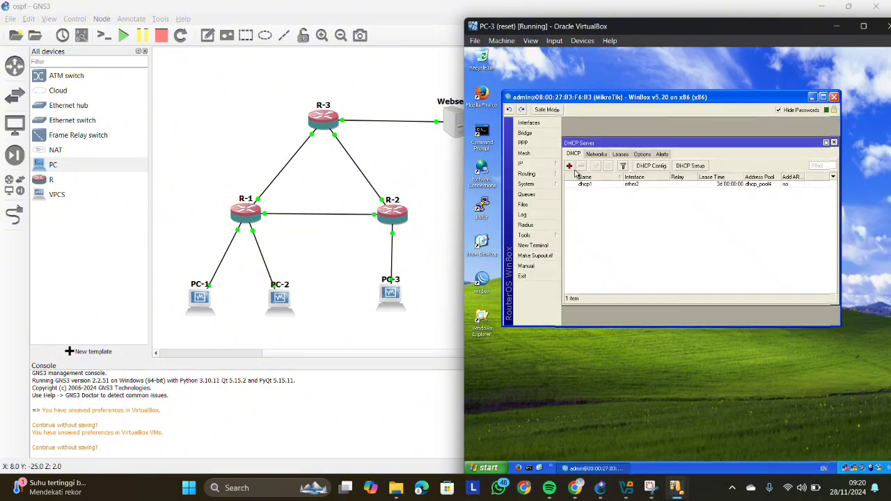
- Remove the dhcp1 DHCP server and the 192.168.1.1/24 address on ether2 from R-2, leaving only the address list open
{"action": "left_click", "coordinate": [586, 183]}
{"action": "left_click", "coordinate": [581, 166]}
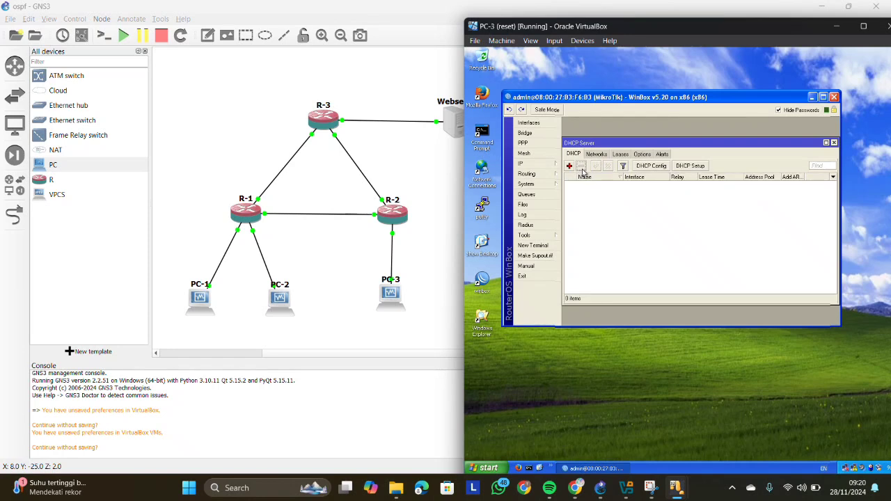
{"action": "left_click", "coordinate": [549, 166]}
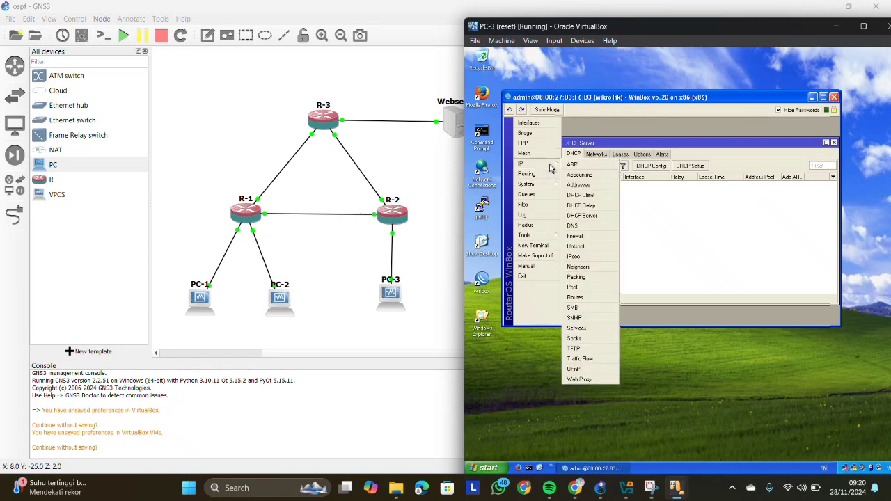
{"action": "left_click", "coordinate": [579, 185]}
{"action": "left_click", "coordinate": [649, 180]}
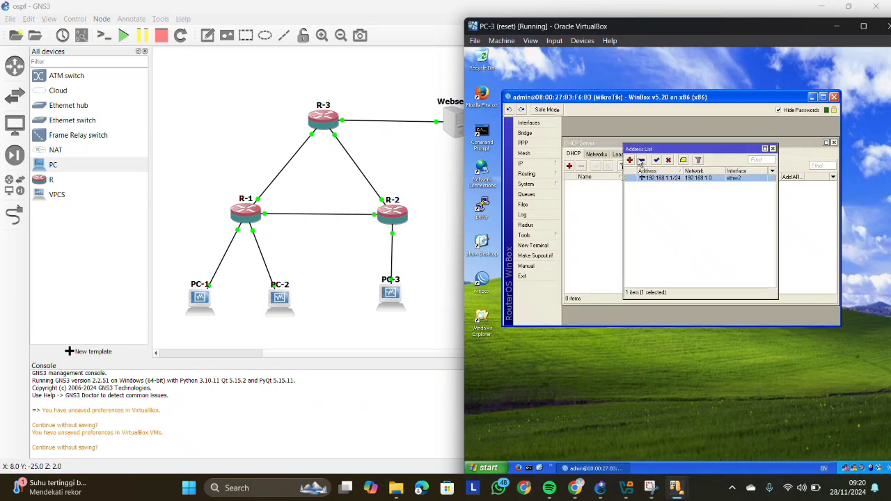
{"action": "left_click", "coordinate": [641, 160]}
{"action": "left_click", "coordinate": [603, 201]}
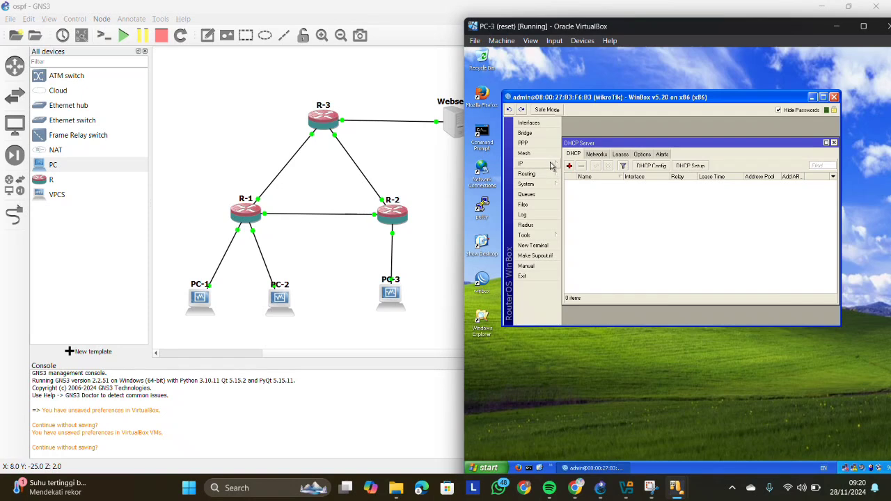
{"action": "left_click", "coordinate": [550, 164]}
{"action": "left_click", "coordinate": [578, 185]}
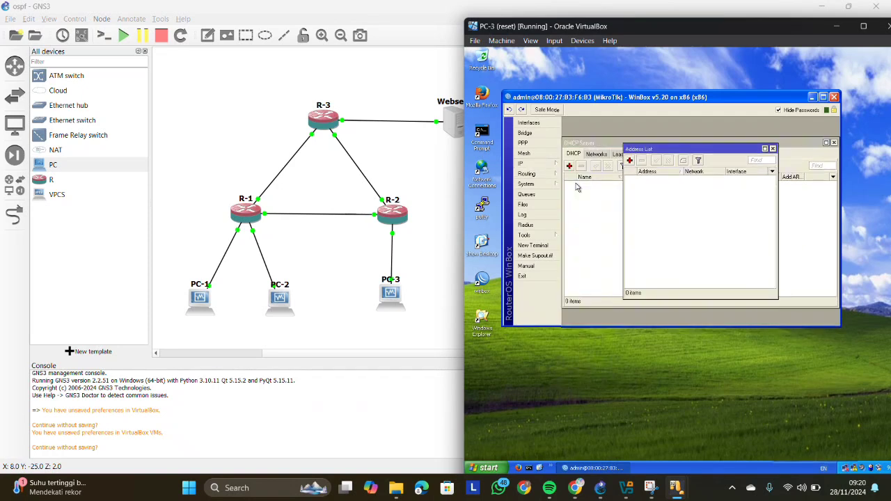
{"action": "left_click", "coordinate": [834, 142]}
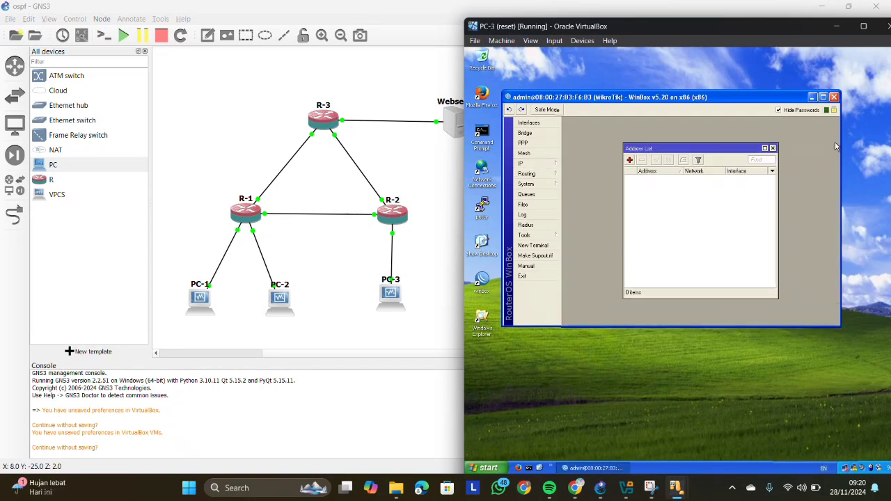
- Add the IP address 12.12.12.2/24 on interface ether1 of R-2
{"action": "left_click", "coordinate": [630, 161]}
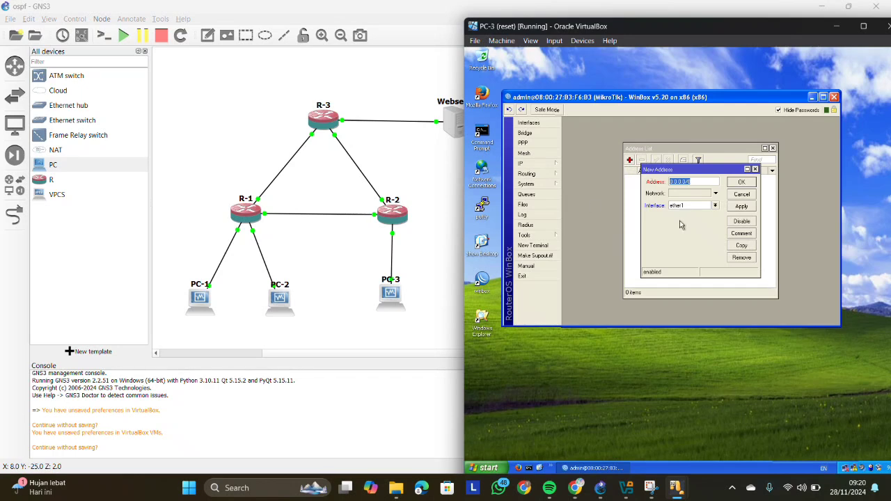
{"action": "key", "text": "BackSpace"}
{"action": "type", "text": "12.12.12.2/24"}
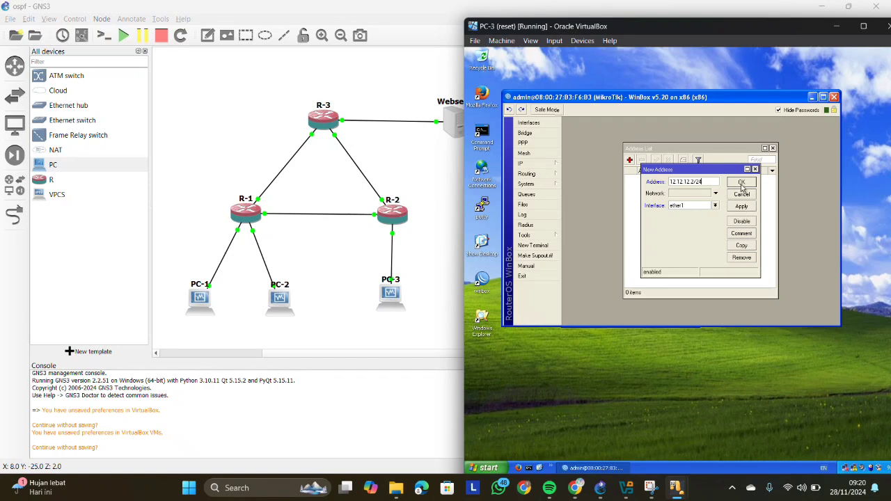
{"action": "left_click", "coordinate": [700, 207]}
{"action": "left_click", "coordinate": [700, 207]}
{"action": "left_click", "coordinate": [738, 207]}
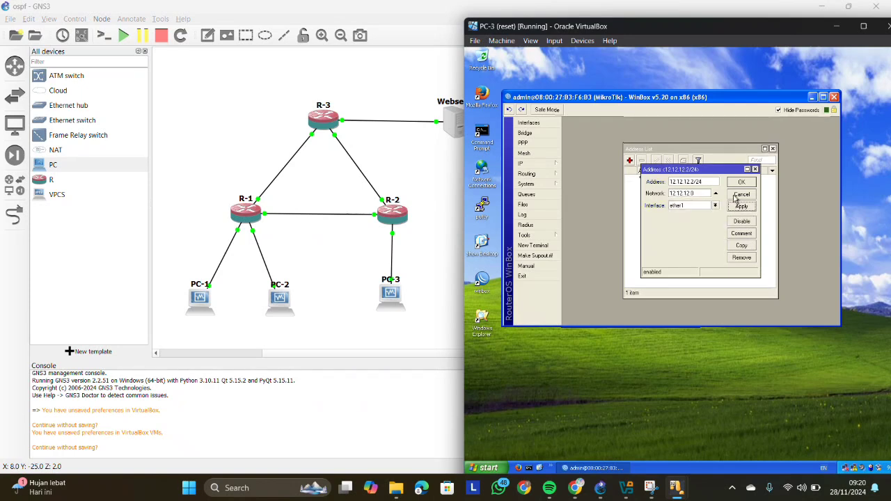
{"action": "left_click", "coordinate": [739, 182]}
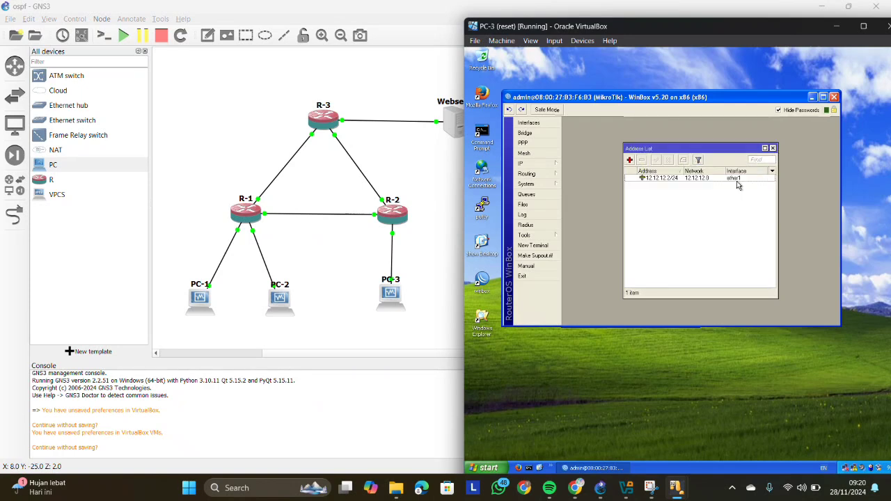
- Add the IP address 23.23.23.2/24 on interface ether2 of R-2
{"action": "left_click", "coordinate": [629, 161]}
{"action": "type", "text": "23.23.23.2/24"}
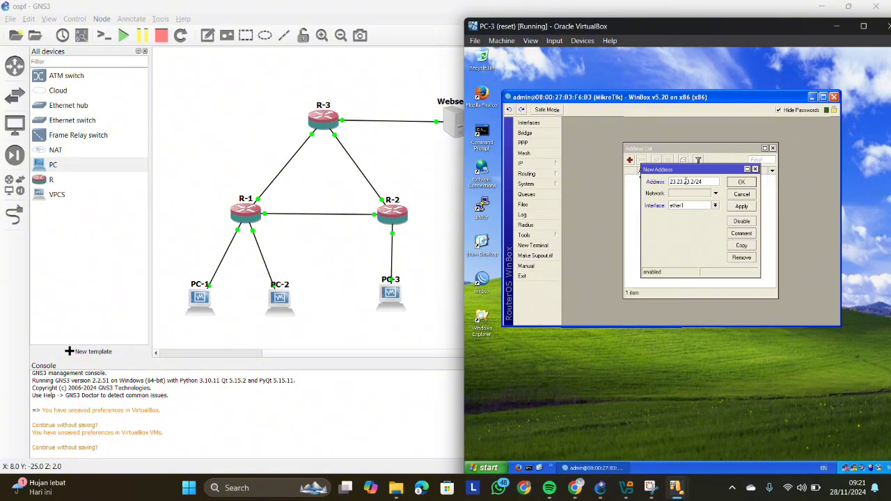
{"action": "left_click", "coordinate": [715, 206]}
{"action": "left_click", "coordinate": [700, 221]}
{"action": "left_click", "coordinate": [715, 206]}
{"action": "left_click", "coordinate": [687, 223]}
{"action": "left_click", "coordinate": [739, 208]}
{"action": "left_click", "coordinate": [741, 184]}
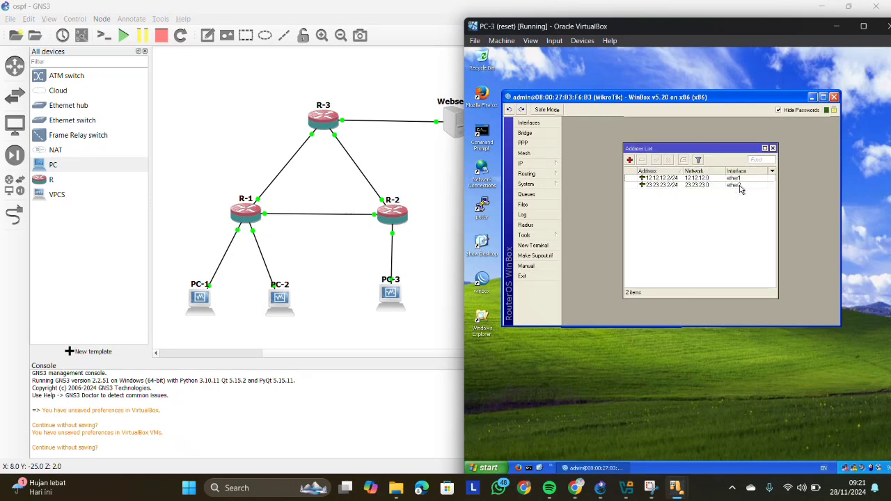
- Add the IP address 192.168.1.254/25 on interface ether3 of R-2
{"action": "left_click", "coordinate": [629, 159]}
{"action": "type", "text": "192.168.1"}
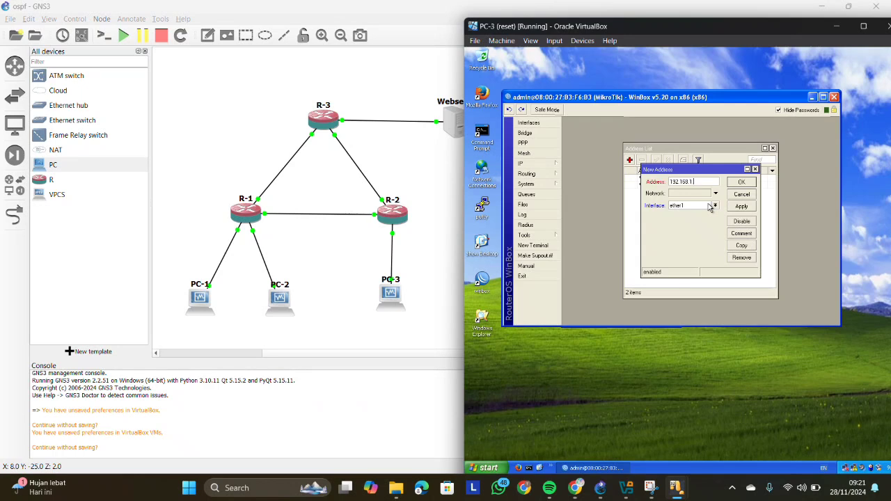
{"action": "type", "text": ".254/25"}
{"action": "left_click", "coordinate": [709, 206]}
{"action": "left_click", "coordinate": [708, 206]}
{"action": "left_click", "coordinate": [708, 206]}
{"action": "left_click", "coordinate": [704, 225]}
{"action": "left_click", "coordinate": [741, 206]}
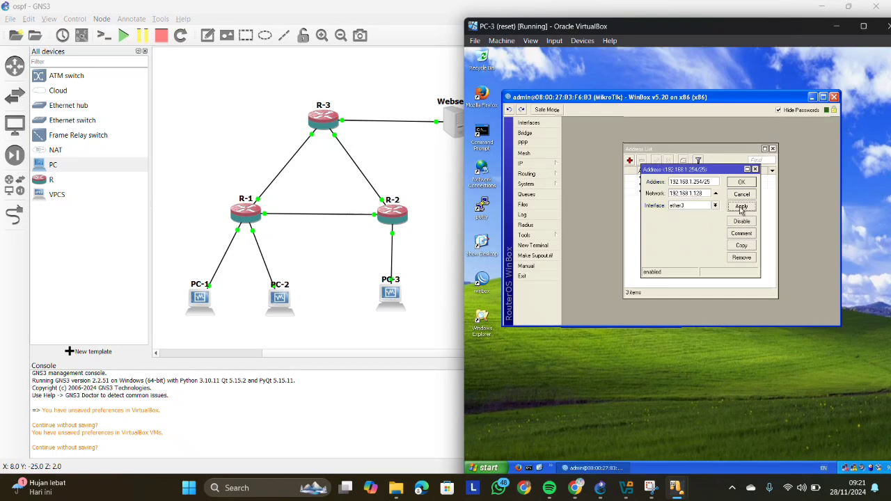
{"action": "left_click", "coordinate": [741, 182]}
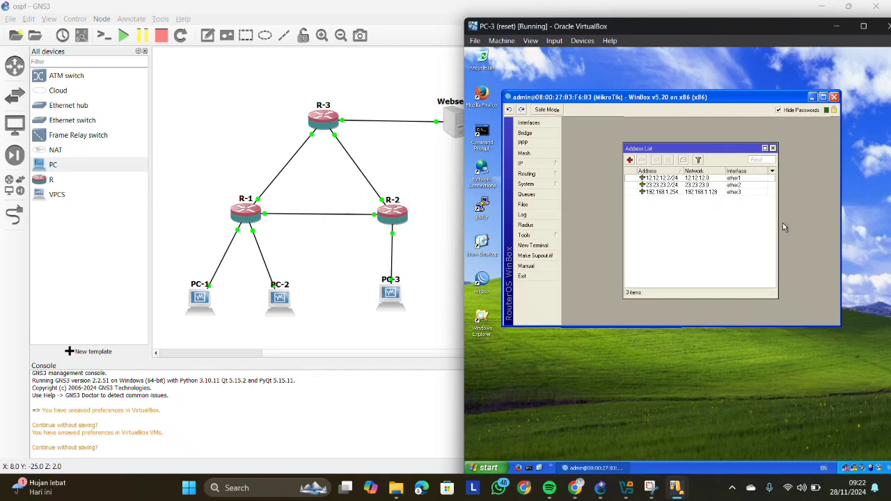
- Minimize PC-3's window and bring up the Webserver virtual machine window beside the topology
{"action": "left_click", "coordinate": [837, 28]}
{"action": "mouse_move", "coordinate": [674, 487]}
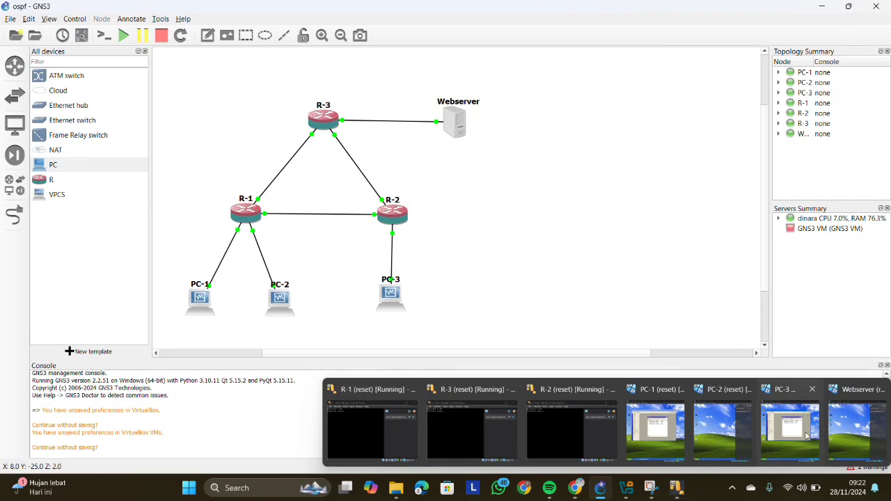
{"action": "left_click", "coordinate": [856, 426]}
{"action": "left_click_drag", "start_coordinate": [299, 16], "coordinate": [756, 12]}
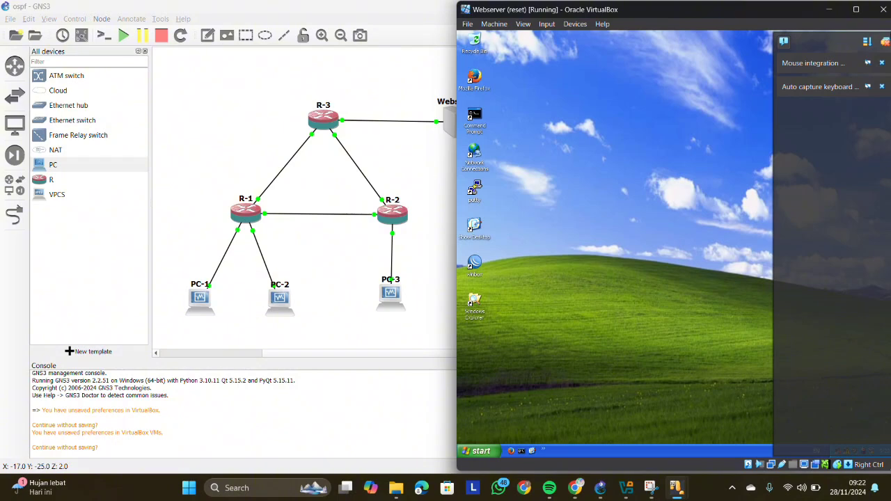
- Open WinBox on the Webserver and connect to the discovered MikroTik router R-3
{"action": "double_click", "coordinate": [478, 261]}
{"action": "left_click", "coordinate": [705, 101]}
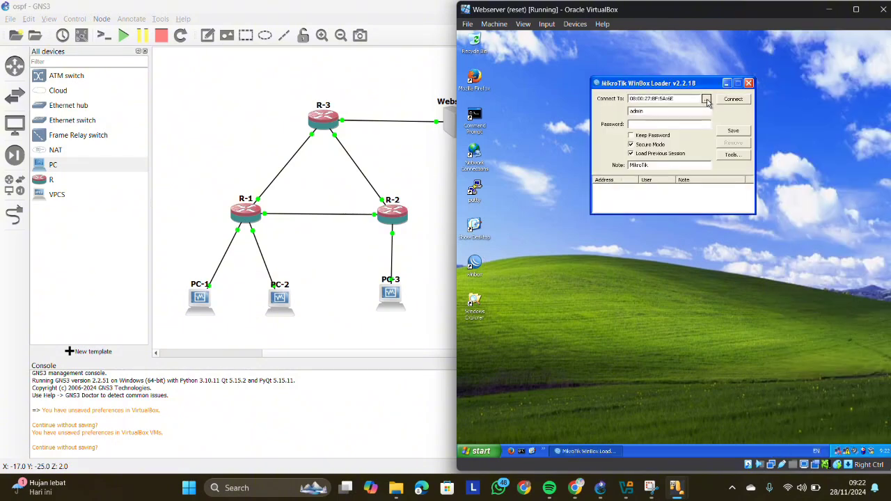
{"action": "left_click", "coordinate": [669, 121]}
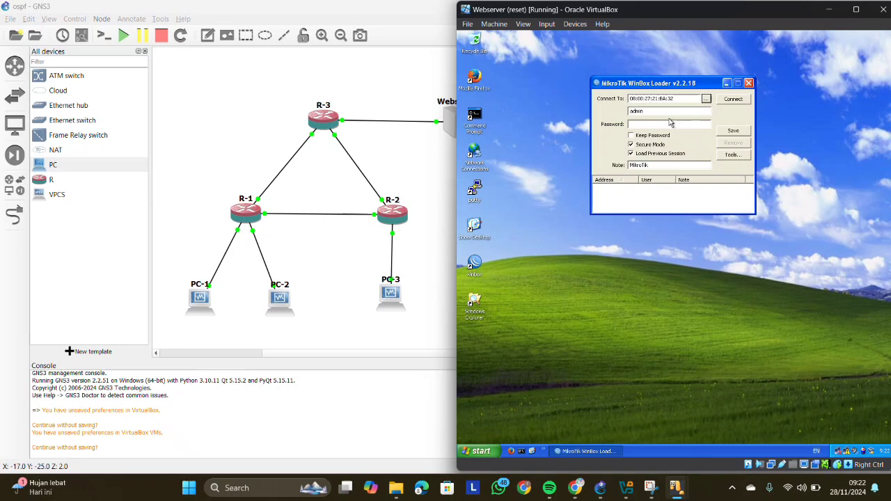
{"action": "left_click", "coordinate": [732, 99]}
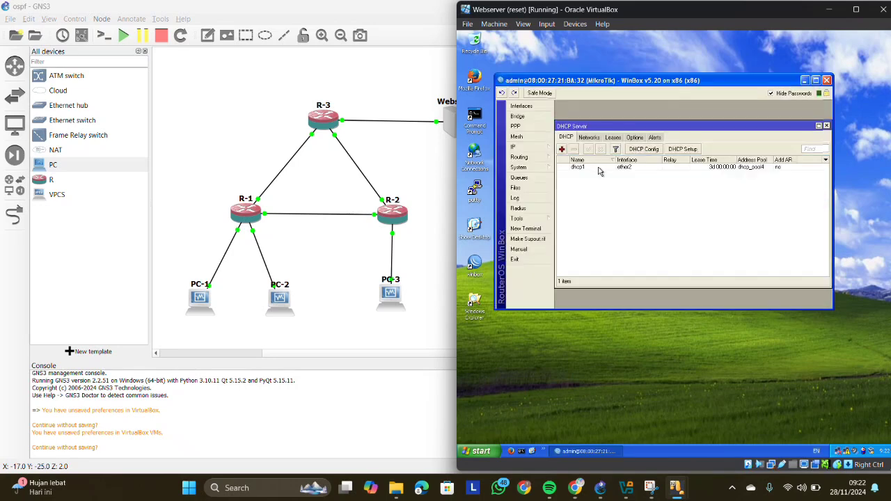
- Remove the dhcp1 DHCP server and the existing addresses on ether1 and ether2 from R-3
{"action": "left_click", "coordinate": [626, 168]}
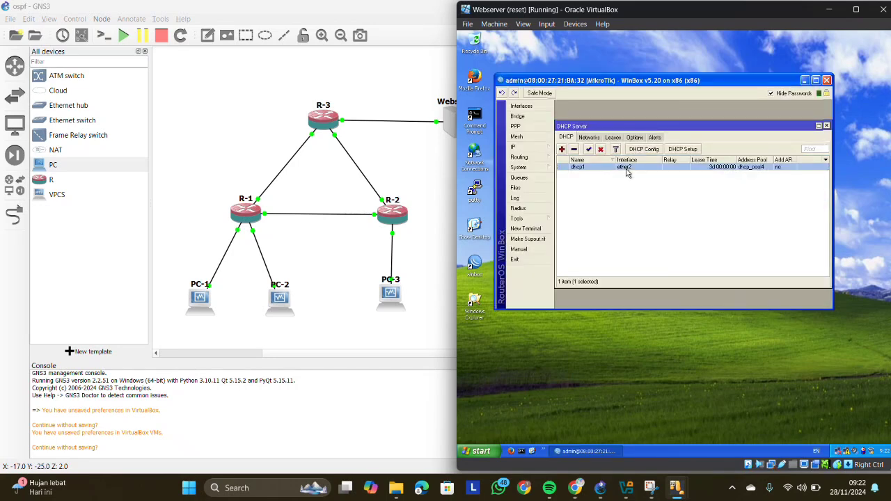
{"action": "left_click", "coordinate": [573, 149]}
{"action": "left_click", "coordinate": [530, 148]}
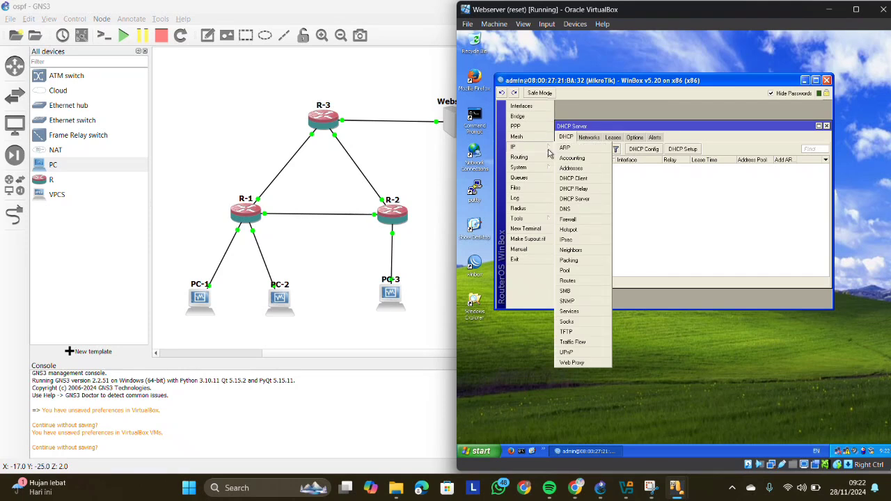
{"action": "left_click", "coordinate": [571, 167]}
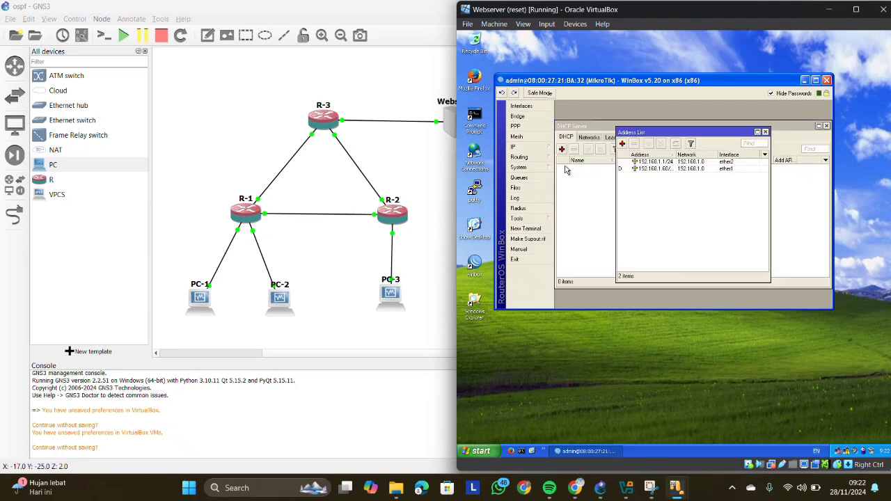
{"action": "left_click", "coordinate": [664, 169]}
{"action": "left_click", "coordinate": [634, 144]}
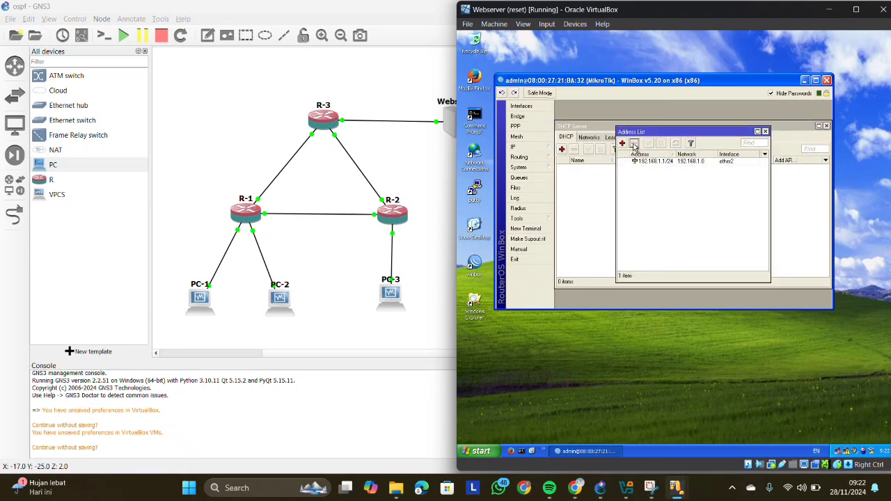
{"action": "left_click", "coordinate": [652, 163]}
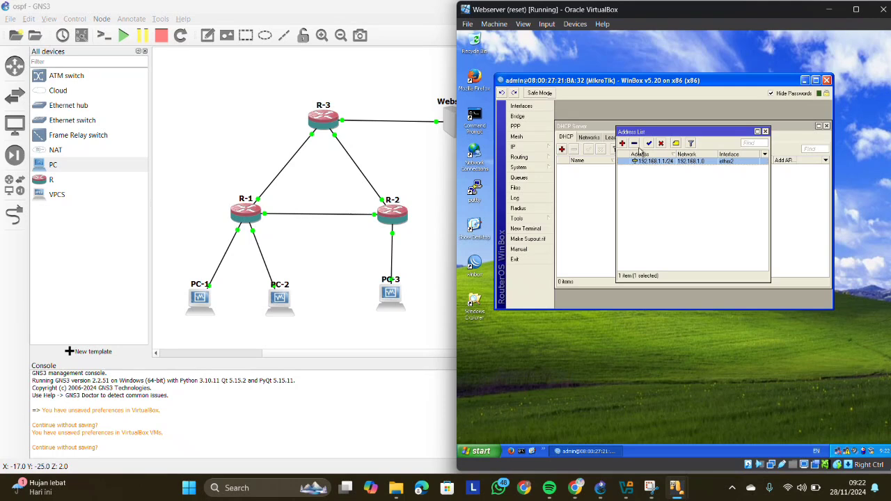
{"action": "left_click", "coordinate": [634, 144]}
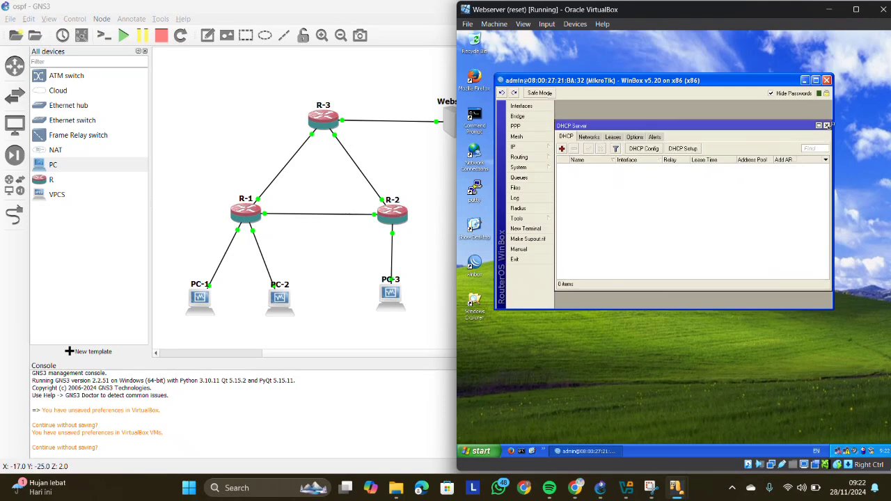
- Recheck R-3's DHCP server list and close it, keeping only the address list open
{"action": "left_click", "coordinate": [826, 126]}
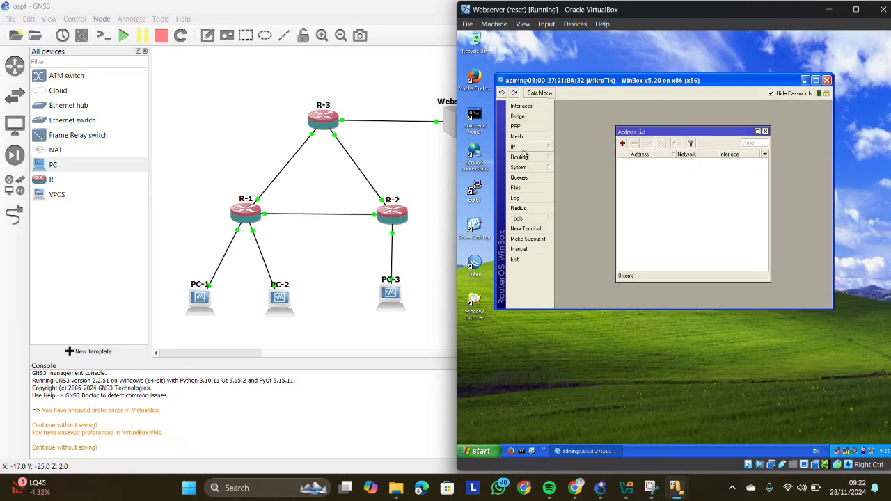
{"action": "left_click", "coordinate": [521, 147]}
{"action": "left_click", "coordinate": [582, 200]}
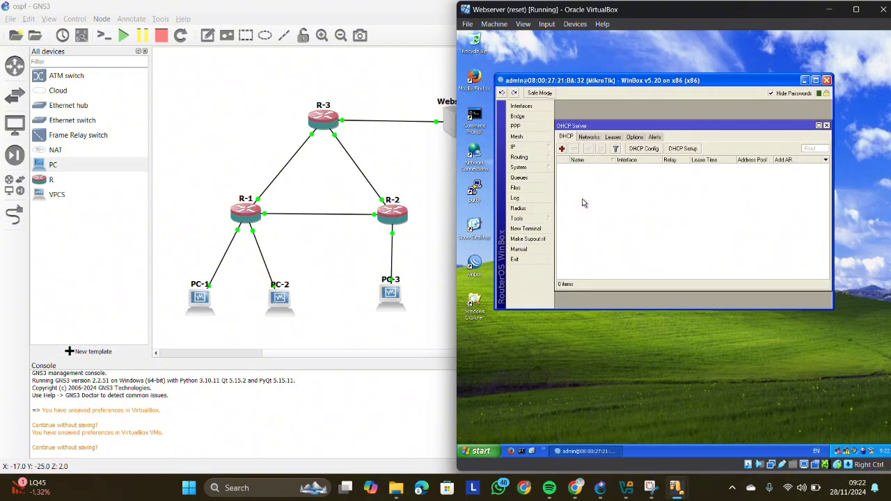
{"action": "left_click", "coordinate": [826, 126]}
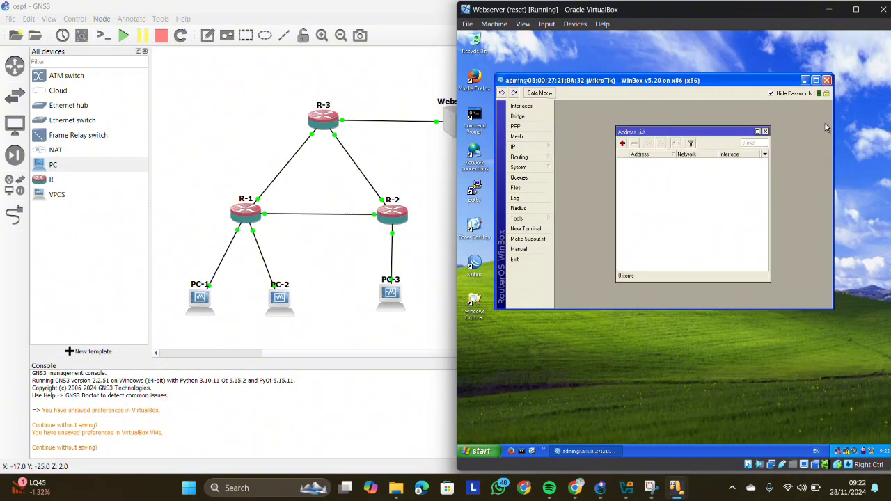
- Add the IP address 13.13.13.3/24 on interface ether1 of R-3
{"action": "left_click", "coordinate": [621, 143]}
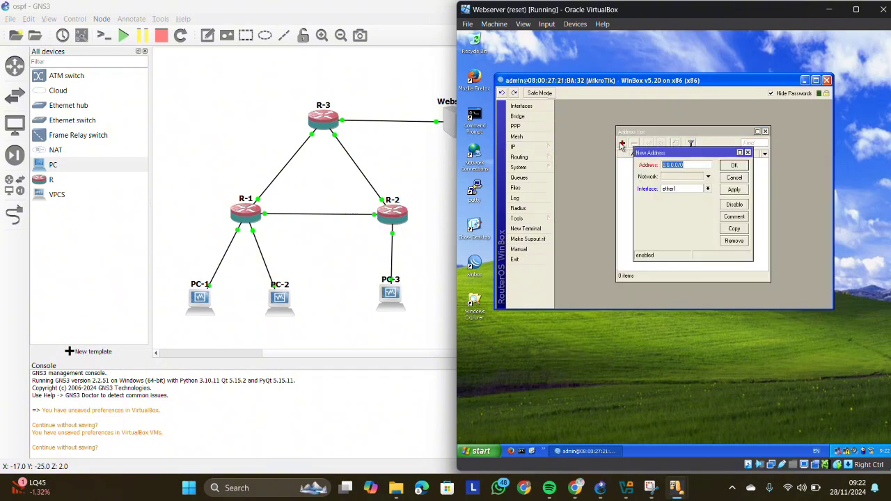
{"action": "type", "text": "13.13"}
{"action": "mouse_move", "coordinate": [646, 8]}
{"action": "left_mouse_down"}
{"action": "mouse_move", "coordinate": [653, 32]}
{"action": "mouse_move", "coordinate": [644, 8]}
{"action": "left_mouse_up"}
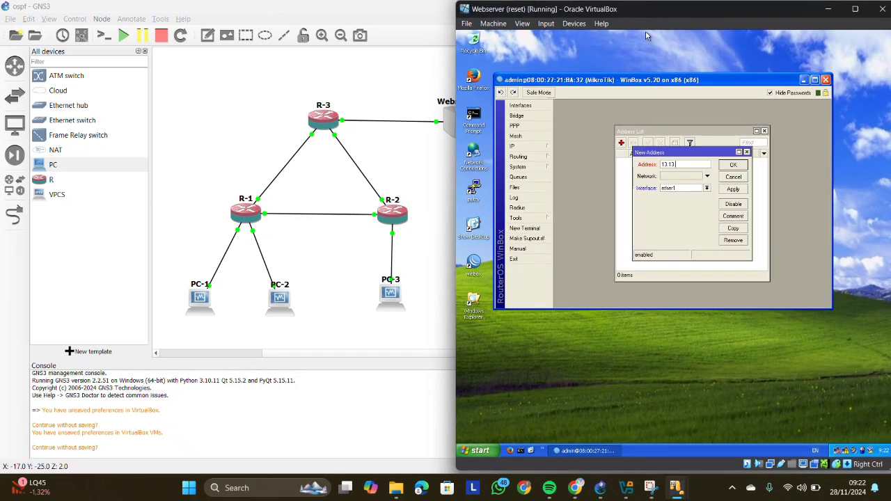
{"action": "type", "text": ".13"}
{"action": "left_click", "coordinate": [733, 189]}
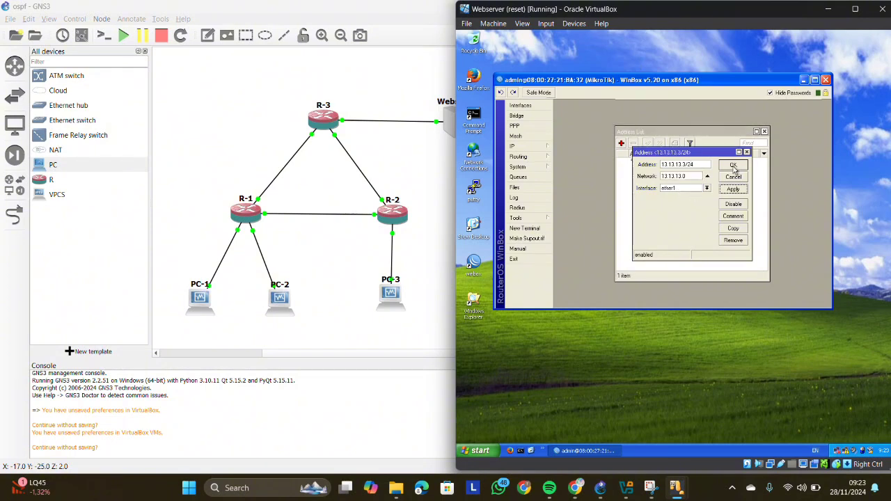
- Add the IP address 23.23.23.3/24 on interface ether2 of R-3
{"action": "left_click", "coordinate": [733, 164]}
{"action": "left_click", "coordinate": [621, 142]}
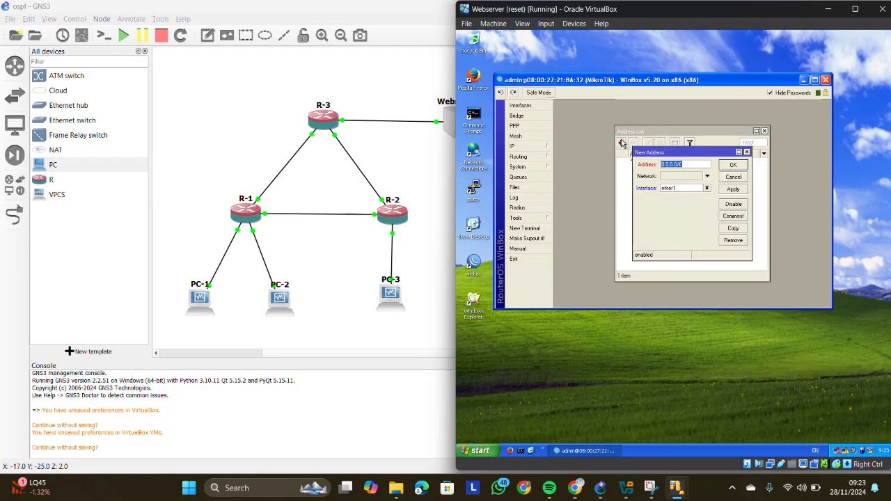
{"action": "type", "text": "23.23.23.3/"}
{"action": "left_click", "coordinate": [686, 189]}
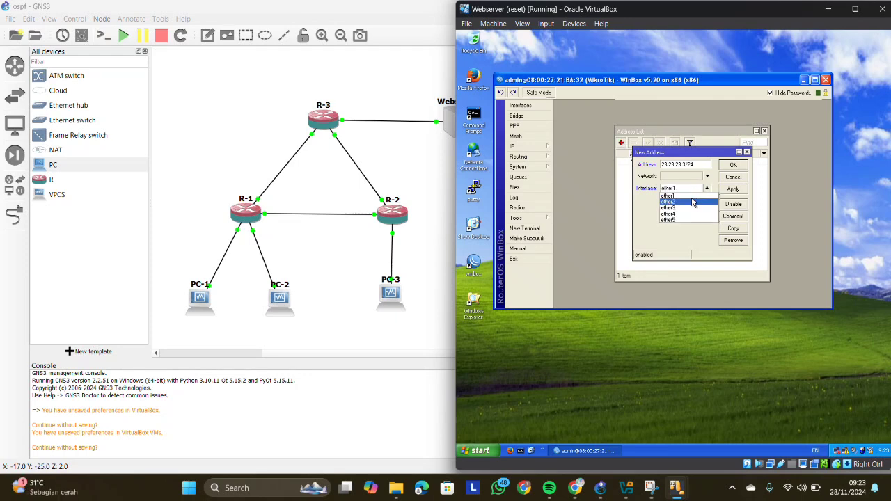
{"action": "left_click", "coordinate": [687, 202]}
{"action": "left_click", "coordinate": [731, 189]}
{"action": "left_click", "coordinate": [732, 165]}
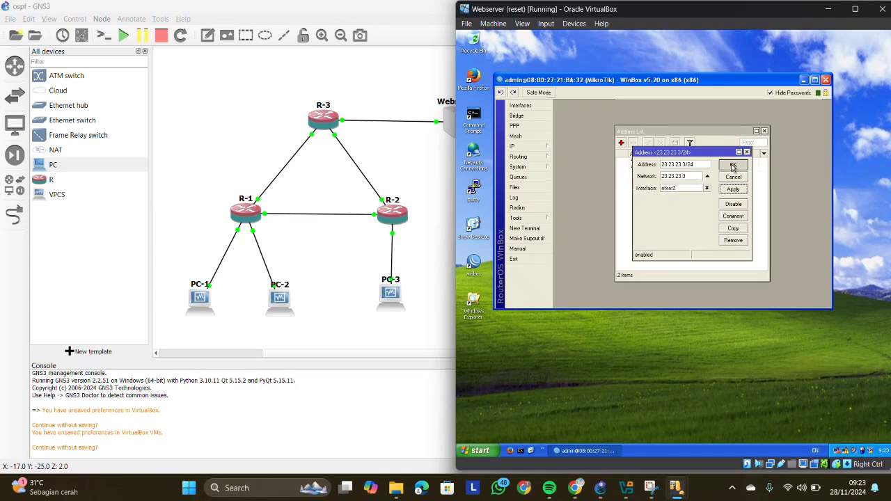
- Add the IP address 43.43.43.3/24 on interface ether3 of R-3
{"action": "left_click", "coordinate": [621, 143]}
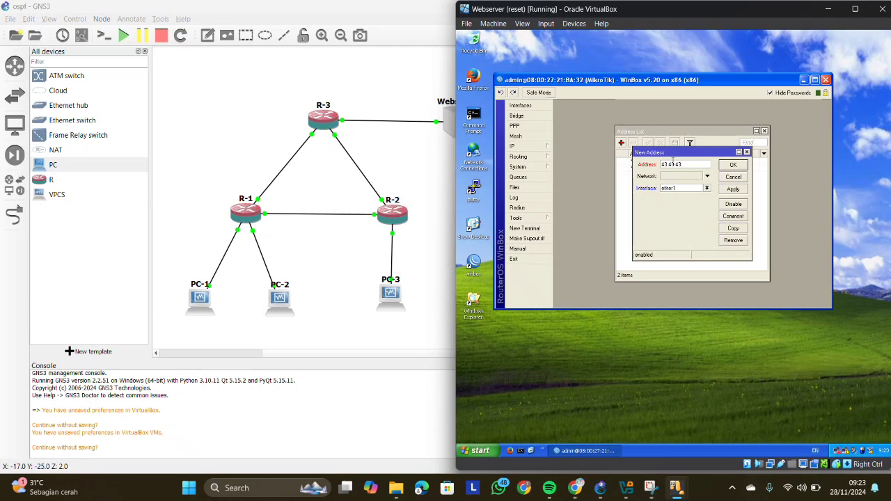
{"action": "type", "text": ".3/24"}
{"action": "left_click", "coordinate": [679, 187]}
{"action": "left_click", "coordinate": [675, 207]}
{"action": "left_click", "coordinate": [732, 189]}
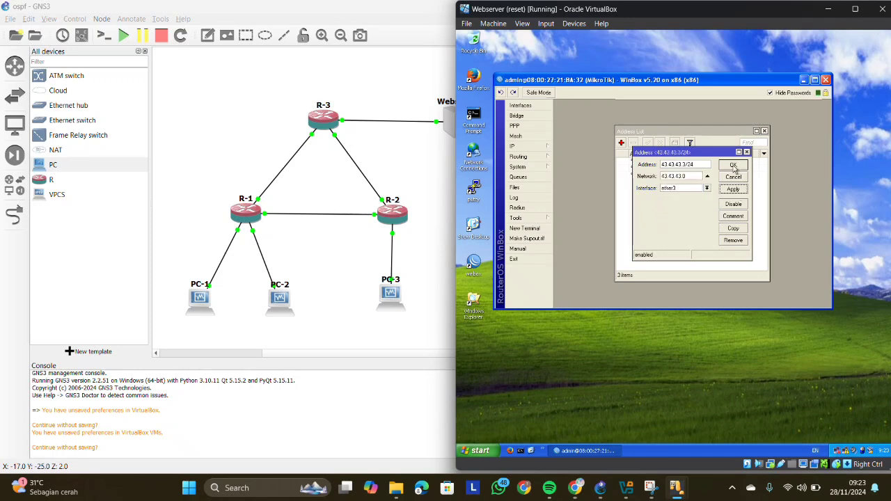
{"action": "left_click", "coordinate": [733, 165]}
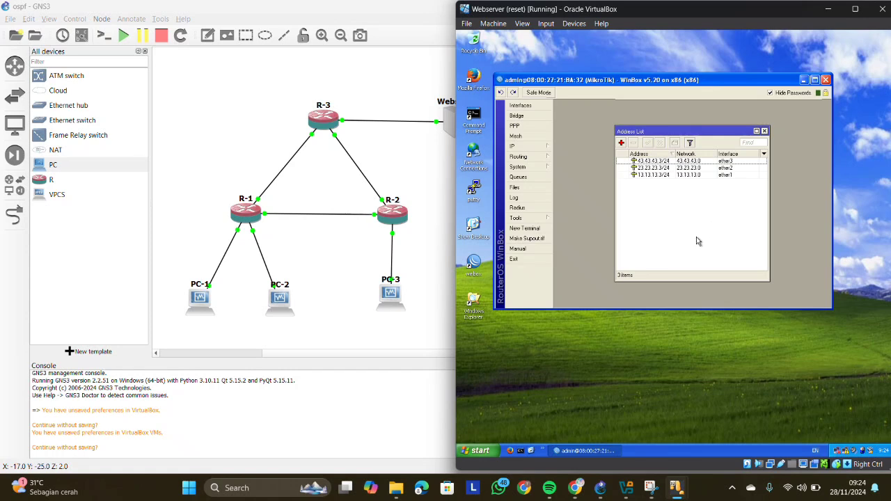
- Switch from the Webserver to the PC-1 virtual machine, place its window beside the topology and minimize WinBox
{"action": "left_click", "coordinate": [828, 9]}
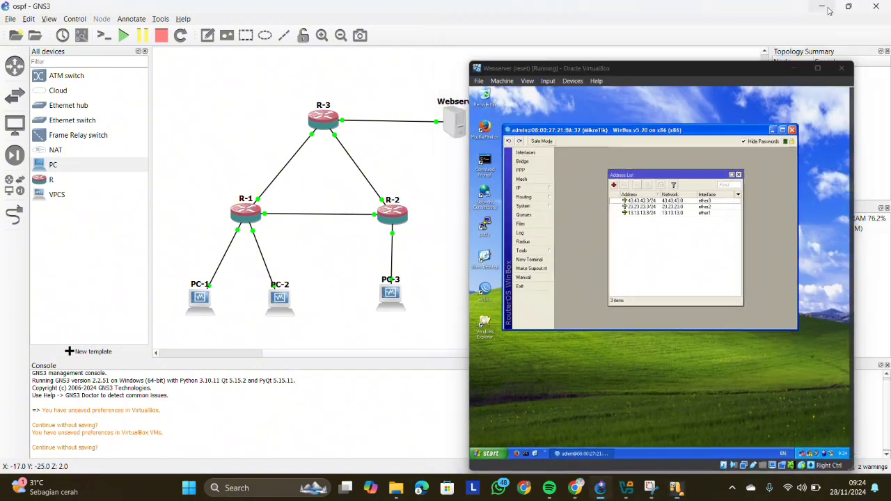
{"action": "mouse_move", "coordinate": [677, 487]}
{"action": "mouse_move", "coordinate": [662, 417]}
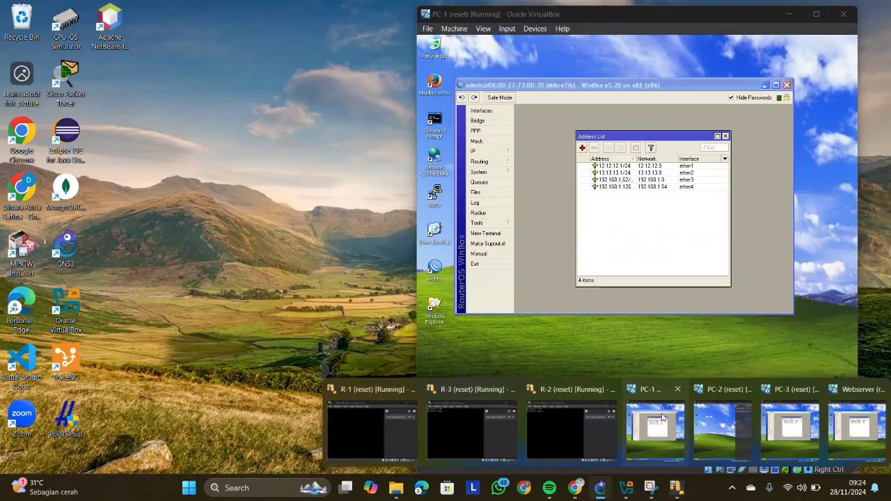
{"action": "left_click", "coordinate": [662, 417]}
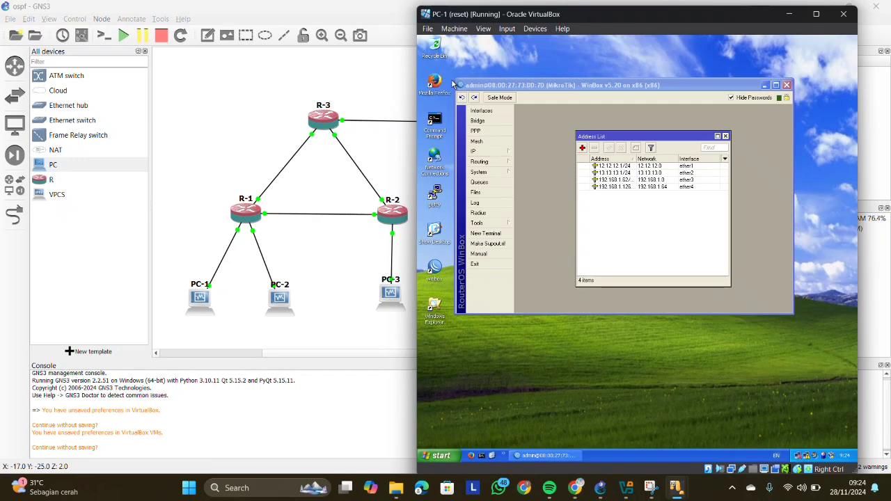
{"action": "left_click_drag", "start_coordinate": [597, 19], "coordinate": [653, 14]}
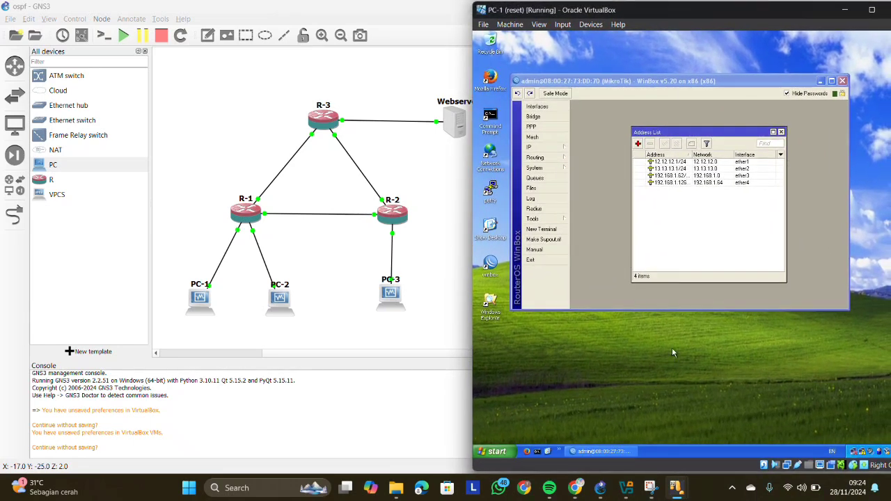
{"action": "left_click", "coordinate": [820, 80]}
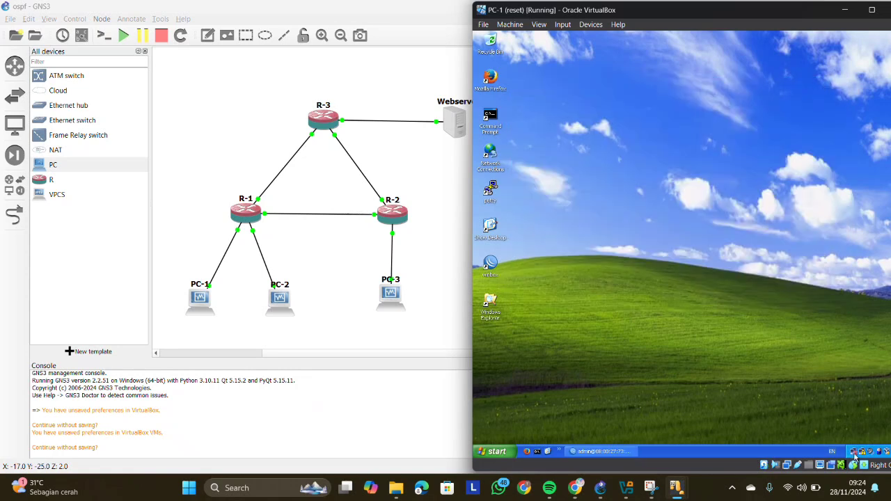
- Open the Internet Protocol (TCP/IP) properties of PC-1's Local Area Connection
{"action": "right_click", "coordinate": [861, 453]}
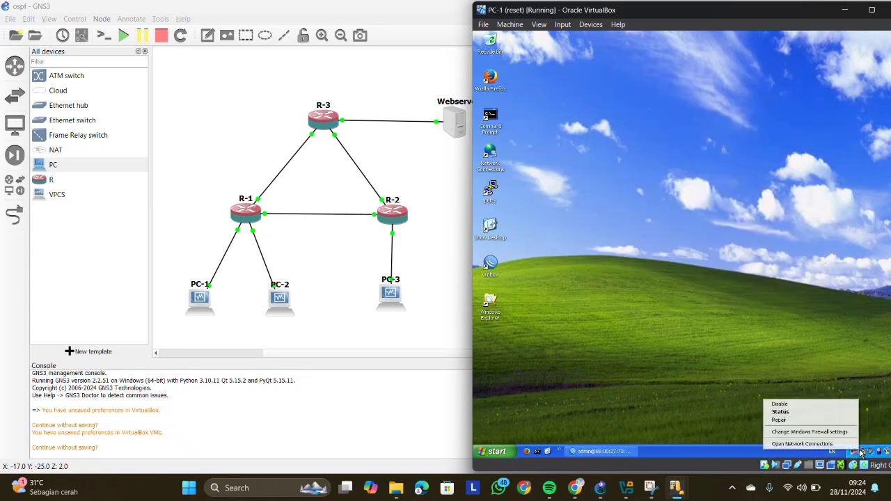
{"action": "left_click", "coordinate": [848, 445]}
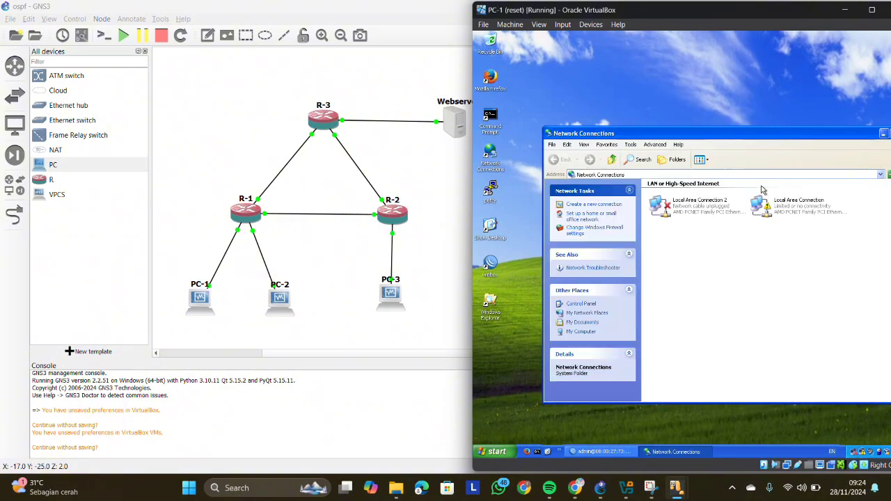
{"action": "right_click", "coordinate": [775, 209]}
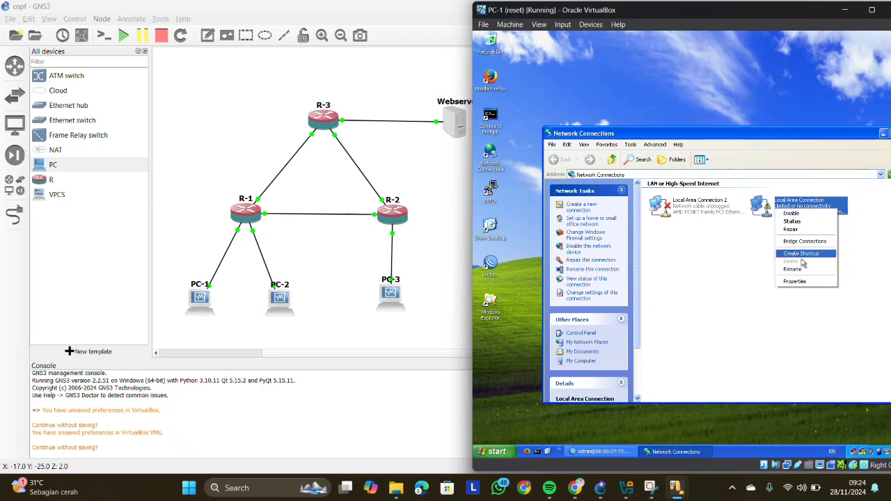
{"action": "left_click", "coordinate": [814, 281]}
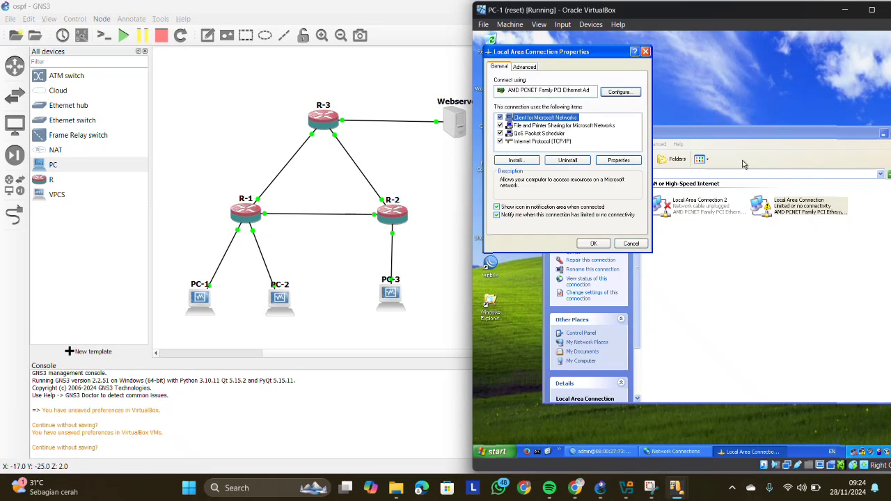
{"action": "left_click", "coordinate": [539, 142]}
{"action": "left_click", "coordinate": [609, 161]}
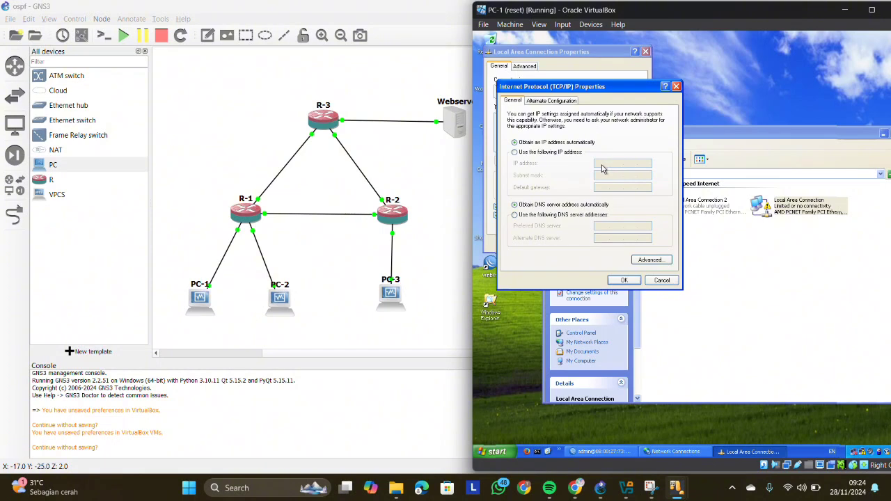
- Give PC-1 the static IP address 192.168.1.1 with subnet mask 255.255.255.192 and default gateway 192.168.1.62
{"action": "left_click", "coordinate": [515, 152]}
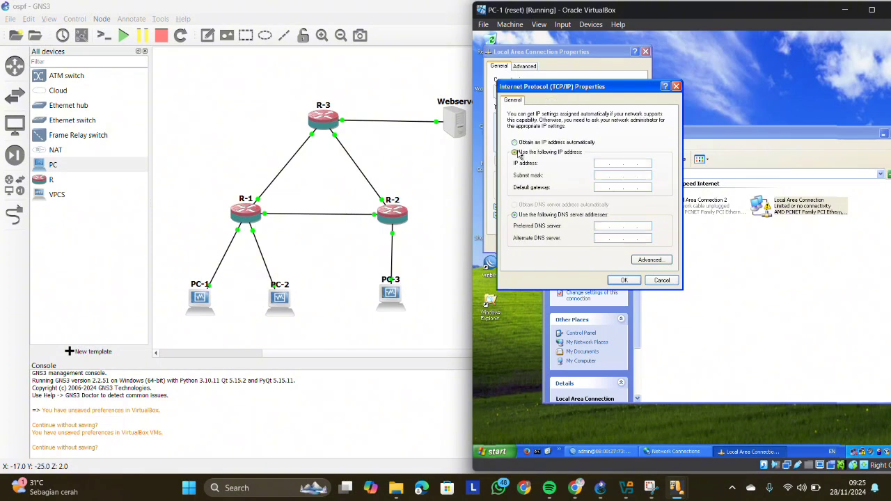
{"action": "type", "text": "192 . 168 . 1 . 1"}
{"action": "left_click", "coordinate": [600, 175]}
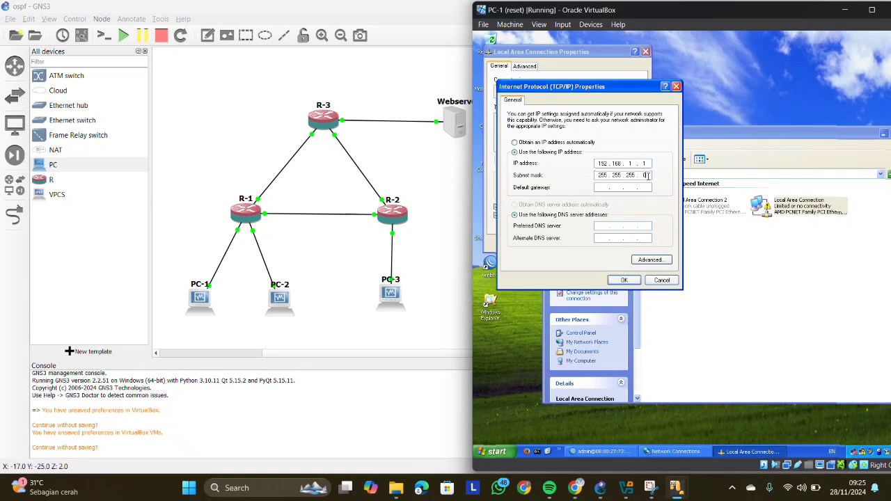
{"action": "type", "text": "192"}
{"action": "type", "text": "192 . 1"}
{"action": "type", "text": "68 . 1 . 62"}
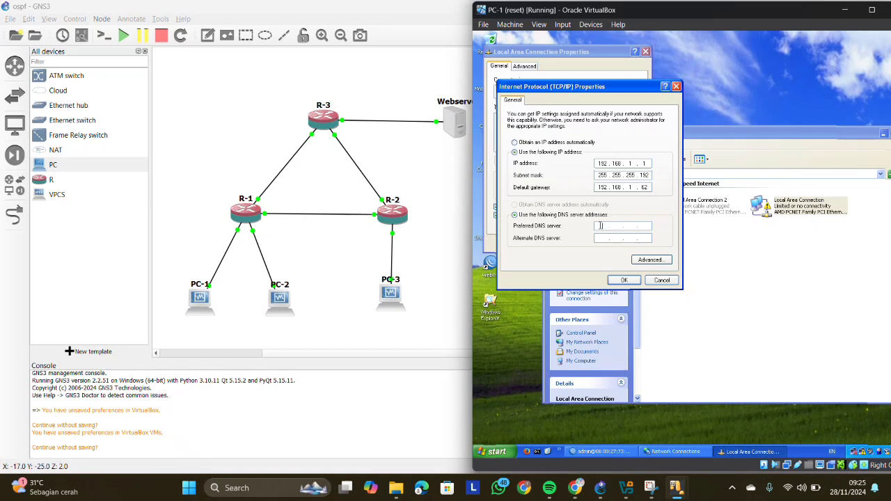
{"action": "left_click", "coordinate": [623, 280]}
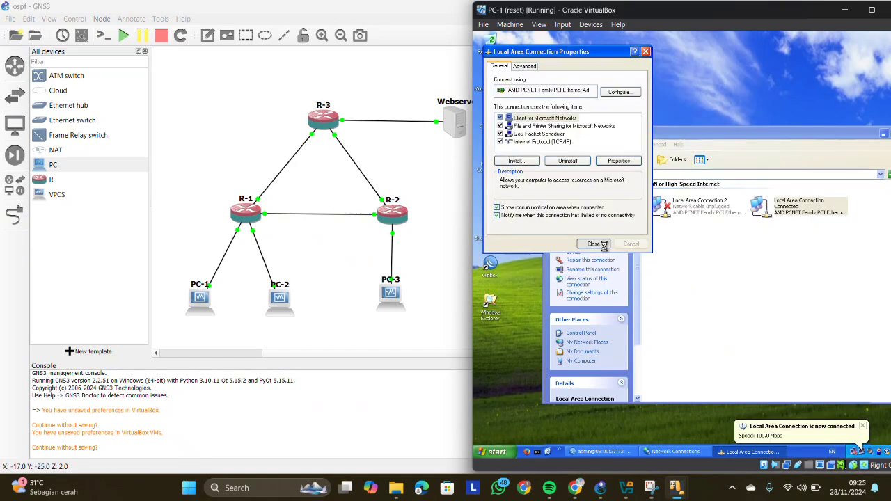
{"action": "left_click", "coordinate": [594, 243]}
- Switch to the PC-2 virtual machine, minimize PC-1, place PC-2's window beside the topology and dismiss its VirtualBox notifications
{"action": "mouse_move", "coordinate": [675, 487]}
{"action": "left_click", "coordinate": [717, 449]}
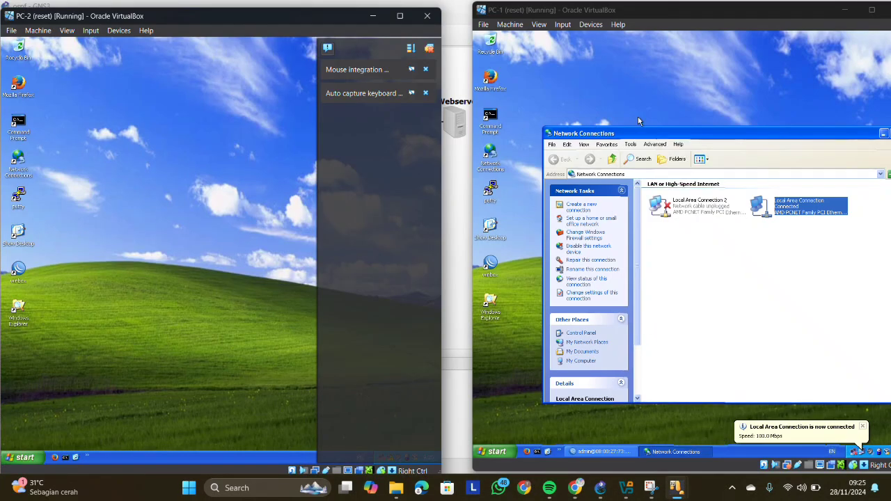
{"action": "left_click", "coordinate": [622, 82]}
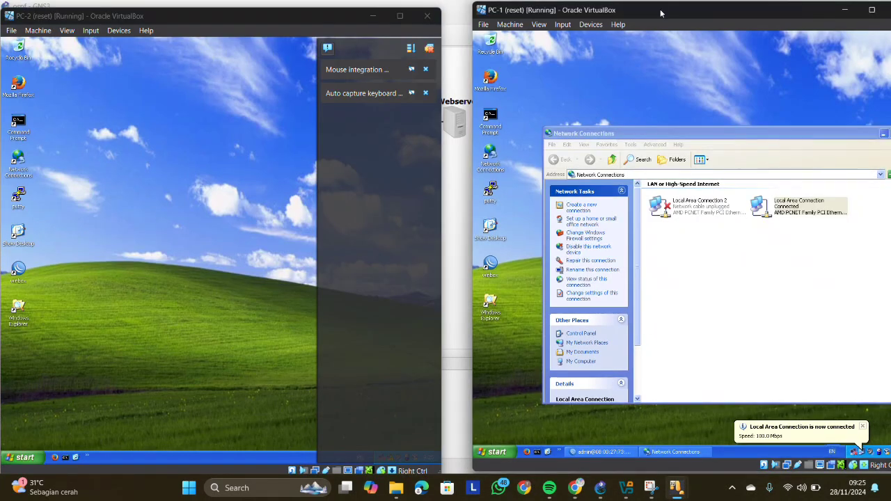
{"action": "left_click_drag", "start_coordinate": [190, 21], "coordinate": [505, 36]}
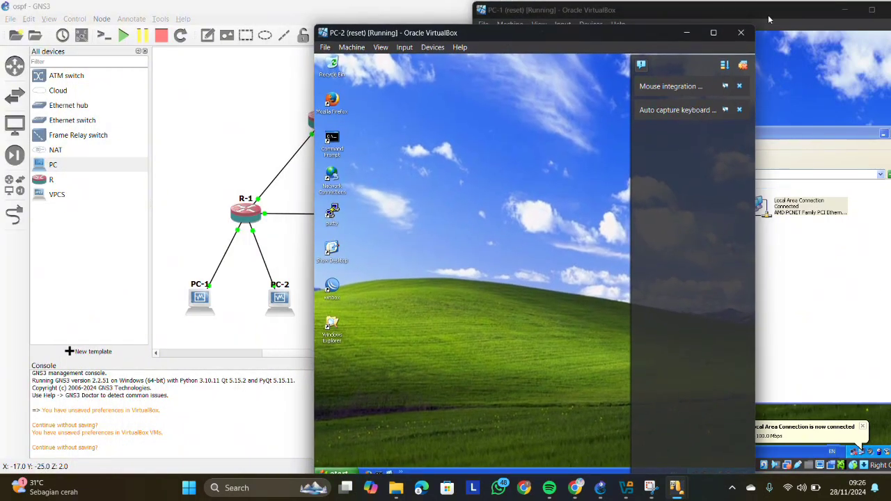
{"action": "left_click", "coordinate": [842, 17]}
{"action": "left_click", "coordinate": [843, 11]}
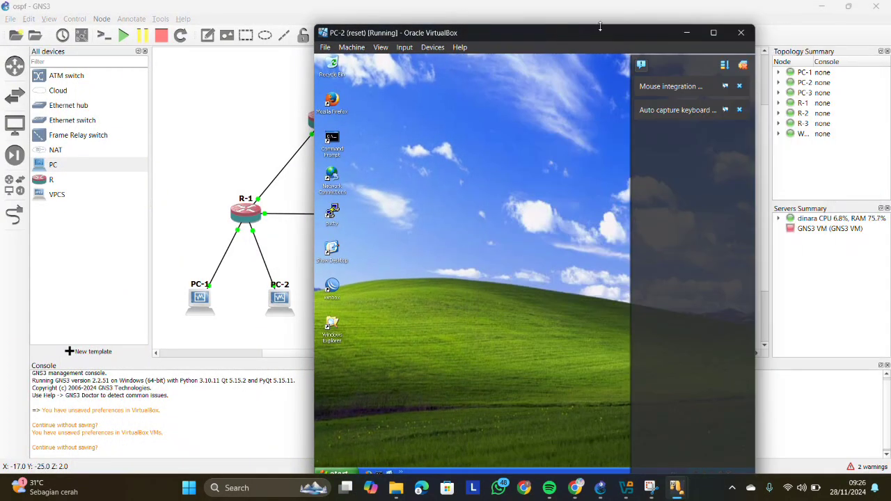
{"action": "left_click_drag", "start_coordinate": [595, 14], "coordinate": [773, 16]}
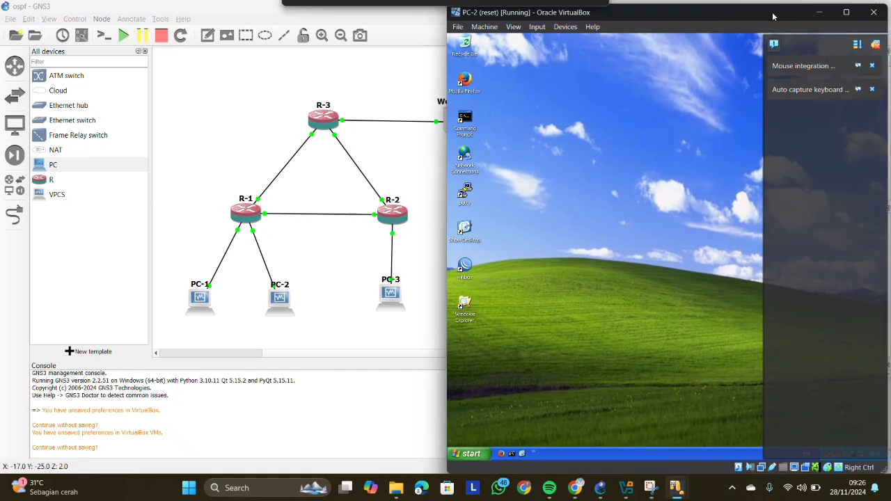
{"action": "left_click", "coordinate": [876, 44]}
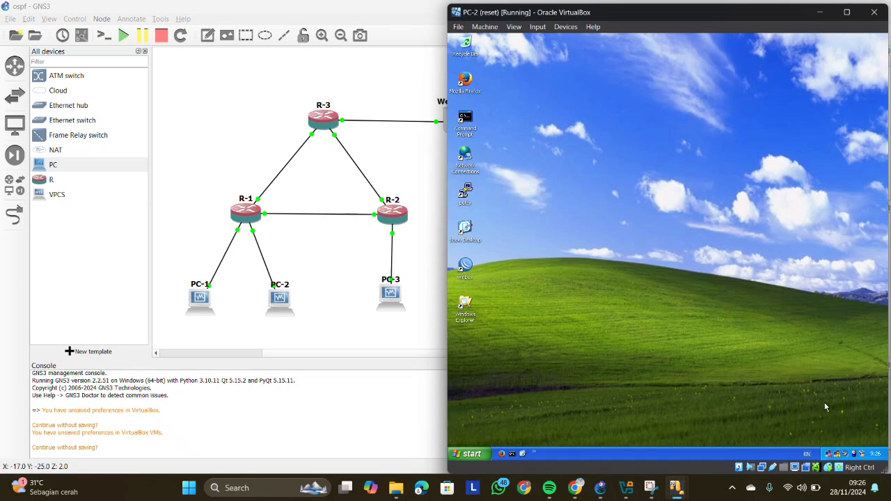
- Open the Internet Protocol (TCP/IP) properties of PC-2's Local Area Connection
{"action": "right_click", "coordinate": [838, 454]}
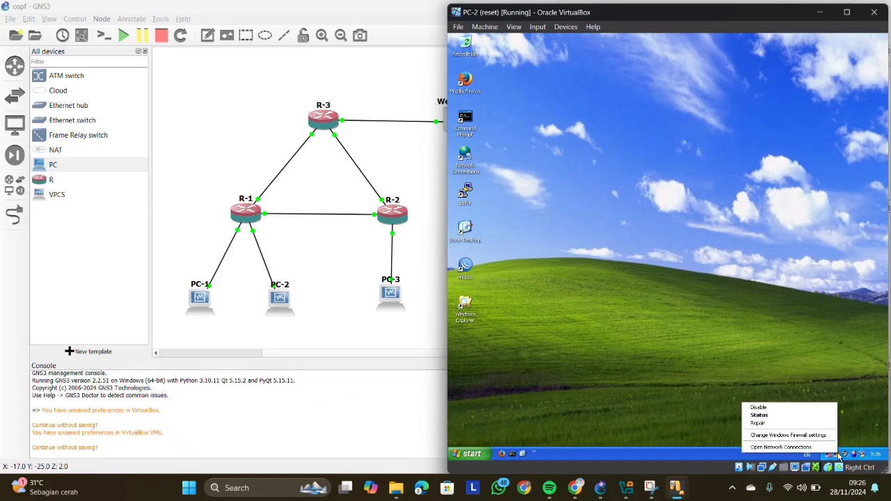
{"action": "left_click", "coordinate": [821, 448]}
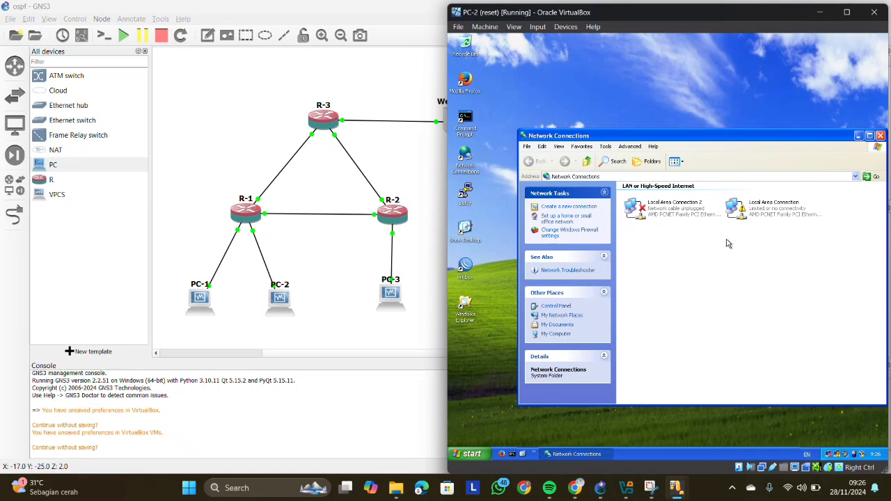
{"action": "right_click", "coordinate": [739, 209]}
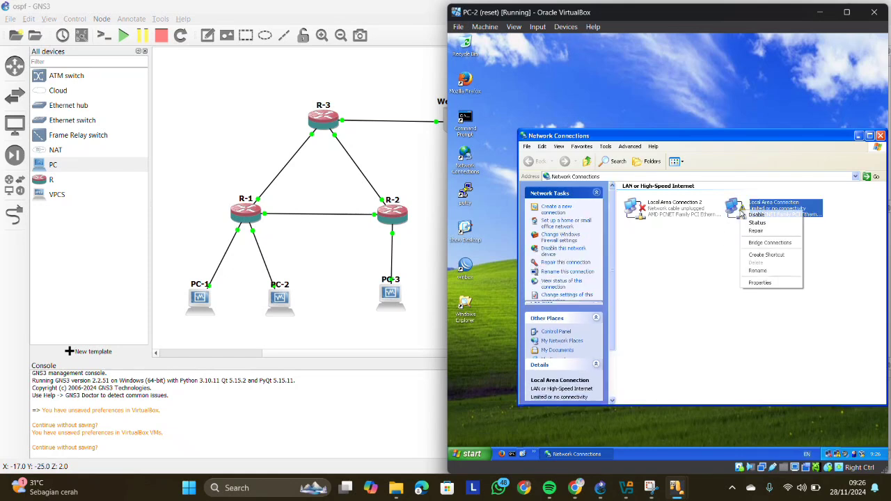
{"action": "left_click", "coordinate": [760, 283]}
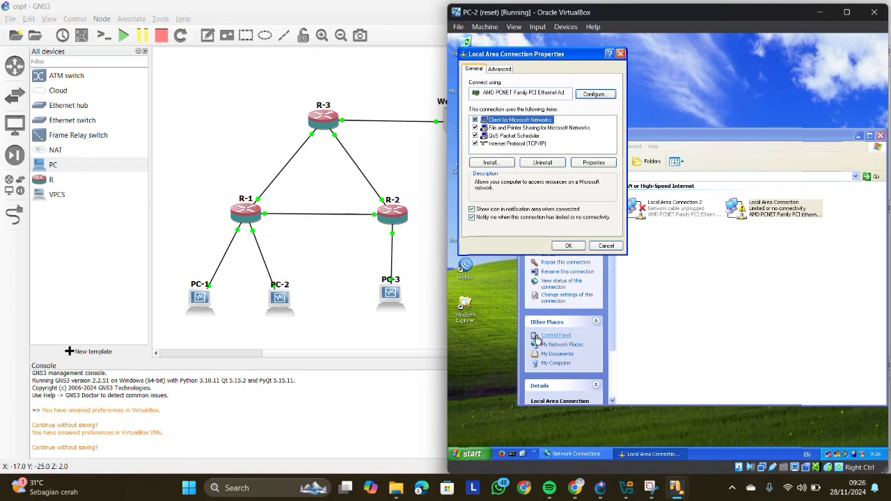
{"action": "left_click", "coordinate": [516, 144]}
{"action": "left_click", "coordinate": [594, 162]}
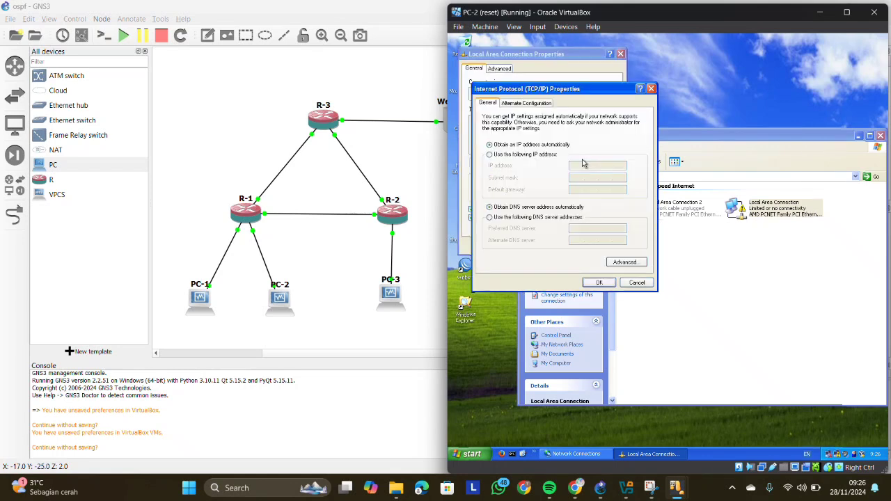
- Give PC-2 the static IP address 192.168.1.65 with subnet mask 255.255.255.192 and default gateway 192.168.1.126
{"action": "left_click", "coordinate": [508, 155]}
{"action": "type", "text": "192 . 168 . "}
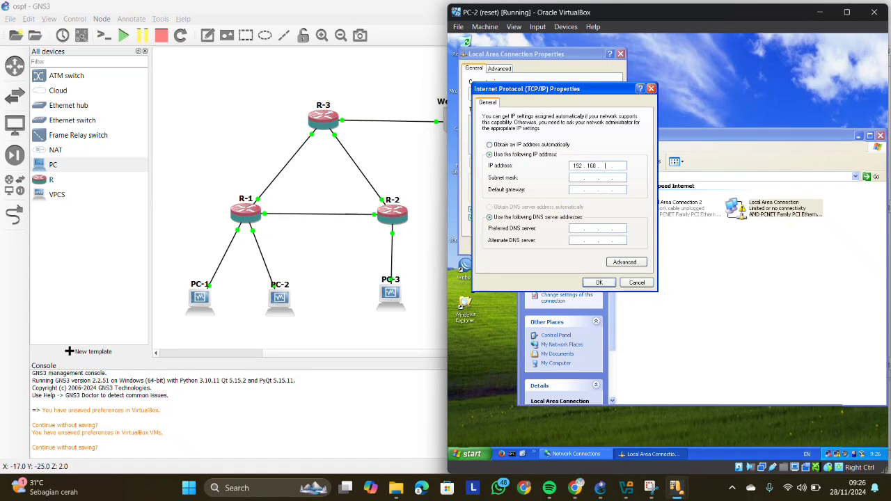
{"action": "type", "text": "1 . 65"}
{"action": "left_click", "coordinate": [618, 178]}
{"action": "type", "text": "192"}
{"action": "left_click", "coordinate": [578, 189]}
{"action": "type", "text": "192 . 168 . 1 . 12"}
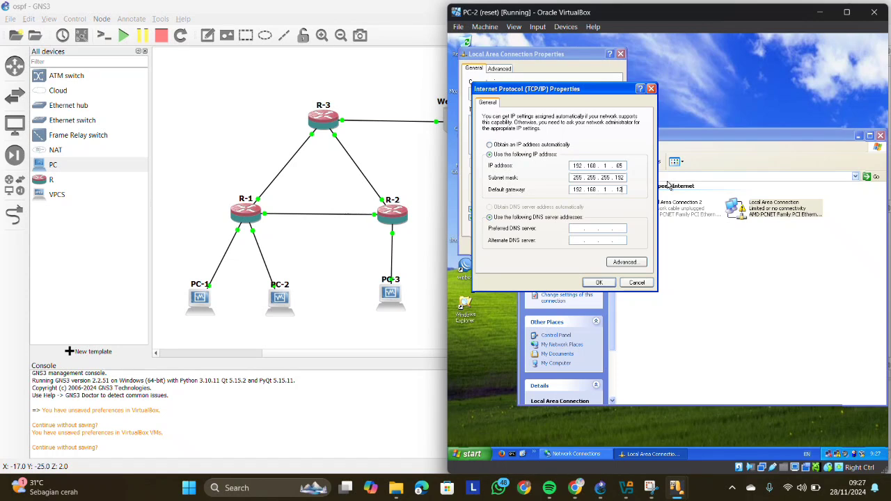
{"action": "type", "text": "6"}
{"action": "left_click", "coordinate": [600, 283]}
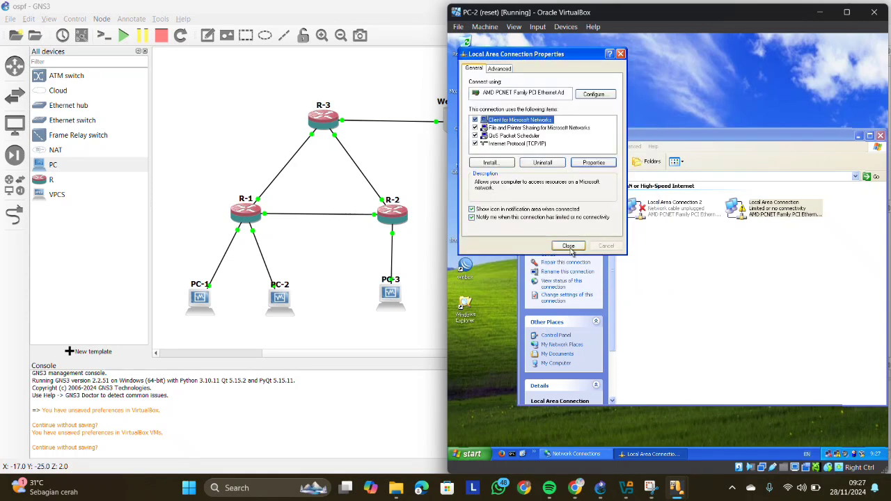
{"action": "left_click", "coordinate": [569, 247]}
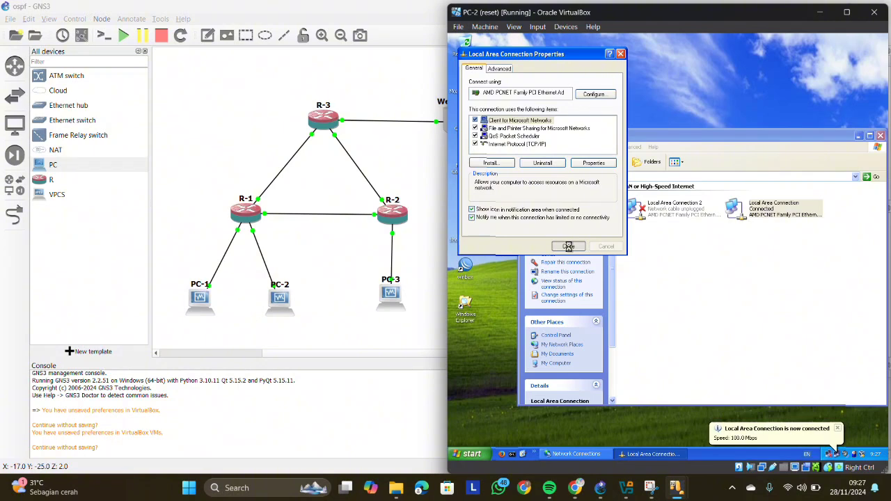
- Minimize PC-2, switch to the PC-3 virtual machine and bring up its Network Connections with WinBox minimized
{"action": "left_click", "coordinate": [821, 14]}
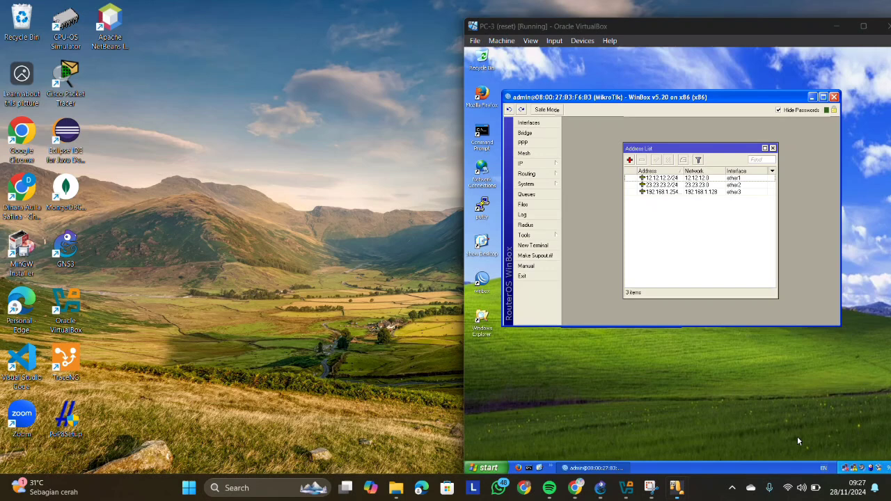
{"action": "left_click", "coordinate": [796, 436]}
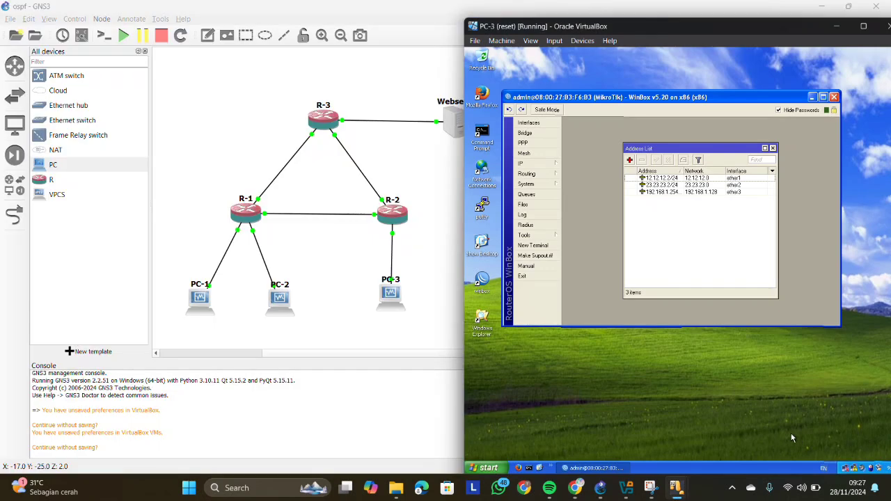
{"action": "left_click", "coordinate": [811, 98]}
{"action": "right_click", "coordinate": [856, 472]}
{"action": "left_click", "coordinate": [835, 464]}
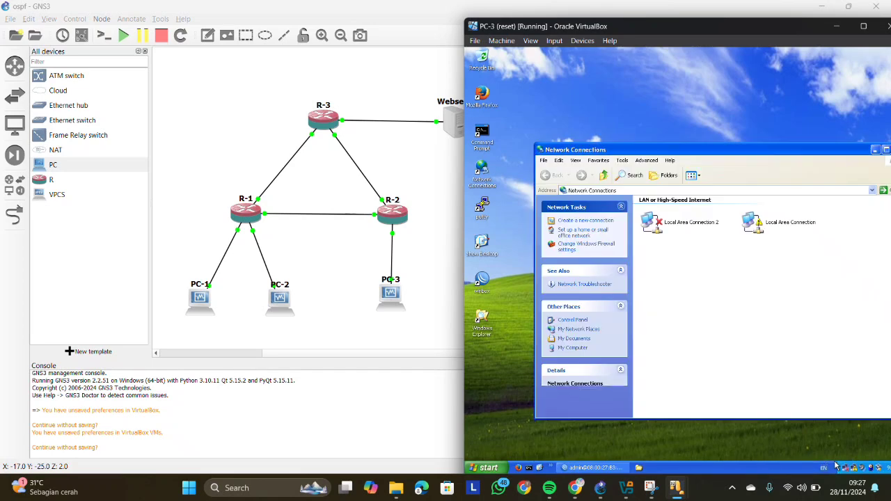
- Open the Internet Protocol (TCP/IP) properties of PC-3's Local Area Connection
{"action": "left_click", "coordinate": [753, 224]}
{"action": "right_click", "coordinate": [757, 229]}
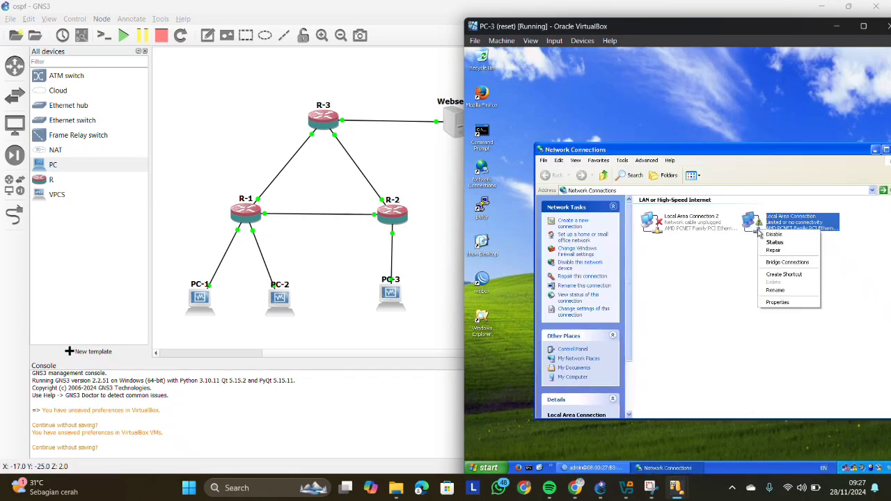
{"action": "left_click", "coordinate": [783, 302]}
{"action": "left_click", "coordinate": [549, 158]}
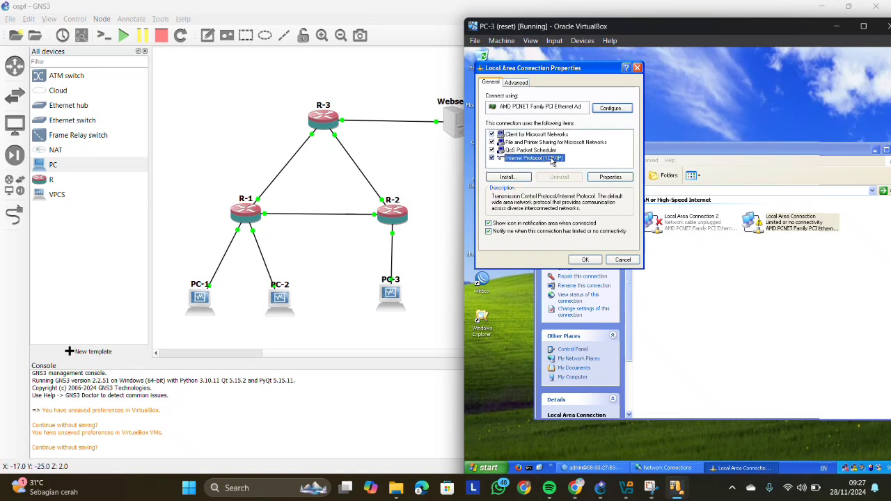
{"action": "left_click", "coordinate": [609, 177]}
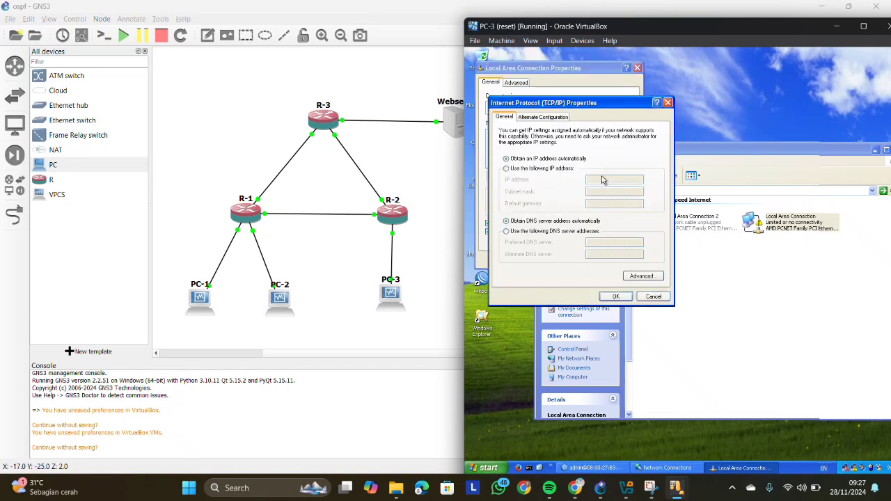
- Switch PC-3's connection to manual addressing and set its IP address to 192.168.1.253
{"action": "left_click", "coordinate": [507, 169]}
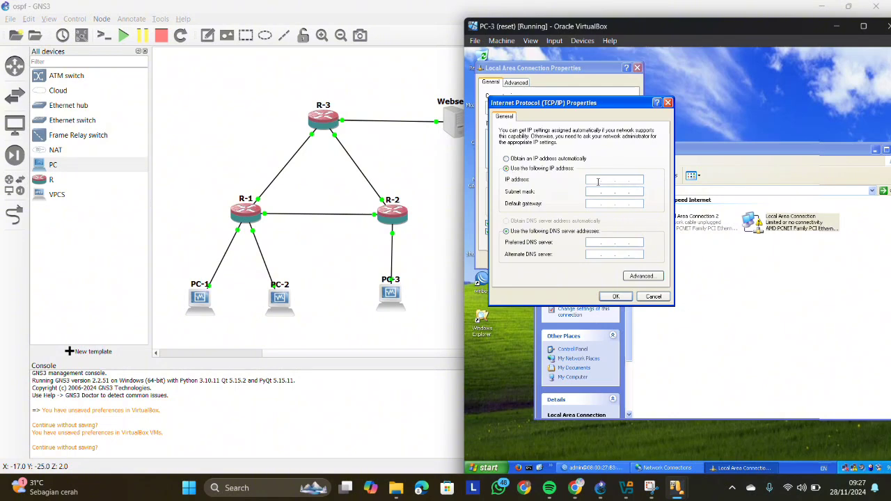
{"action": "left_click", "coordinate": [596, 181]}
{"action": "type", "text": "192 . 168 . 1 . 2"}
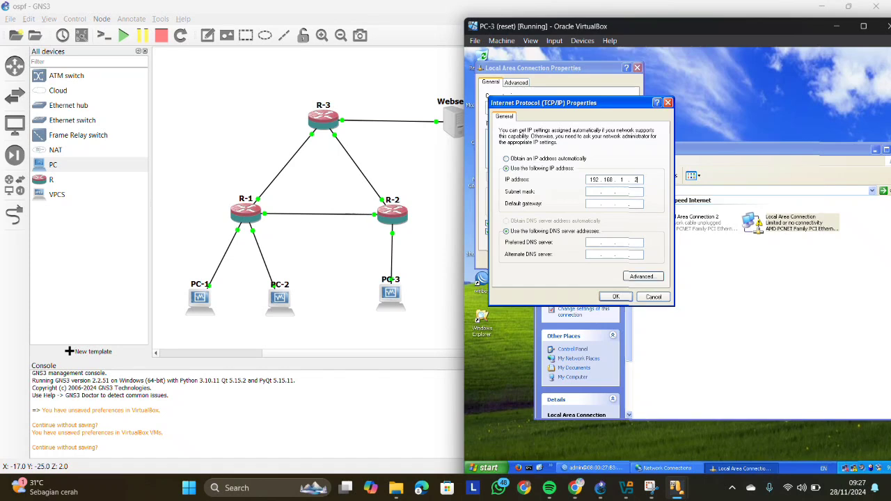
{"action": "type", "text": "53"}
- Set PC-3's subnet mask to 255.255.255.128 and default gateway to 192.168.1.254, and apply the connection settings
{"action": "left_click", "coordinate": [641, 195]}
{"action": "type", "text": "128"}
{"action": "left_click", "coordinate": [592, 205]}
{"action": "type", "text": "192 . 168 . "}
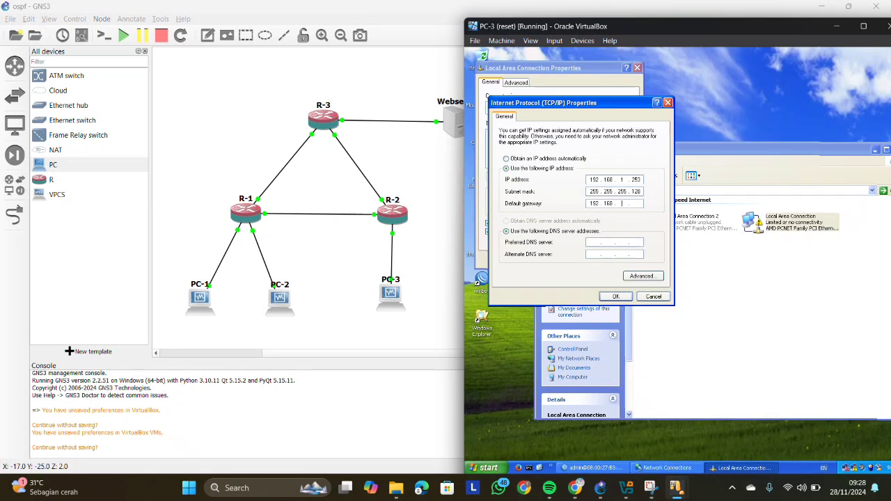
{"action": "type", "text": "1 . 254"}
{"action": "left_click", "coordinate": [616, 297]}
{"action": "left_click", "coordinate": [616, 297]}
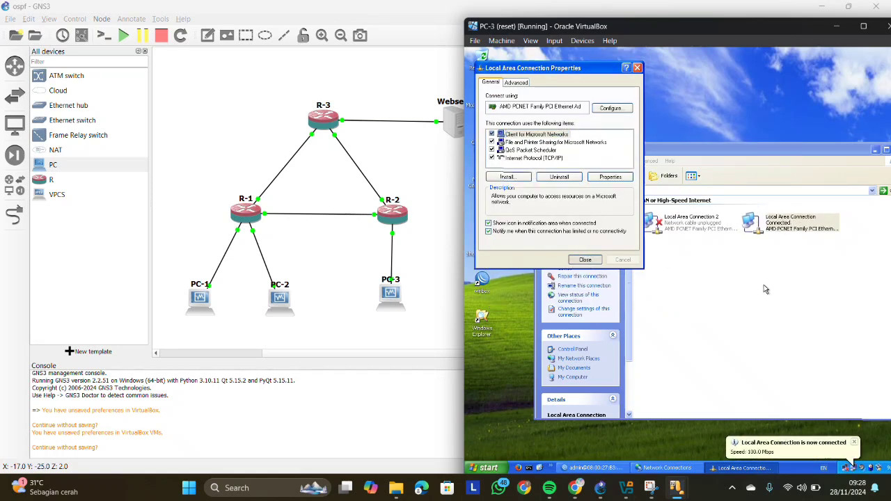
{"action": "left_click", "coordinate": [585, 260]}
- Switch to the Webserver virtual machine and bring up its Network Connections with WinBox minimized
{"action": "left_click", "coordinate": [677, 488]}
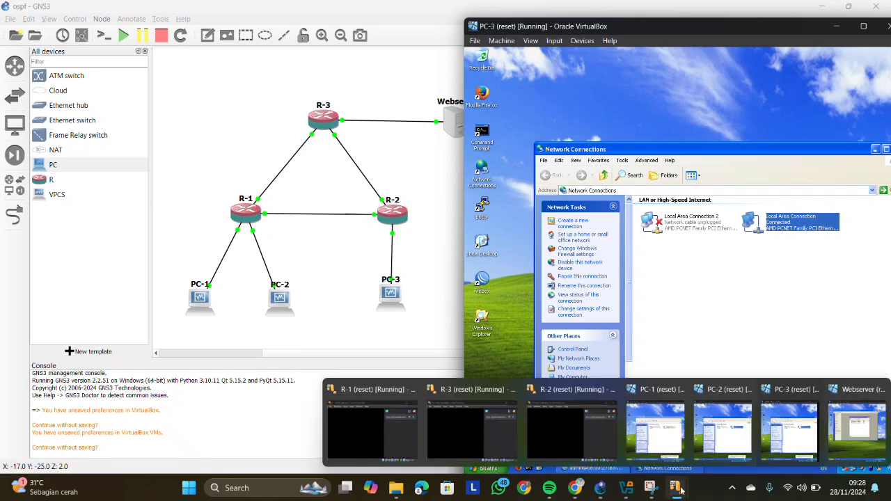
{"action": "left_click", "coordinate": [860, 431]}
{"action": "left_click", "coordinate": [803, 80]}
{"action": "right_click", "coordinate": [845, 451]}
{"action": "left_click", "coordinate": [828, 447]}
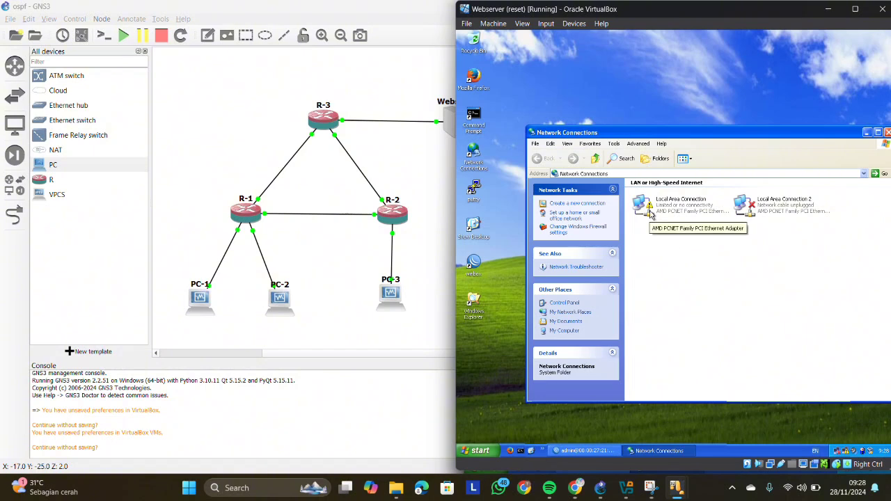
- Open the Internet Protocol (TCP/IP) properties of the Webserver's Local Area Connection
{"action": "right_click", "coordinate": [651, 212]}
{"action": "left_click", "coordinate": [670, 282]}
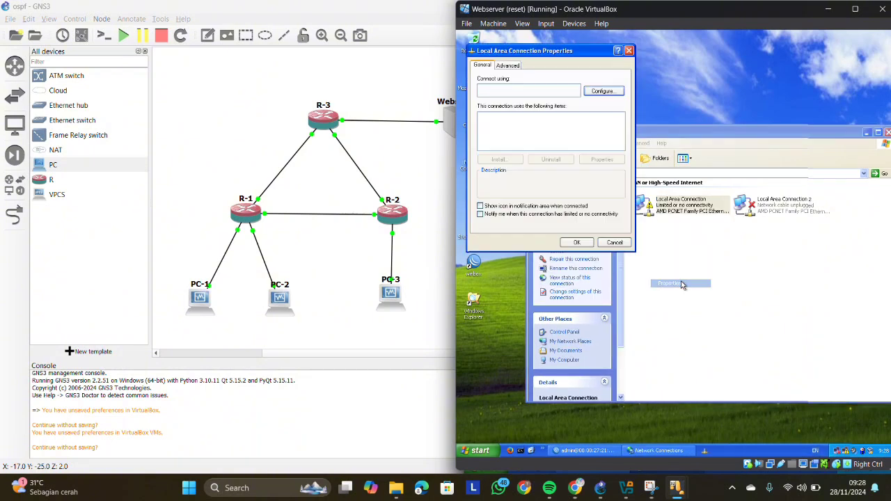
{"action": "left_click", "coordinate": [531, 141]}
{"action": "left_click", "coordinate": [600, 159]}
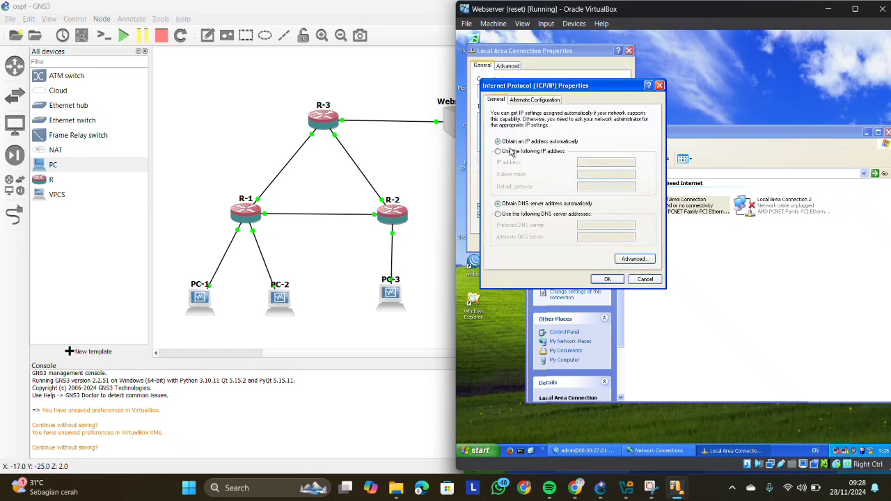
- Switch the Webserver's connection to manual addressing and set its IP address to 43.43.43.1
{"action": "left_click", "coordinate": [499, 151]}
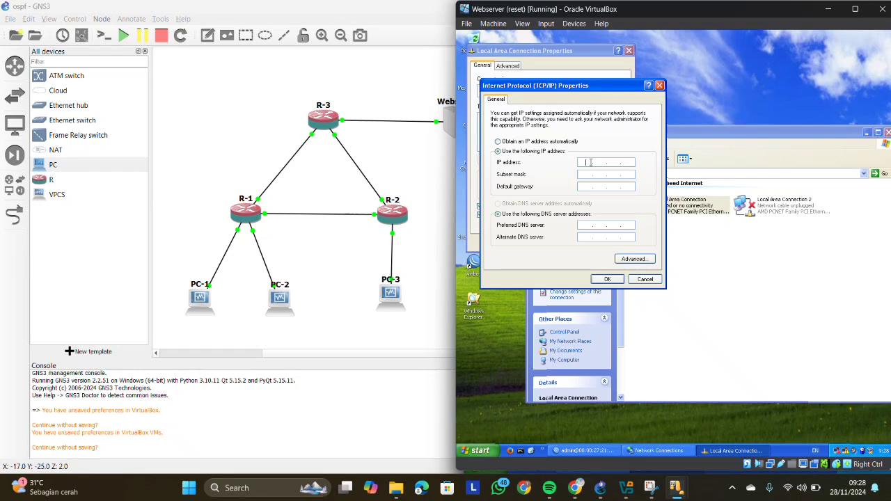
{"action": "type", "text": "43 . 43 . 43 . 1"}
- Set the Webserver's subnet mask to 255.255.255.0 and default gateway to 43.43.43.3, and accept the TCP/IP settings
{"action": "left_click", "coordinate": [585, 175]}
{"action": "left_click_drag", "start_coordinate": [587, 175], "coordinate": [611, 173]}
{"action": "left_click", "coordinate": [612, 173]}
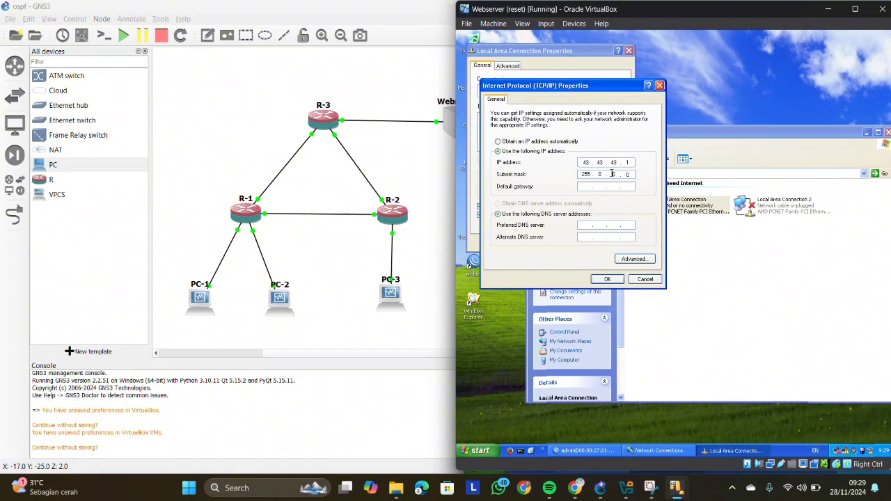
{"action": "type", "text": "255 . 255 . 255"}
{"action": "left_click", "coordinate": [587, 185]}
{"action": "type", "text": "43.43 .  ."}
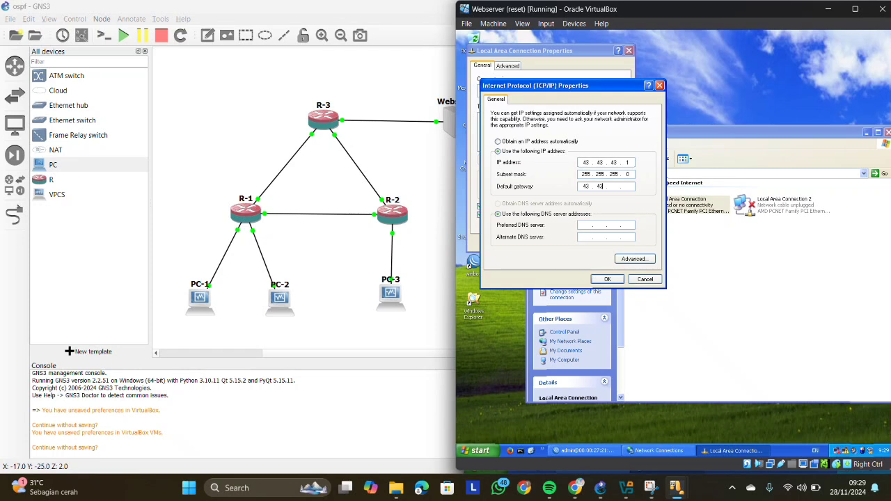
{"action": "type", "text": "43 "}
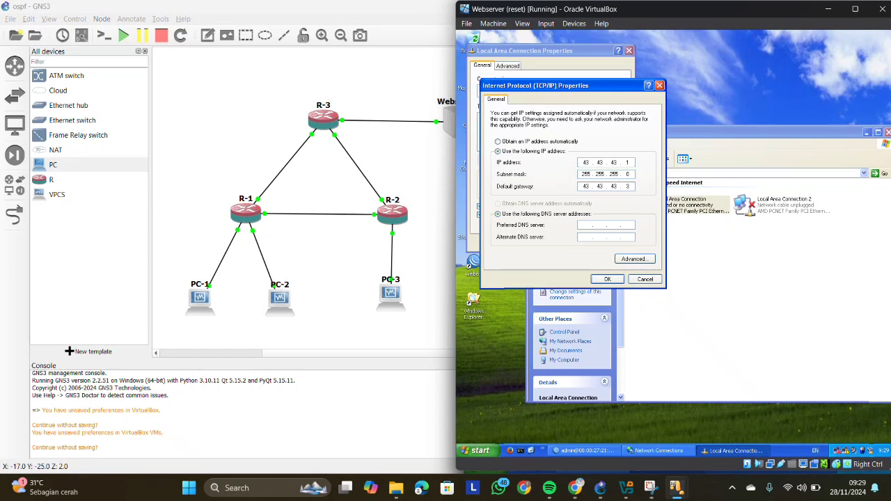
{"action": "type", "text": "3"}
{"action": "left_click", "coordinate": [606, 279]}
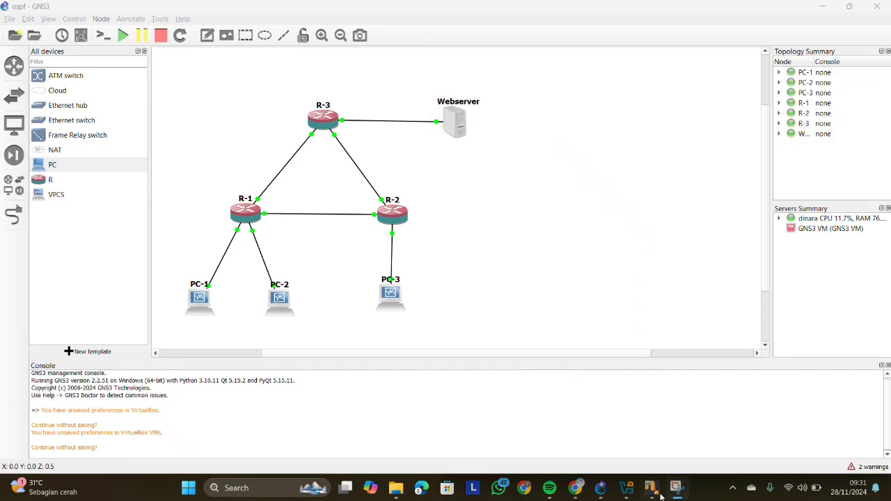
- Switch to the PC-1 virtual machine, move its window fully into view and close its Network Connections window
{"action": "mouse_move", "coordinate": [660, 492]}
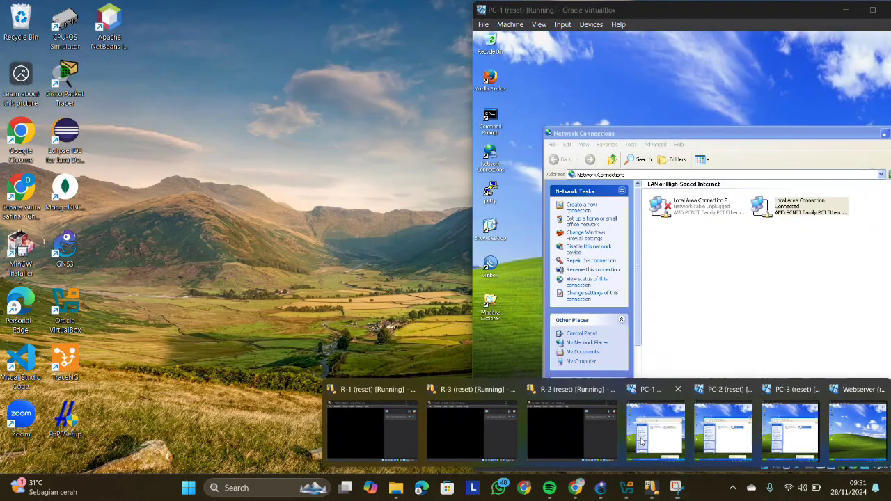
{"action": "left_click", "coordinate": [644, 442]}
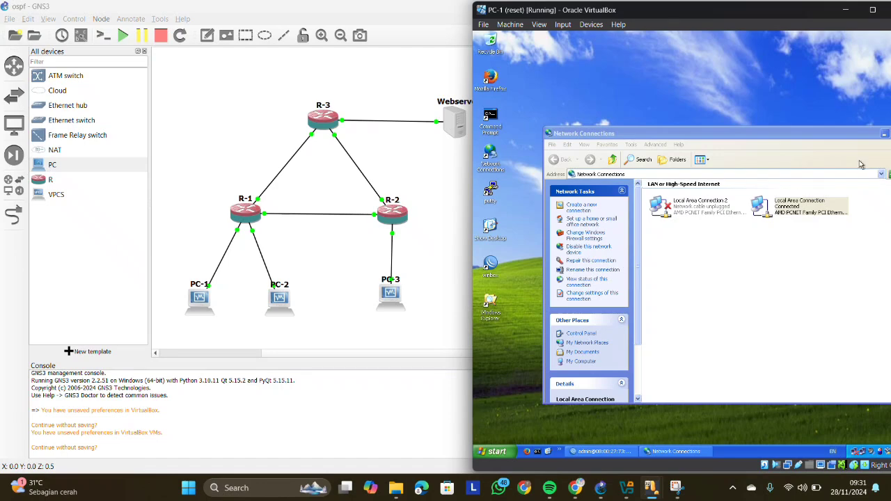
{"action": "left_click_drag", "start_coordinate": [800, 16], "coordinate": [757, 22]}
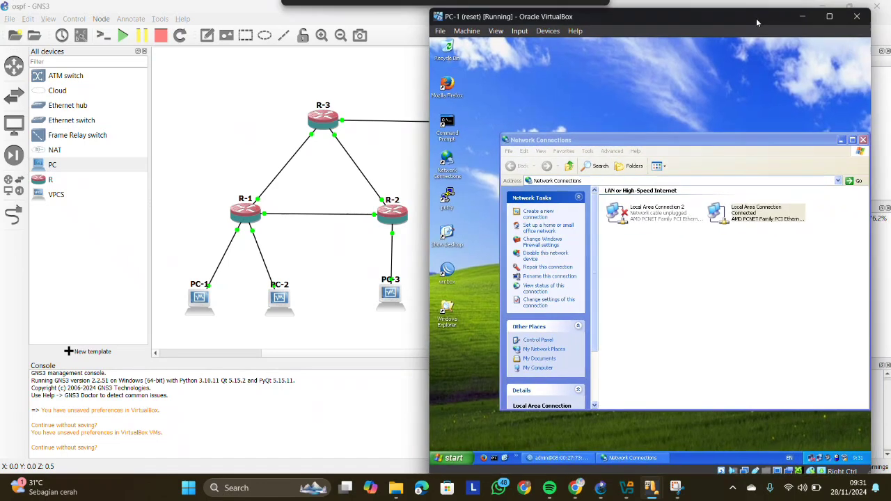
{"action": "left_click", "coordinate": [864, 139]}
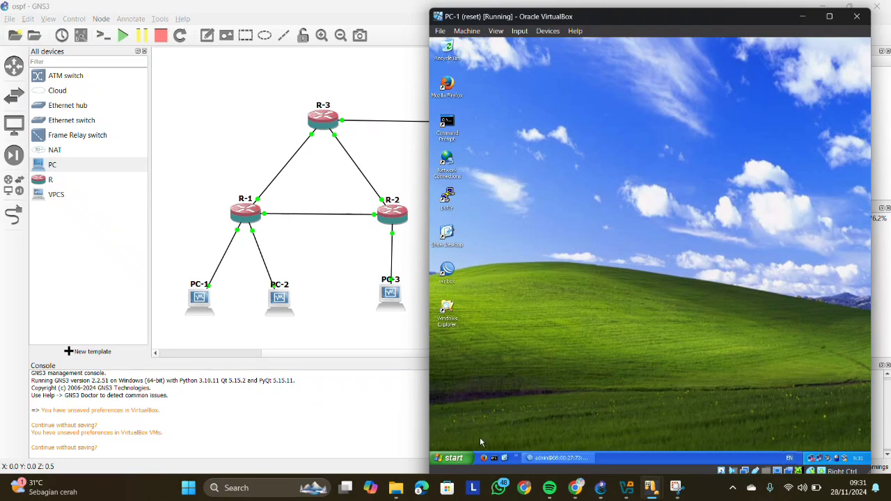
- Ping PC-2 at 192.168.1.65 from a Command Prompt on PC-1
{"action": "left_click", "coordinate": [496, 457]}
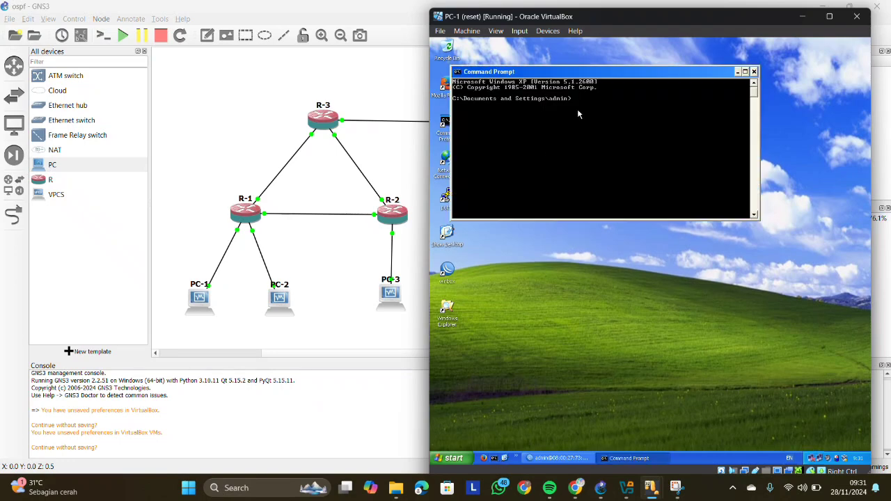
{"action": "type", "text": "ping 192.168.1.65"}
{"action": "key", "text": "Return"}
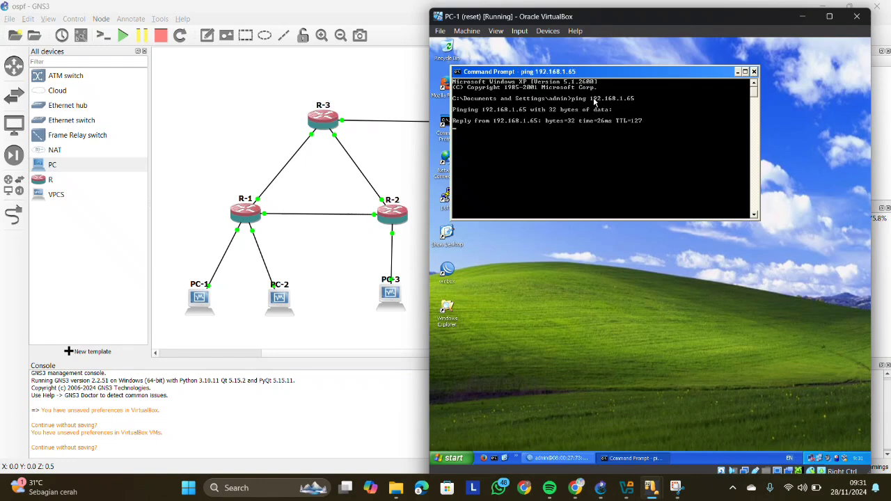
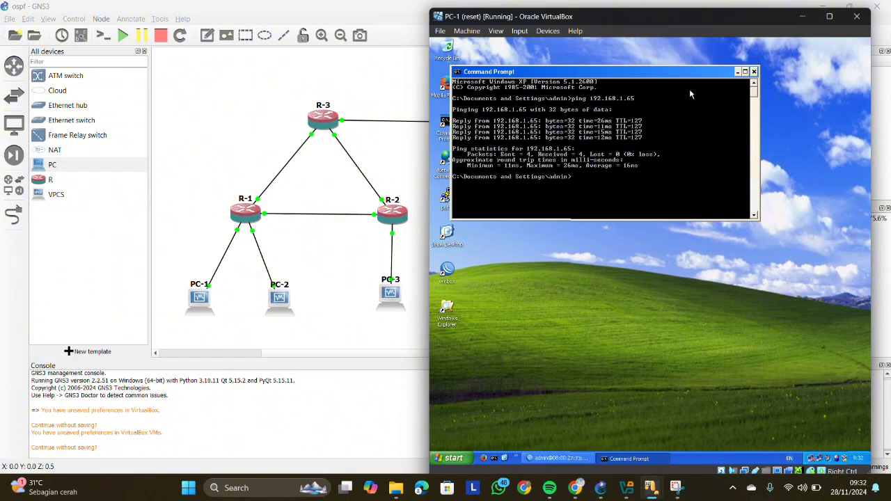
- Minimize PC-1's Command Prompt, restore its WinBox session and open R-1's IP route list
{"action": "left_click", "coordinate": [802, 16]}
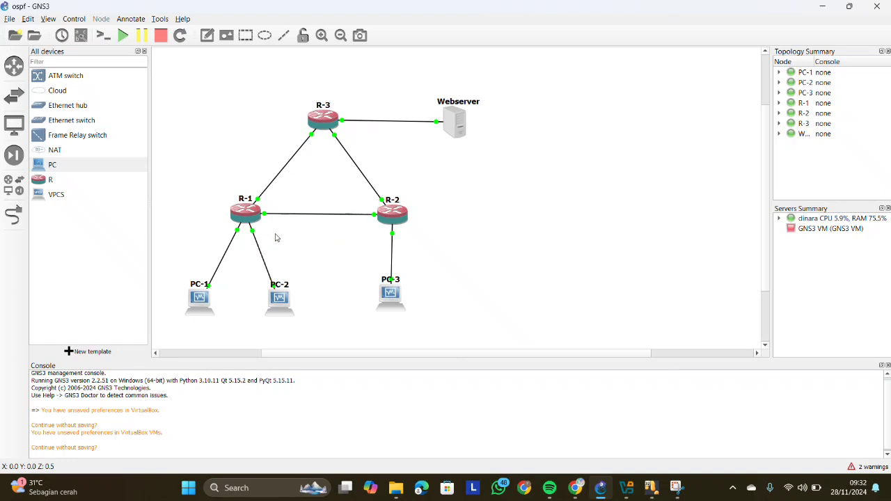
{"action": "mouse_move", "coordinate": [655, 495]}
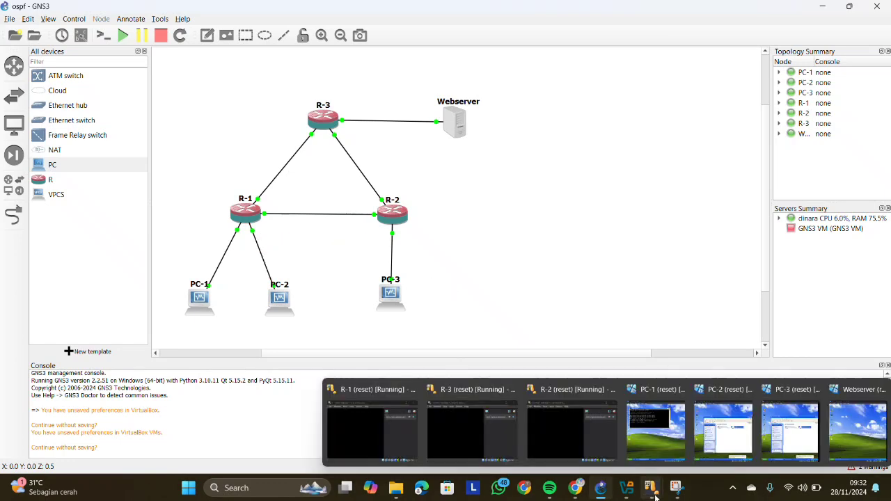
{"action": "left_click", "coordinate": [672, 442]}
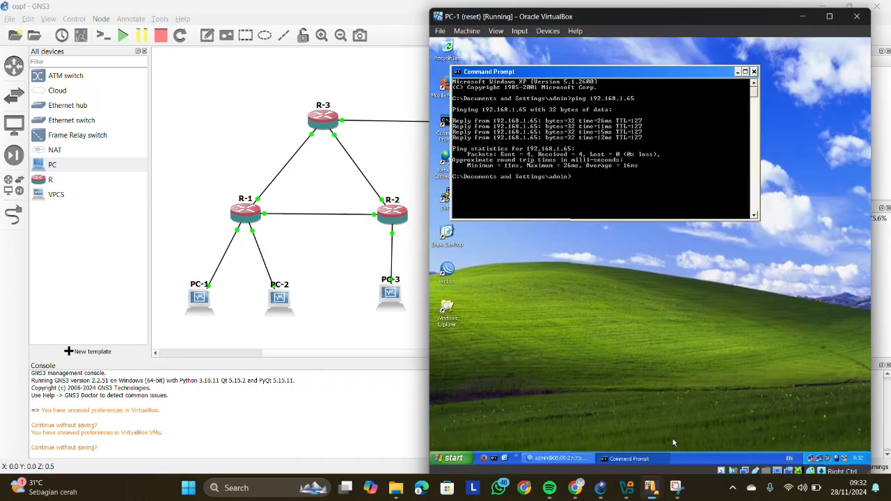
{"action": "left_click", "coordinate": [738, 73]}
{"action": "left_click", "coordinate": [560, 458]}
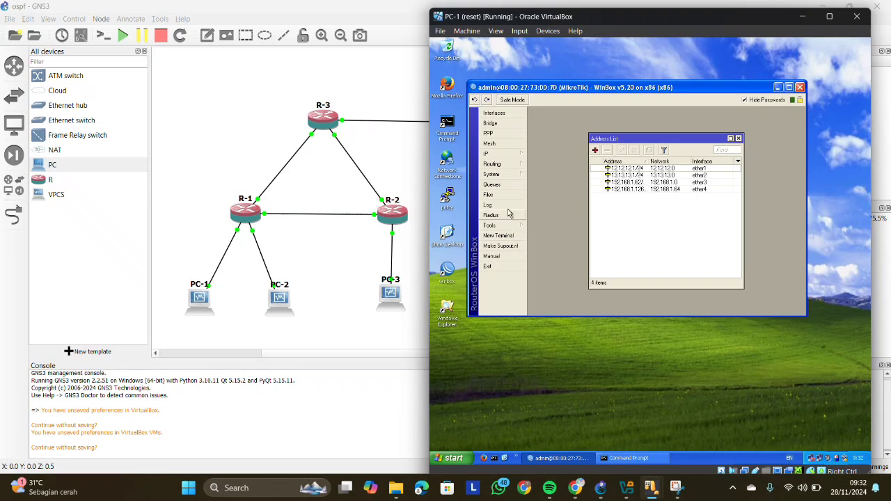
{"action": "left_click", "coordinate": [495, 155]}
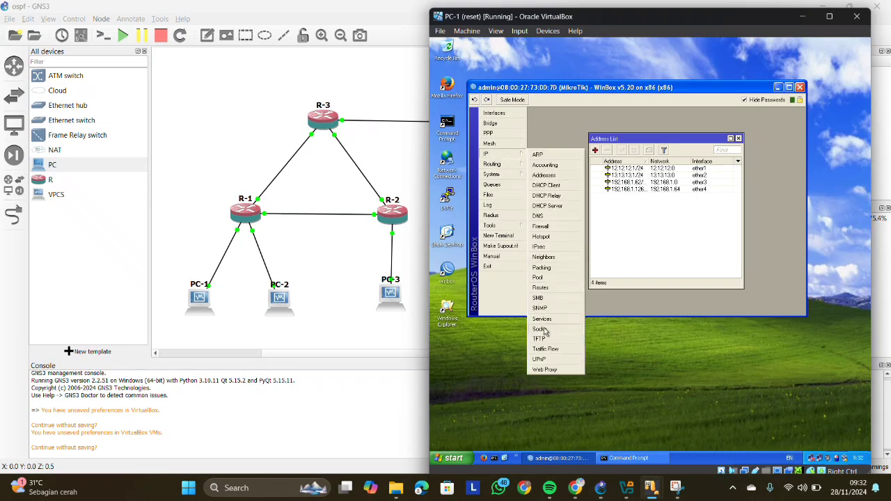
{"action": "left_click", "coordinate": [542, 288]}
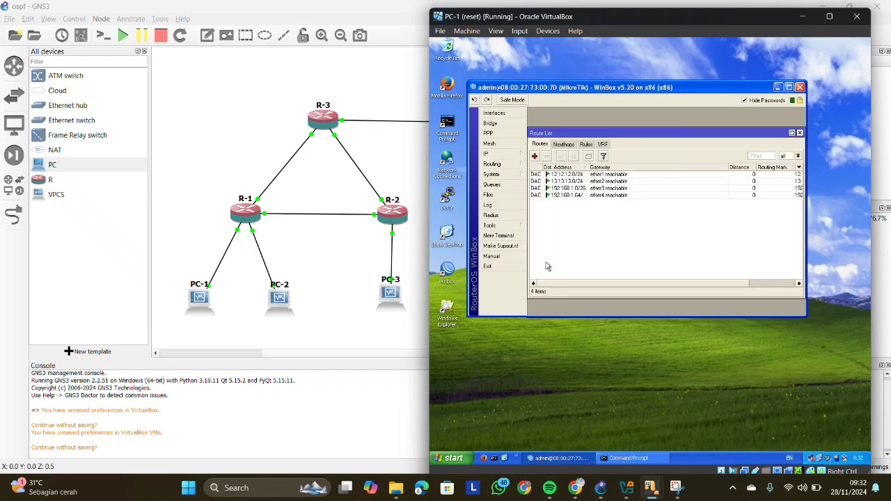
- Start a new static route on R-1 with destination address 192.168.1.128/25
{"action": "left_click", "coordinate": [534, 157]}
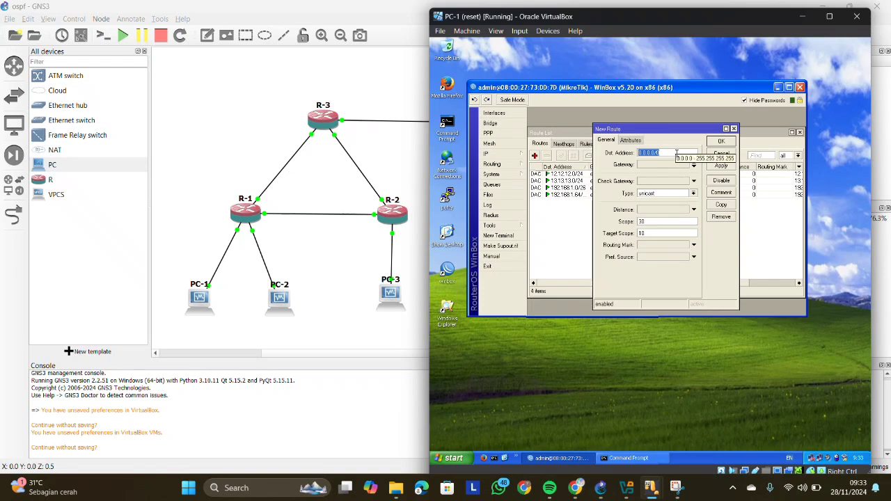
{"action": "key", "text": "BackSpace"}
{"action": "type", "text": "192.168.1"}
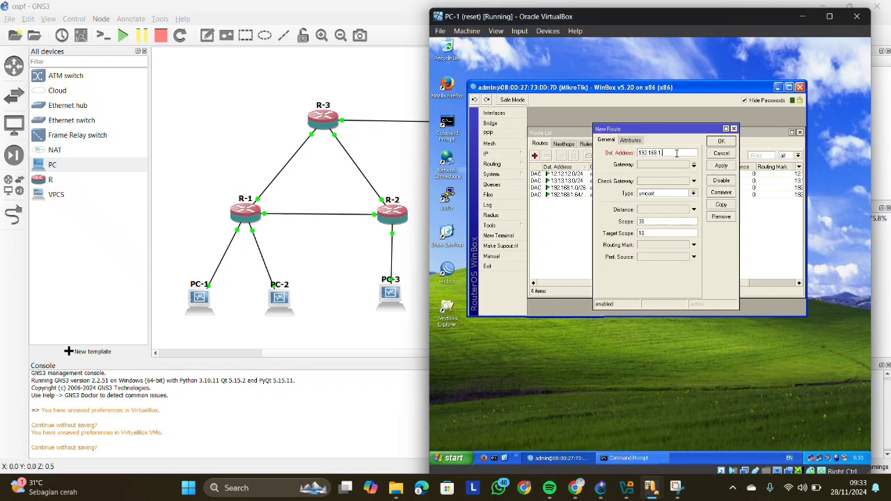
{"action": "type", "text": ".128/25"}
- Set the gateway of R-1's new 192.168.1.128/25 route to 12.12.12.2
{"action": "left_click", "coordinate": [645, 166]}
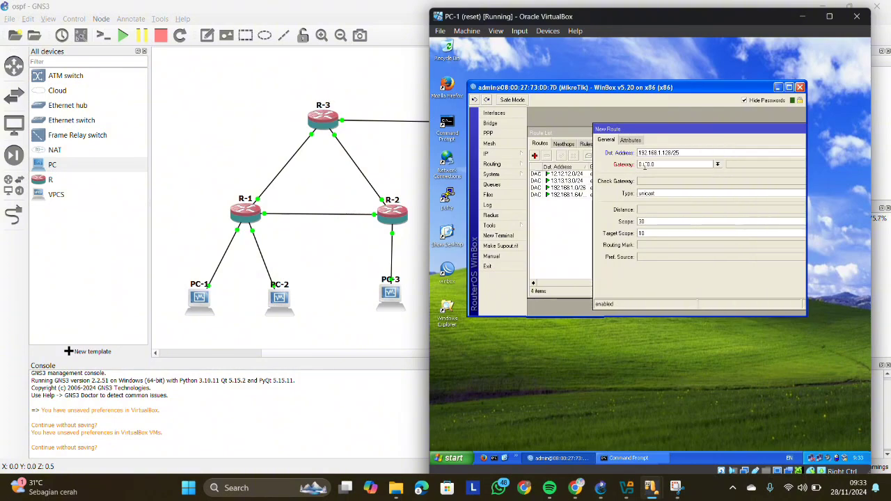
{"action": "key", "text": "BackSpace"}
{"action": "key", "text": "BackSpace"}
{"action": "key", "text": "BackSpace"}
{"action": "key", "text": "BackSpace"}
{"action": "key", "text": "BackSpace"}
{"action": "key", "text": "BackSpace"}
{"action": "key", "text": "BackSpace"}
{"action": "left_click", "coordinate": [658, 165]}
{"action": "type", "text": "12"}
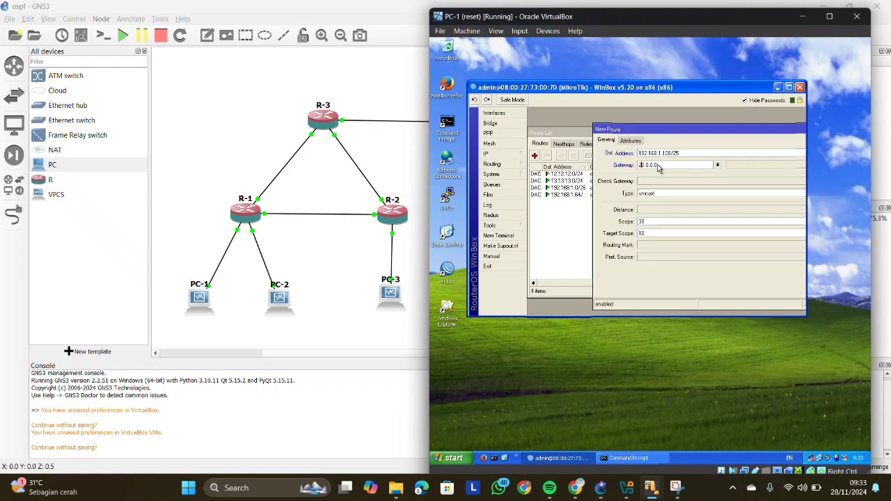
{"action": "key", "text": "BackSpace"}
{"action": "key", "text": "BackSpace"}
{"action": "key", "text": "BackSpace"}
{"action": "key", "text": "BackSpace"}
{"action": "key", "text": "BackSpace"}
{"action": "key", "text": "BackSpace"}
{"action": "key", "text": "BackSpace"}
{"action": "key", "text": "BackSpace"}
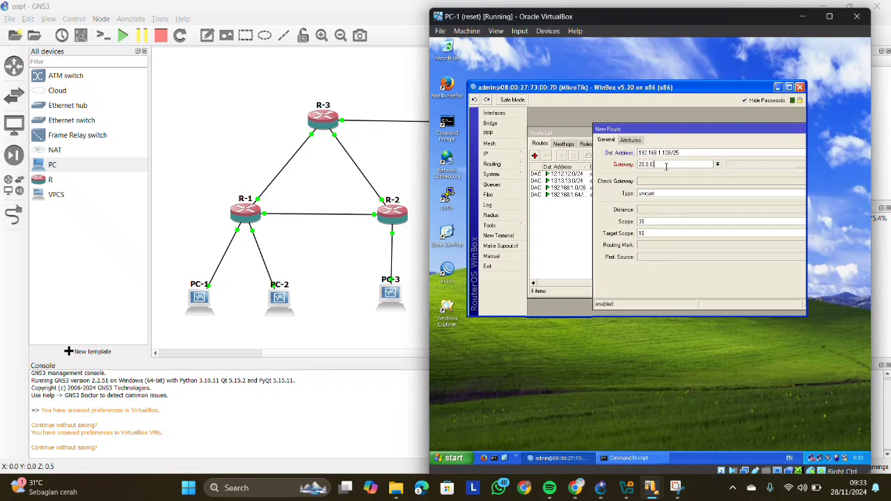
{"action": "left_click", "coordinate": [666, 165]}
{"action": "double_click", "coordinate": [657, 166]}
{"action": "type", "text": "12.12.12.2"}
- Maximize WinBox on PC-1, move the route dialog fully into view, and apply and accept the new route
{"action": "left_click_drag", "start_coordinate": [736, 130], "coordinate": [651, 126]}
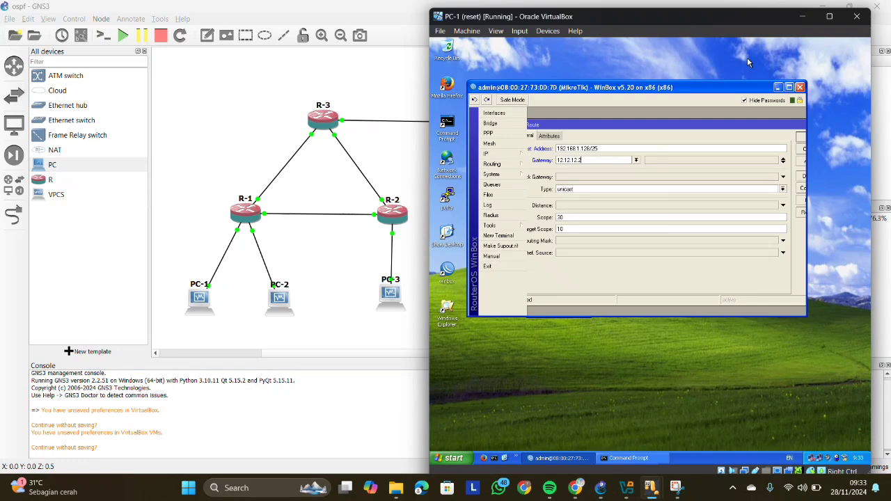
{"action": "left_click", "coordinate": [789, 88]}
{"action": "left_click_drag", "start_coordinate": [712, 82], "coordinate": [789, 143]}
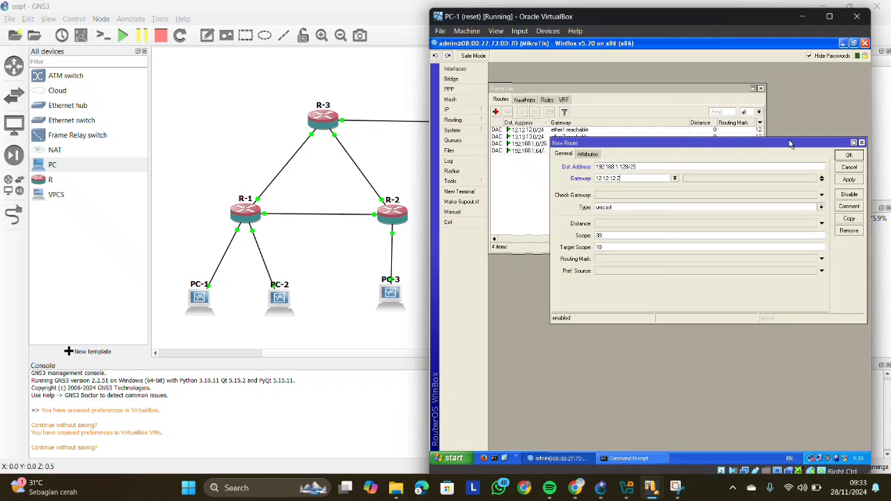
{"action": "left_click", "coordinate": [851, 181]}
{"action": "left_click", "coordinate": [849, 155]}
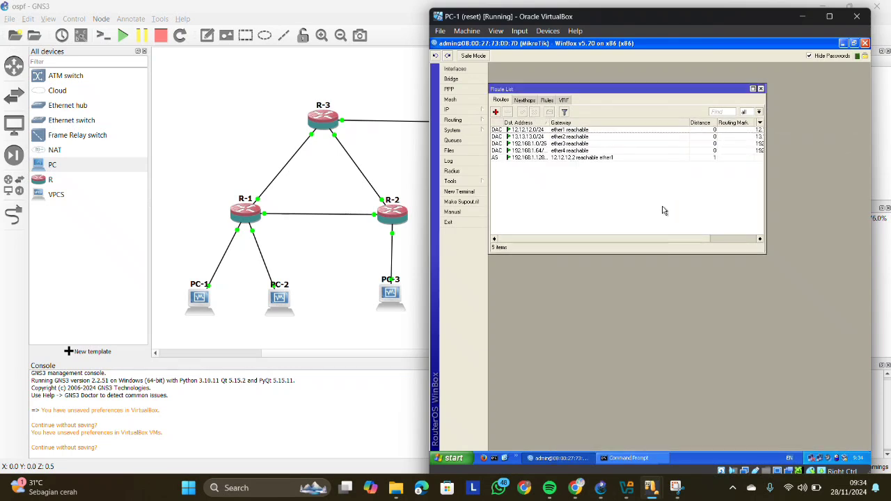
- Start a second static route on R-1 with destination address 43.43.43.0/24
{"action": "left_click", "coordinate": [495, 112]}
{"action": "type", "text": "43.43.43"}
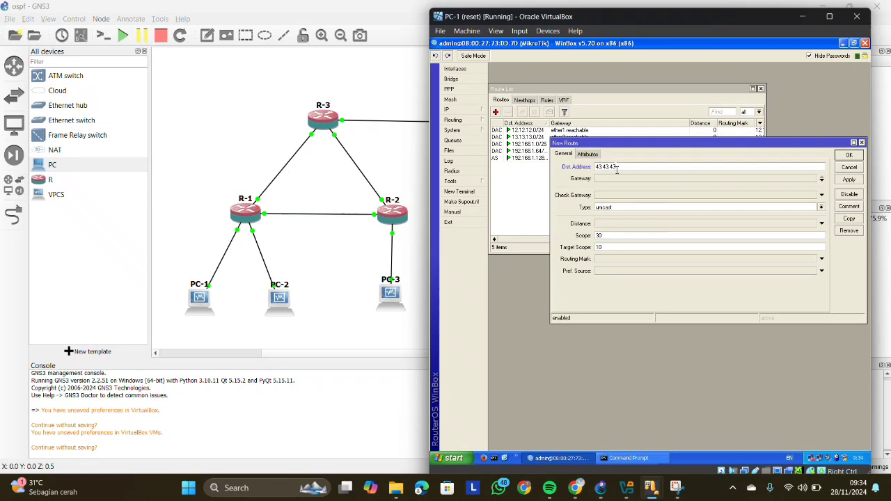
{"action": "type", "text": ".4"}
{"action": "type", "text": "/24"}
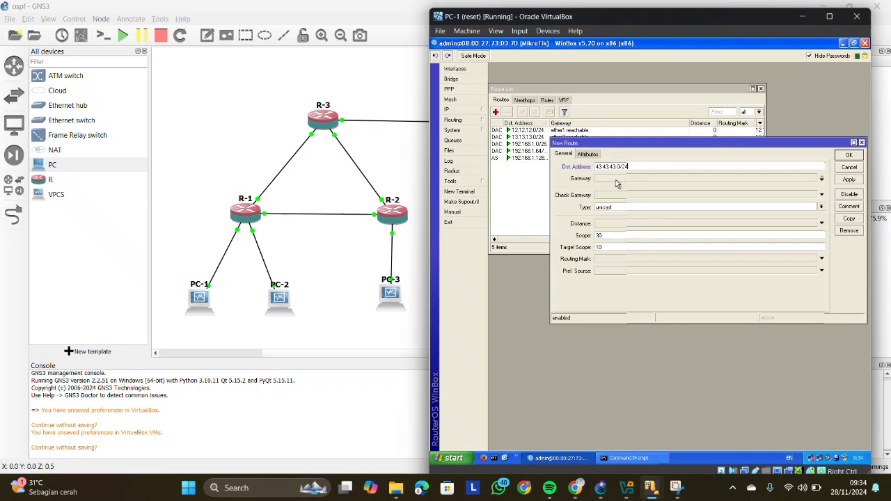
- Set the route's gateway to 13.13.13.3, save it and sort R-1's route list by gateway
{"action": "left_click", "coordinate": [607, 179]}
{"action": "double_click", "coordinate": [608, 180]}
{"action": "type", "text": "13.13.13.3"}
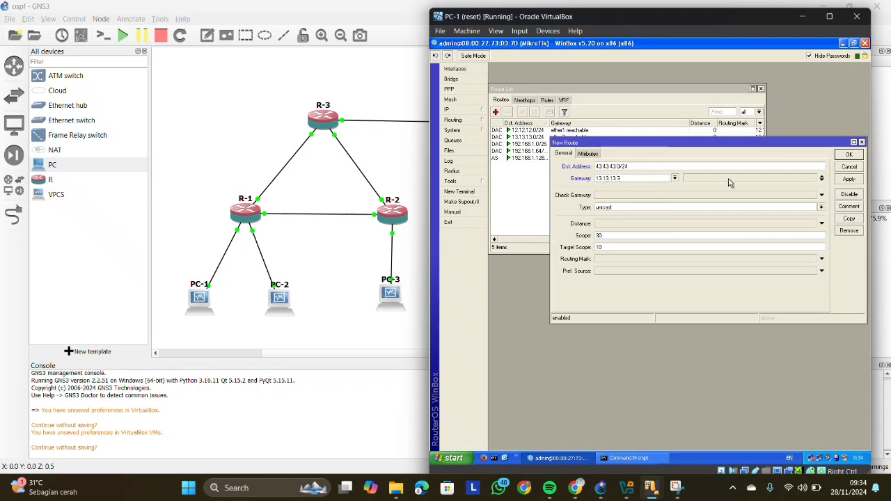
{"action": "left_click", "coordinate": [846, 180]}
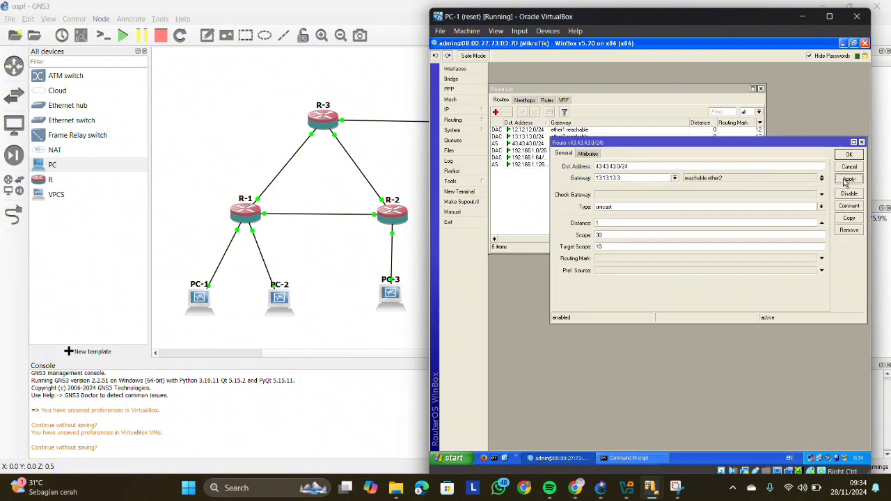
{"action": "left_click", "coordinate": [848, 154]}
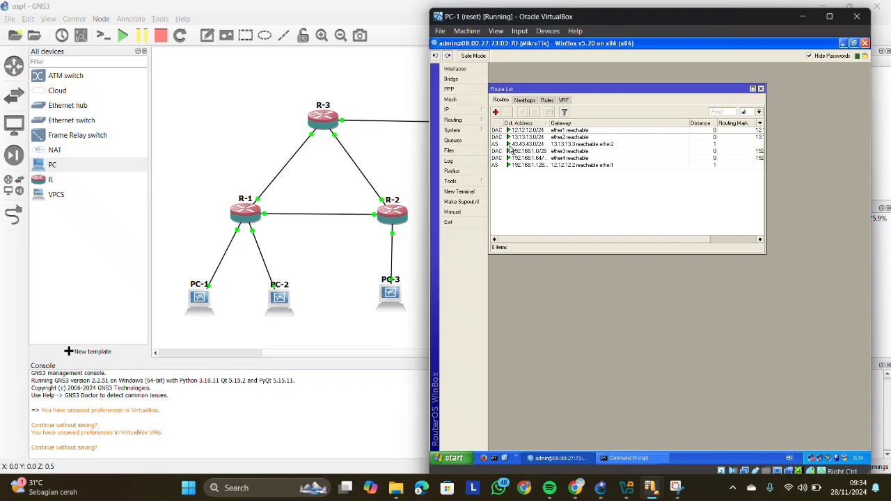
{"action": "left_click", "coordinate": [563, 124]}
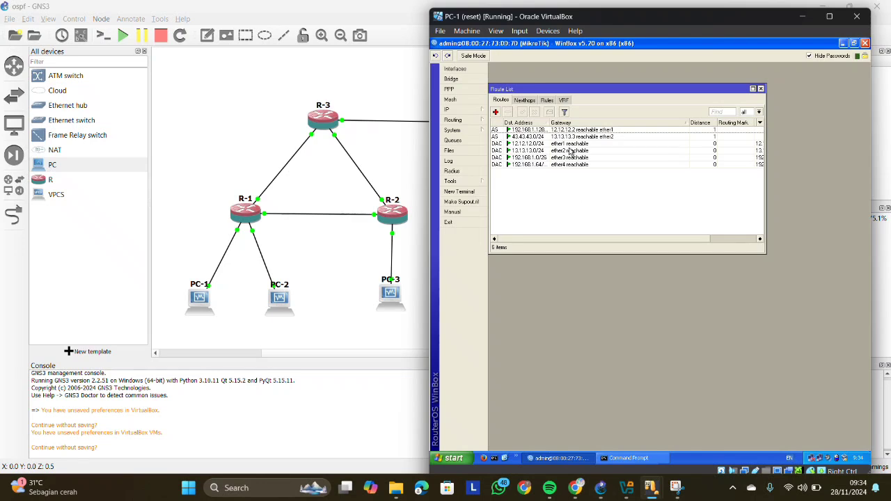
{"action": "mouse_move", "coordinate": [496, 131]}
- Minimize PC-1, switch to the PC-3 virtual machine and close its Network Connections window
{"action": "left_click", "coordinate": [798, 25]}
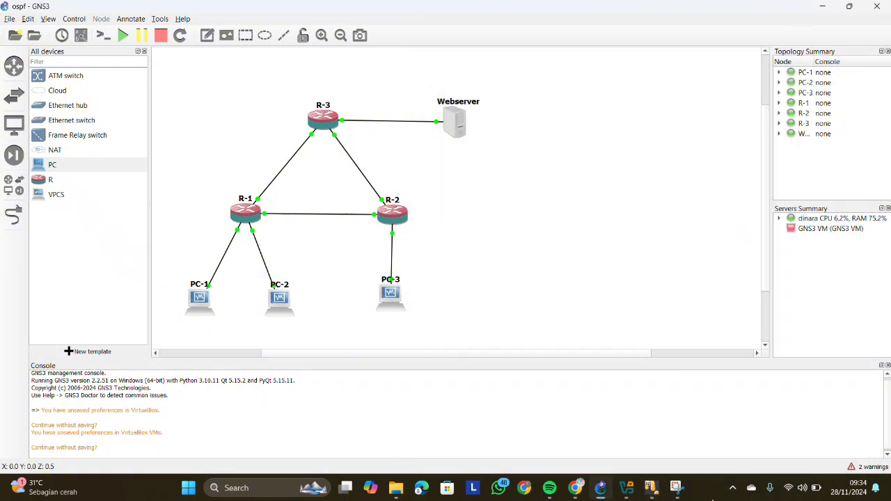
{"action": "mouse_move", "coordinate": [653, 498]}
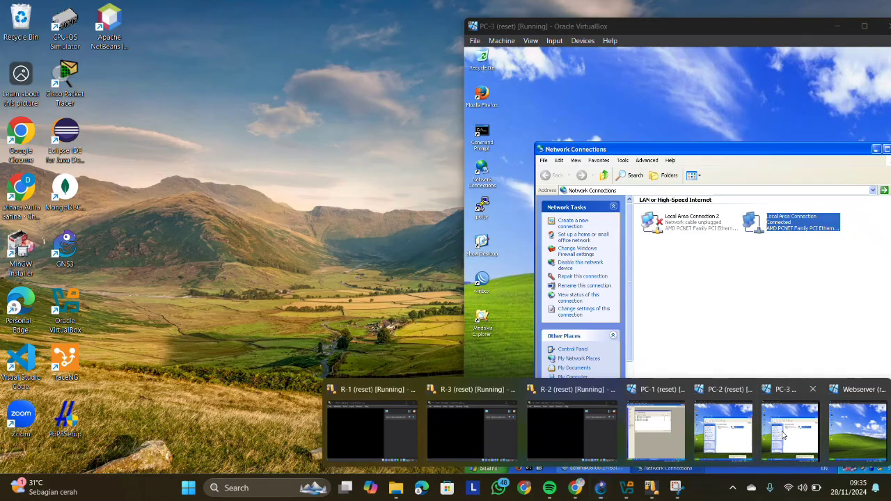
{"action": "left_click", "coordinate": [794, 424]}
{"action": "left_click_drag", "start_coordinate": [822, 152], "coordinate": [764, 139]}
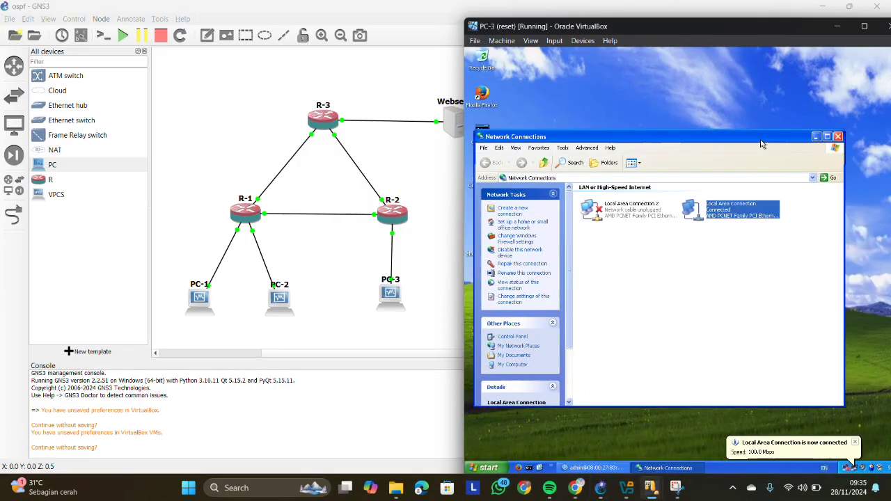
{"action": "left_click", "coordinate": [837, 136]}
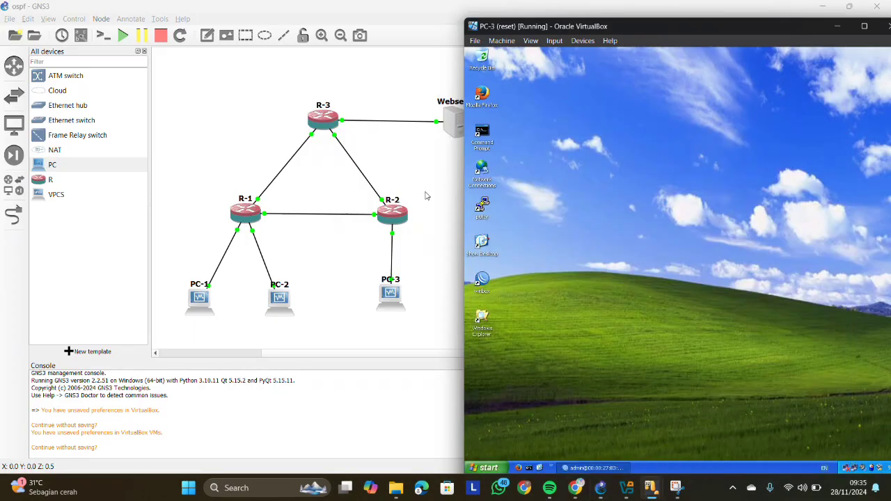
- Restore the WinBox session on PC-3, maximize it and open R-2's IP route list
{"action": "left_click", "coordinate": [581, 467]}
{"action": "left_click", "coordinate": [823, 97]}
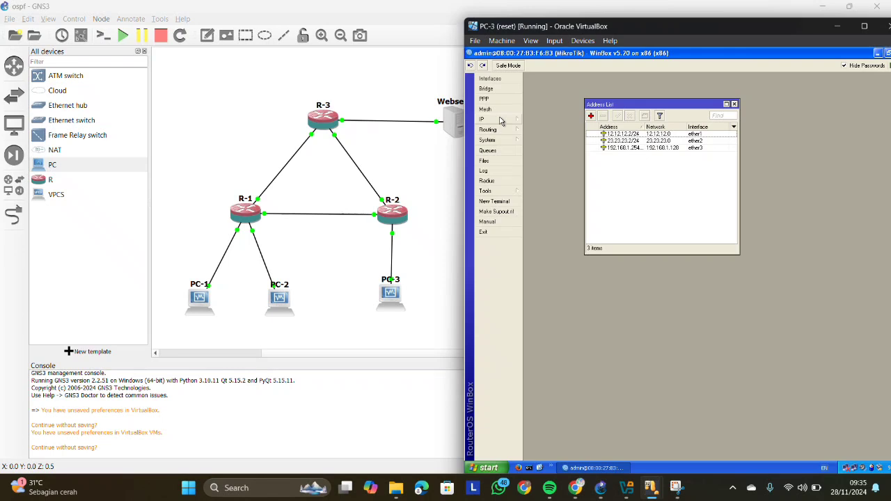
{"action": "left_click", "coordinate": [500, 122]}
{"action": "left_click", "coordinate": [547, 255]}
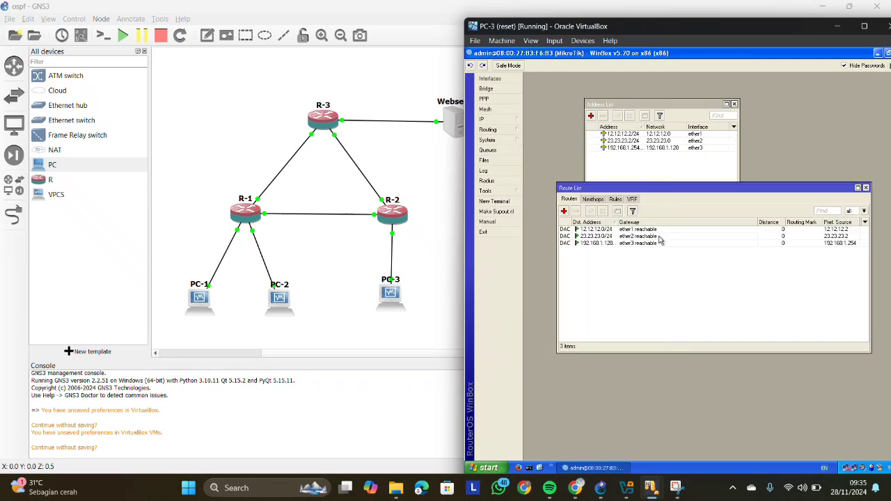
- Add a static route on R-2 to 192.168.1.0/25 via gateway 12.12.12.1 and sort the route list by gateway
{"action": "left_click", "coordinate": [564, 213]}
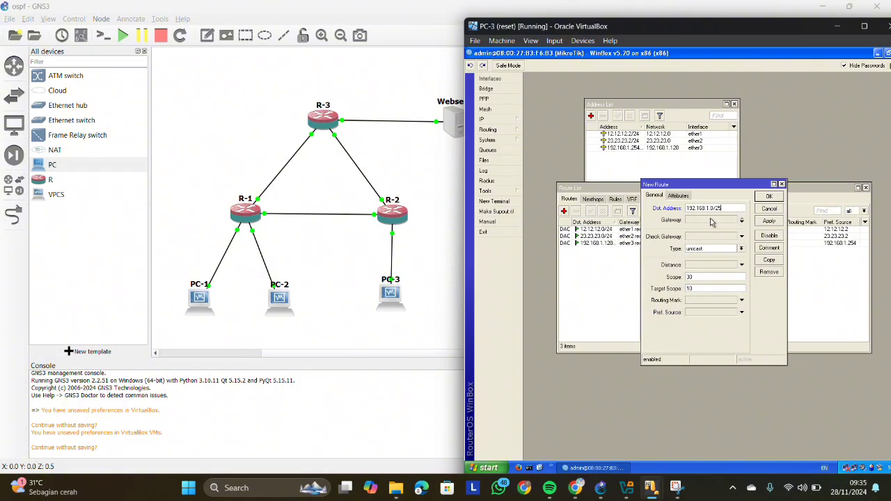
{"action": "left_click", "coordinate": [710, 220]}
{"action": "left_click_drag", "start_coordinate": [726, 184], "coordinate": [648, 155]}
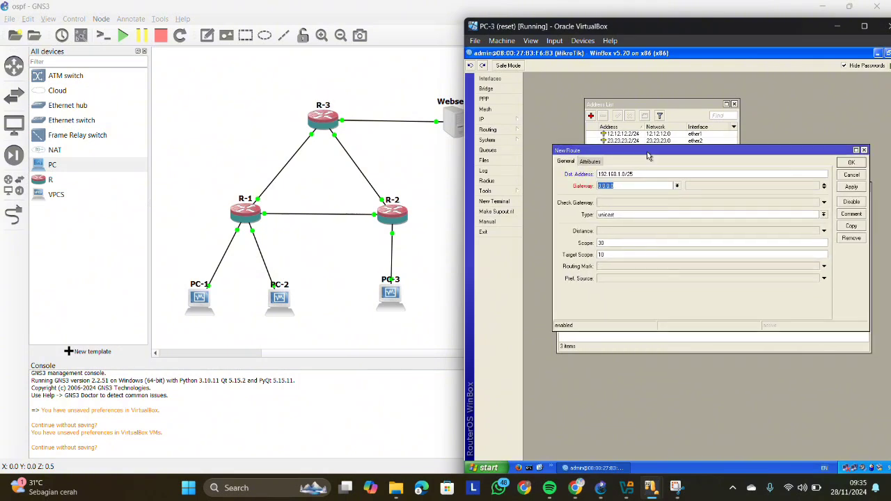
{"action": "type", "text": "2"}
{"action": "key", "text": "BackSpace"}
{"action": "type", "text": "12.12.12.1"}
{"action": "left_click", "coordinate": [847, 189]}
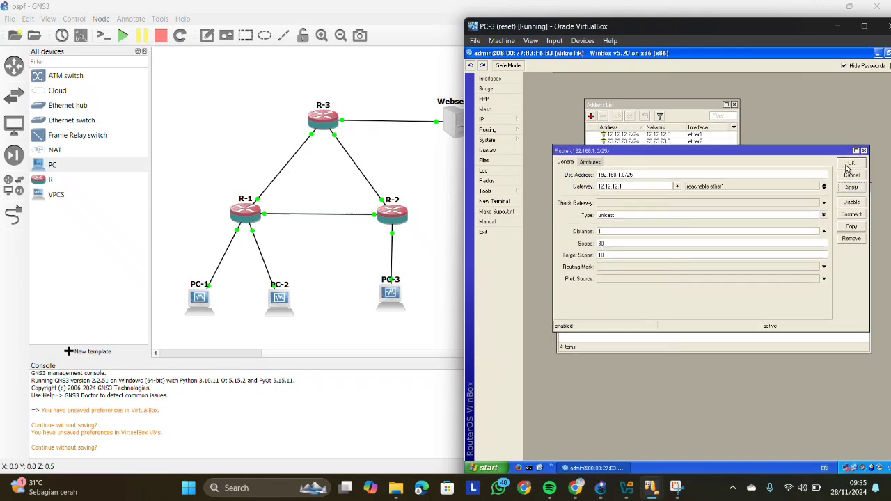
{"action": "left_click", "coordinate": [848, 165]}
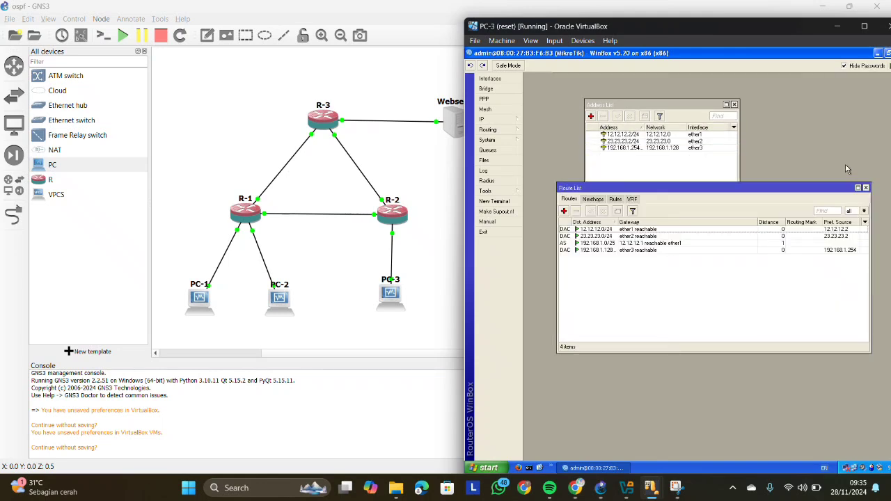
{"action": "left_click", "coordinate": [630, 223]}
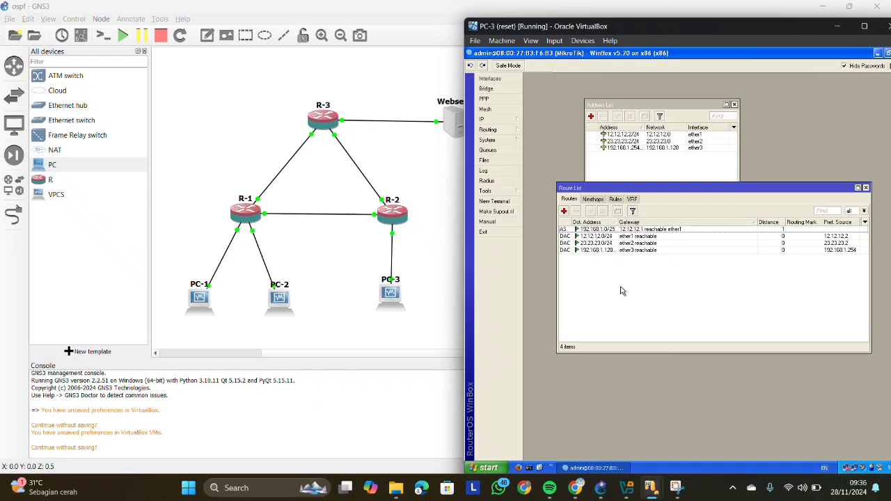
- Start a new static route on R-2 with destination address 43.43.43.0/24
{"action": "left_click", "coordinate": [564, 211]}
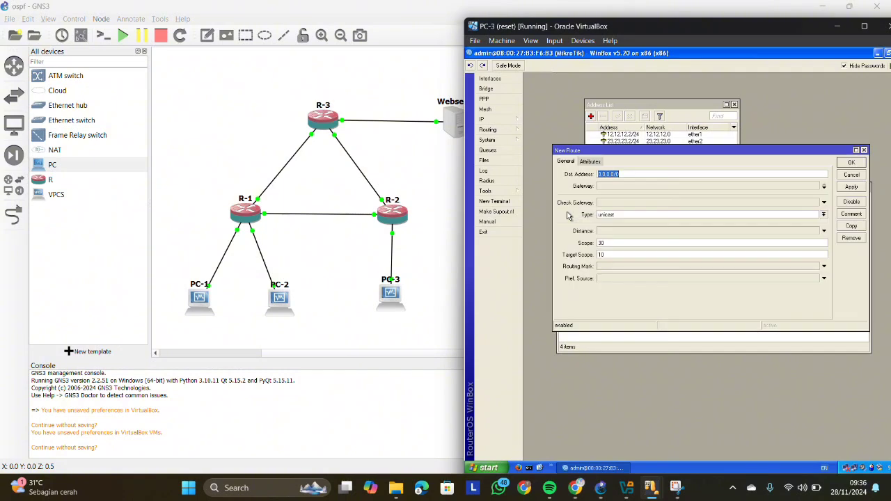
{"action": "left_click", "coordinate": [863, 151]}
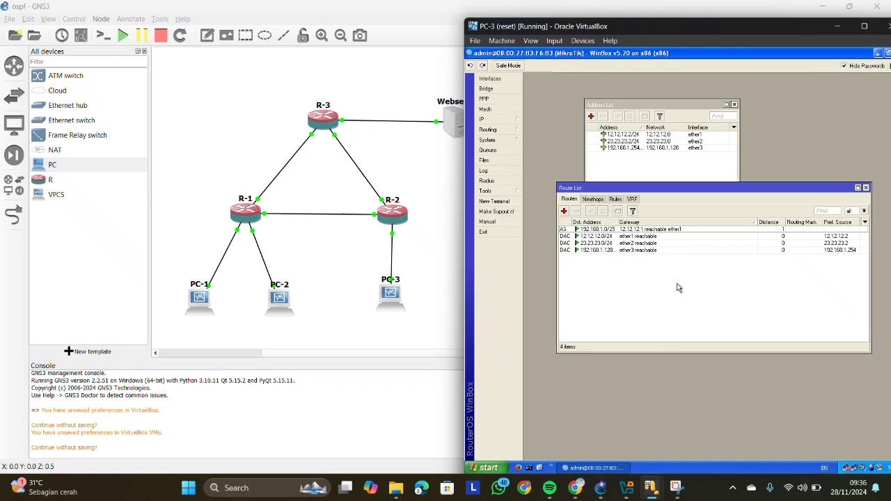
{"action": "left_click", "coordinate": [564, 211]}
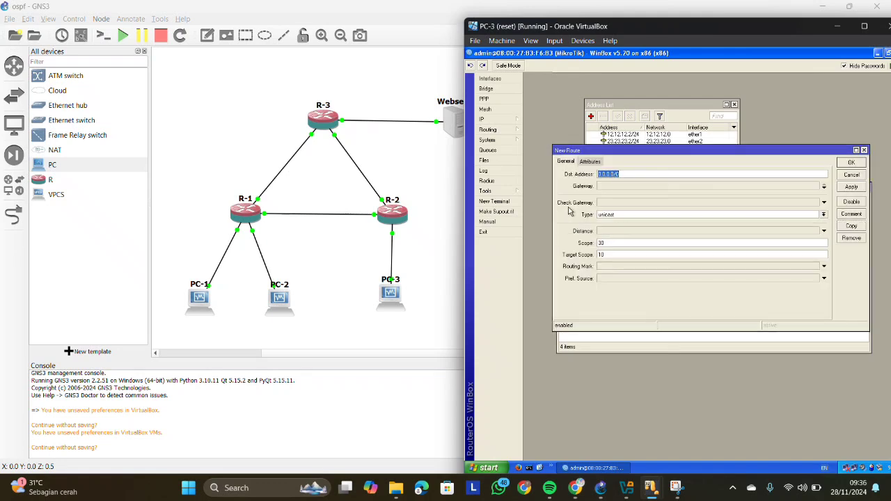
{"action": "key", "text": "BackSpace"}
{"action": "type", "text": "43.43.43.0/24"}
- Set the new R-2 route's gateway to 23.23.23.3 and save the route
{"action": "left_click", "coordinate": [620, 186]}
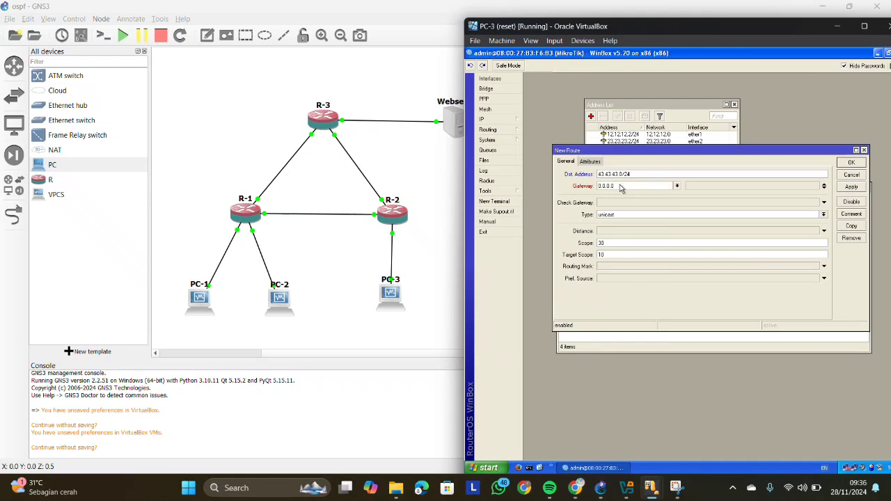
{"action": "type", "text": "23.23.23.3"}
{"action": "left_click", "coordinate": [851, 187]}
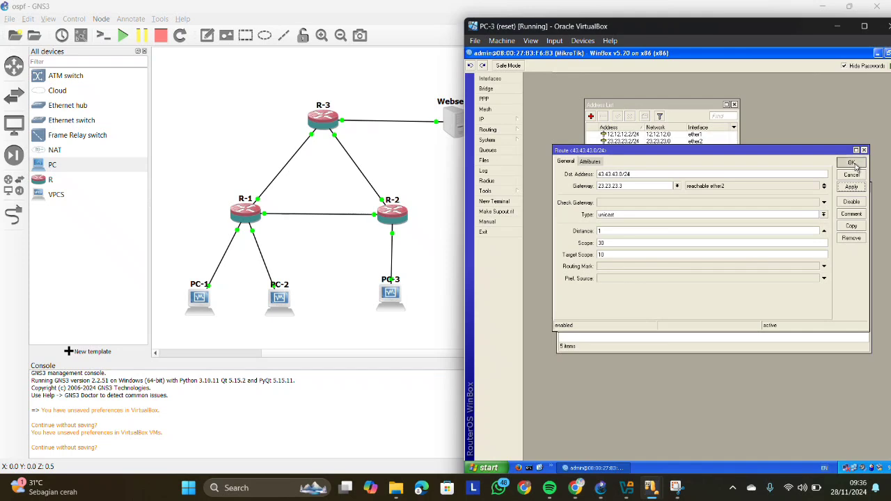
{"action": "left_click", "coordinate": [851, 163]}
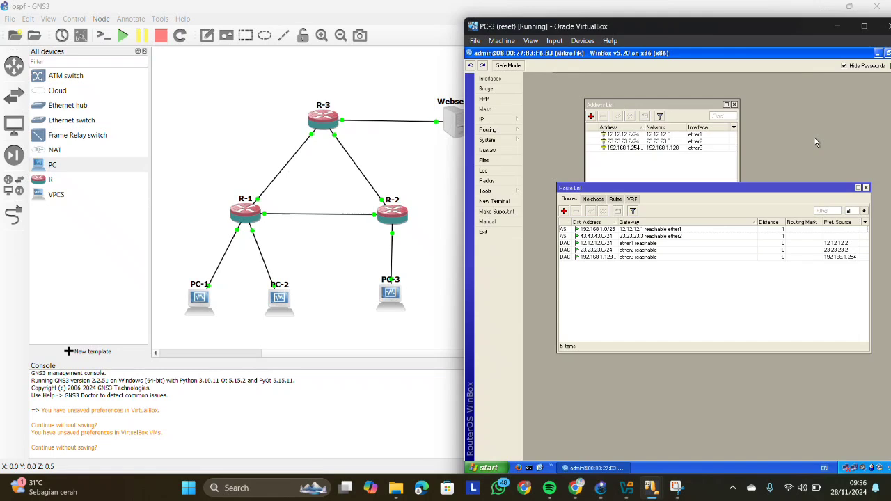
- Switch to the Webserver virtual machine, dismiss the connection error and open R-3's IP route list in WinBox
{"action": "mouse_move", "coordinate": [649, 488]}
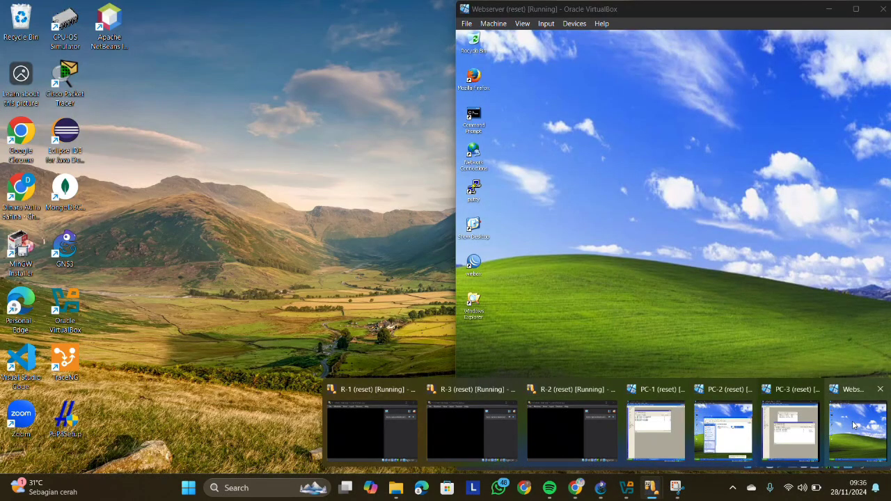
{"action": "left_click", "coordinate": [856, 426]}
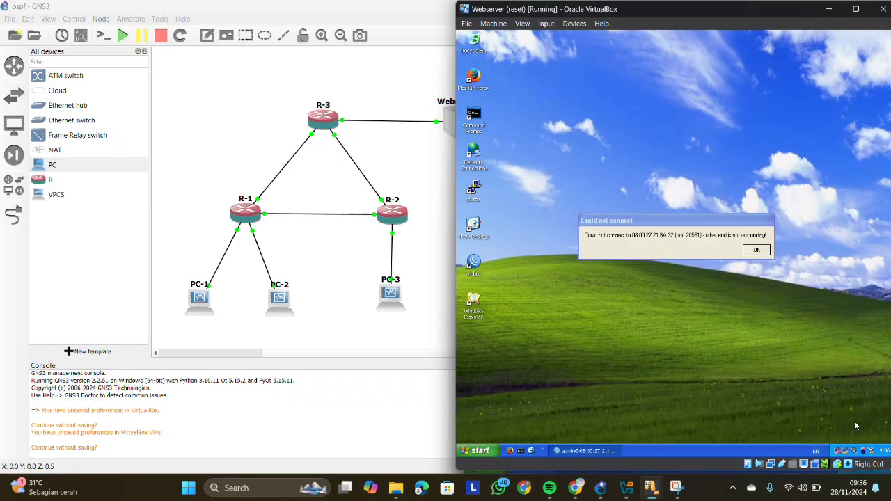
{"action": "left_click", "coordinate": [757, 251]}
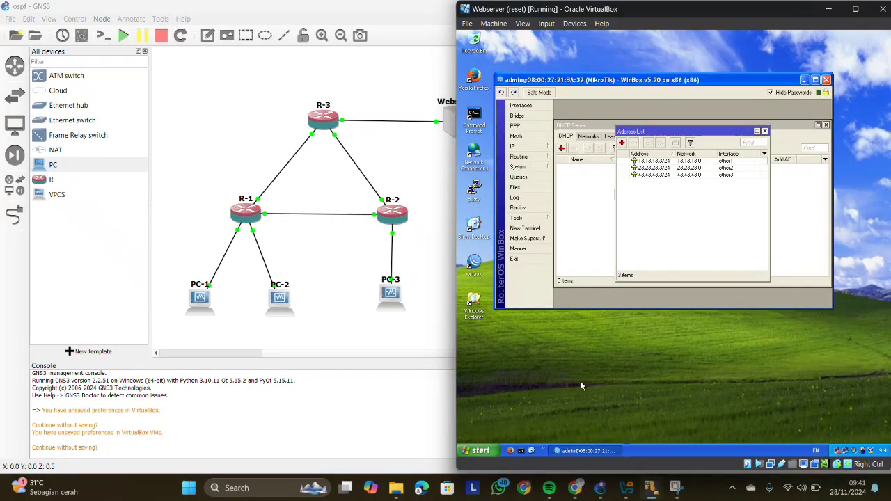
{"action": "left_click", "coordinate": [519, 147]}
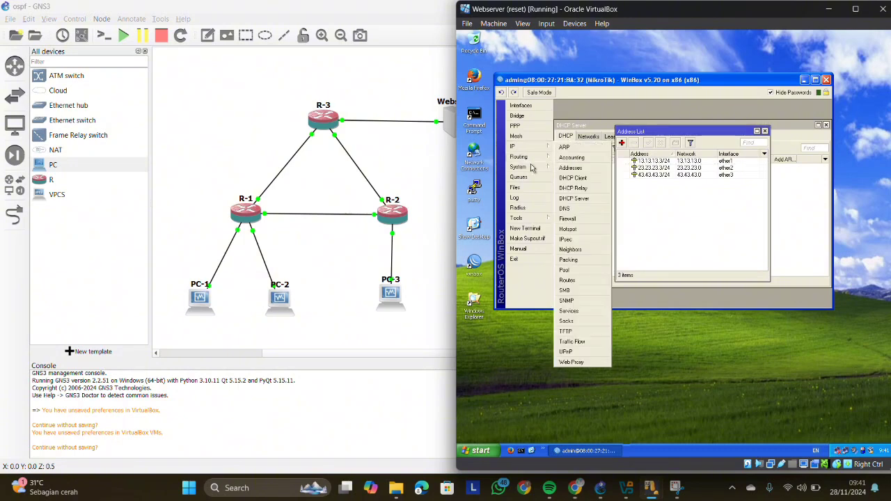
{"action": "left_click", "coordinate": [567, 280]}
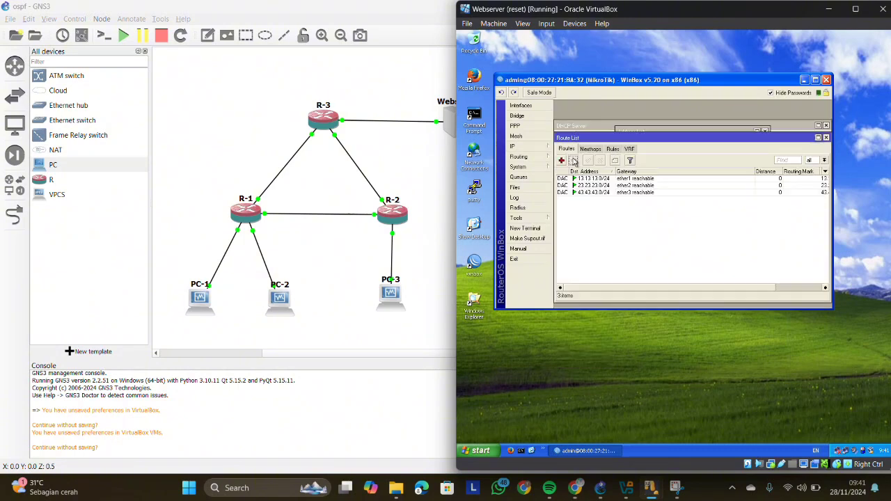
- Start a new static route on R-3 with destination address 192.168.1.0/25
{"action": "left_click", "coordinate": [561, 161]}
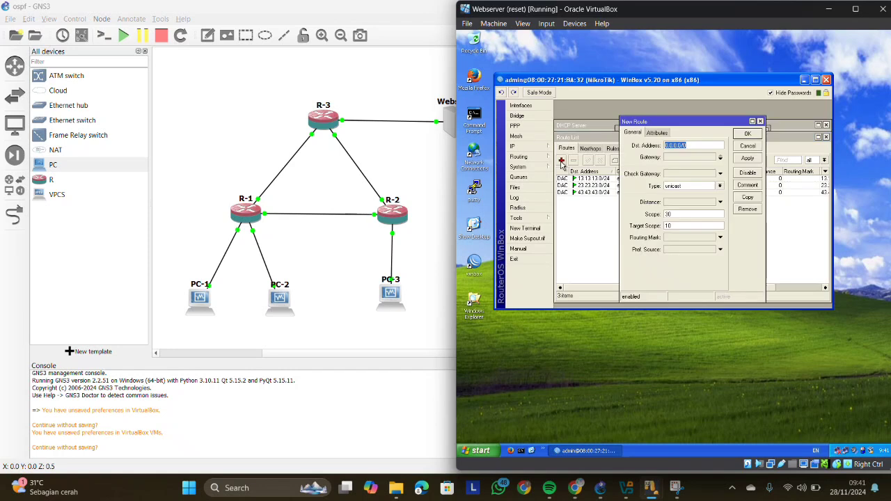
{"action": "key", "text": "BackSpace"}
{"action": "type", "text": "192.168.1.0/"}
- Enable the route's gateway entry, maximize WinBox and reposition the New Route dialog so all its fields are accessible
{"action": "left_click", "coordinate": [689, 158]}
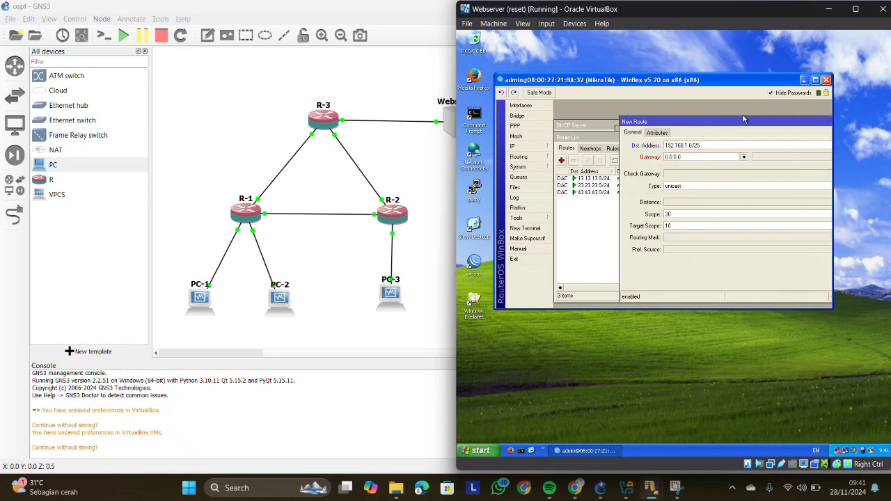
{"action": "left_click_drag", "start_coordinate": [743, 119], "coordinate": [657, 108]}
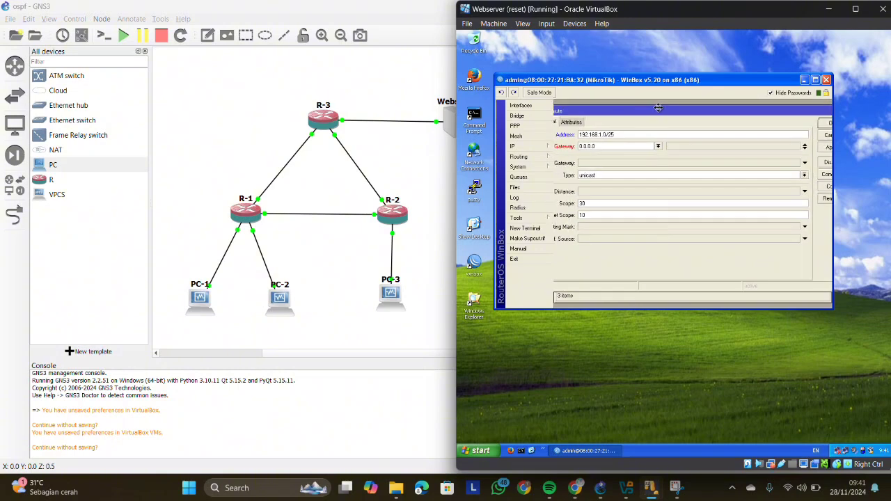
{"action": "left_click", "coordinate": [815, 80]}
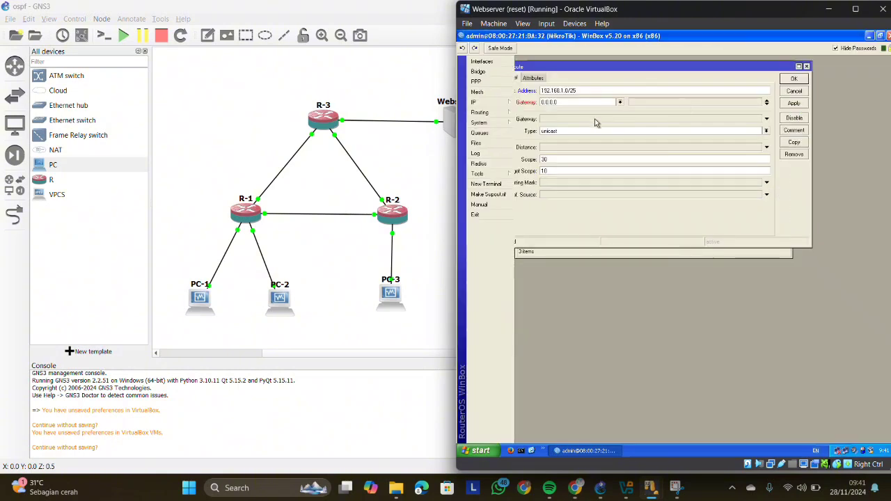
{"action": "left_click_drag", "start_coordinate": [613, 72], "coordinate": [662, 128]}
- Set the route's gateway to 13.13.13.1, save it and sort R-3's route list by gateway
{"action": "double_click", "coordinate": [607, 164]}
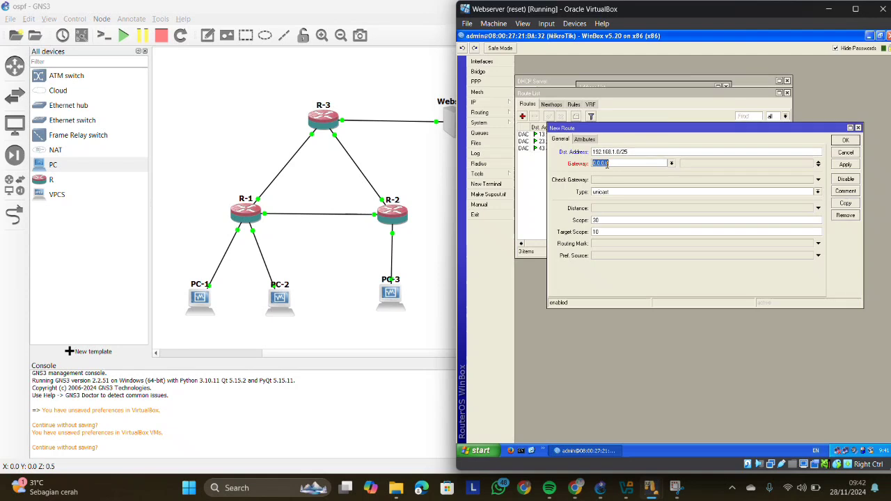
{"action": "type", "text": "13.13.13.1"}
{"action": "left_click", "coordinate": [845, 165]}
{"action": "left_click", "coordinate": [846, 152]}
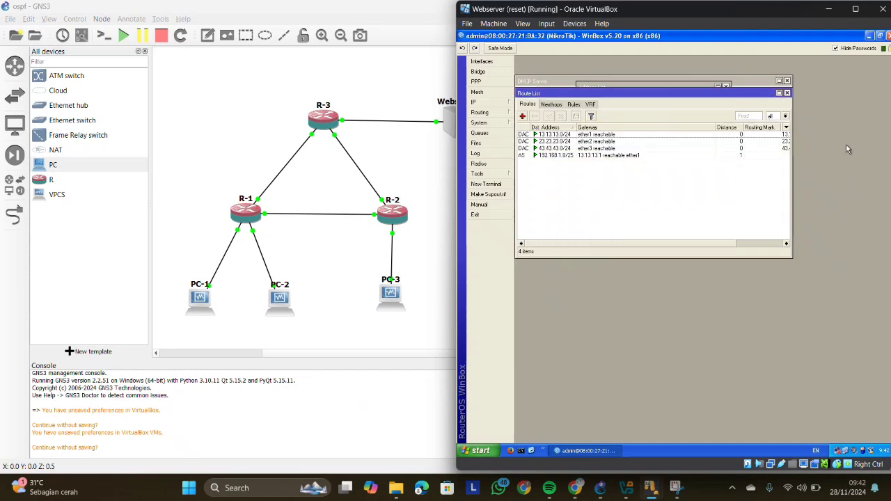
{"action": "left_click", "coordinate": [588, 127]}
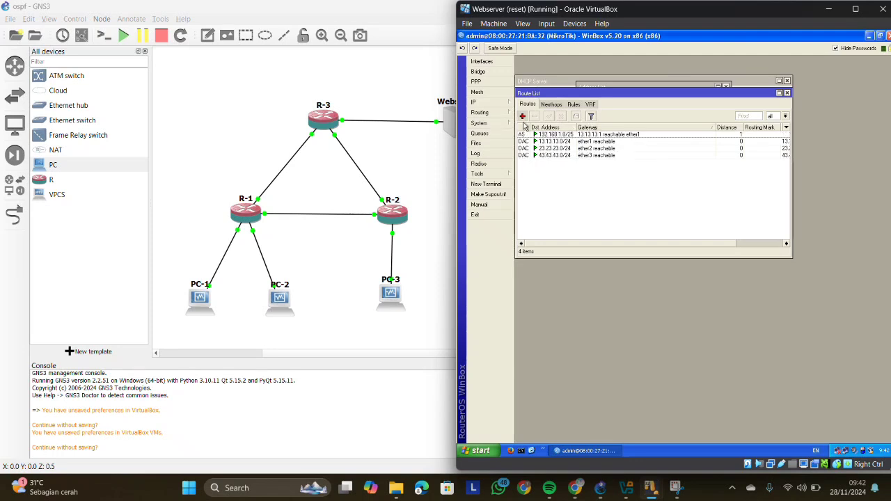
- Add a static route on R-3 to 192.168.1.128/25 via gateway 23.23.23.2
{"action": "left_click", "coordinate": [523, 119]}
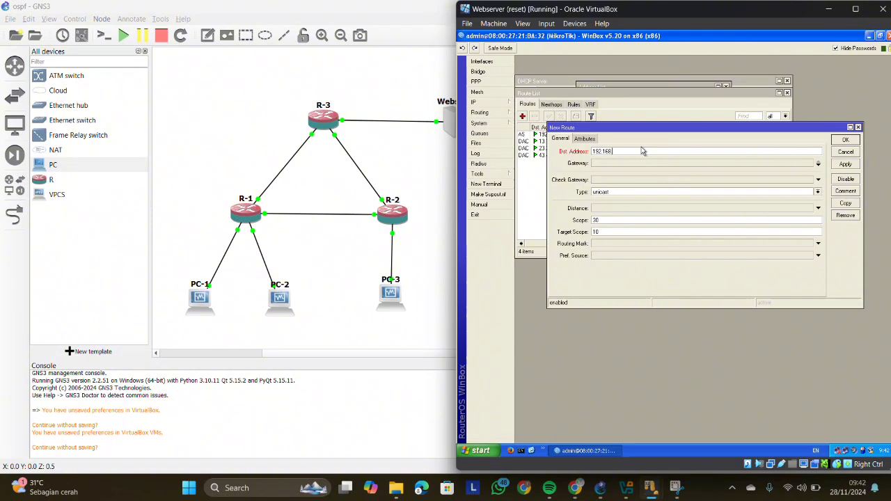
{"action": "type", "text": ".1.128/25"}
{"action": "left_click", "coordinate": [608, 163]}
{"action": "type", "text": "2"}
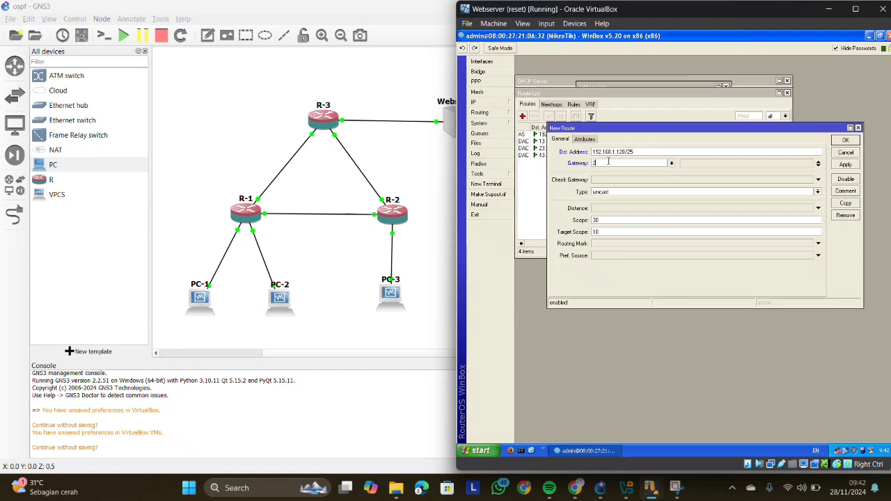
{"action": "type", "text": "23.23.23.2"}
{"action": "left_click", "coordinate": [846, 165]}
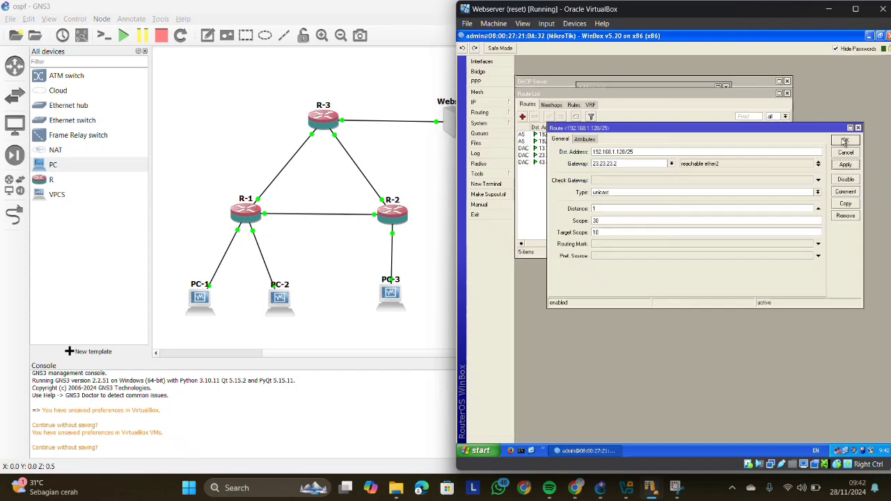
{"action": "left_click", "coordinate": [844, 141]}
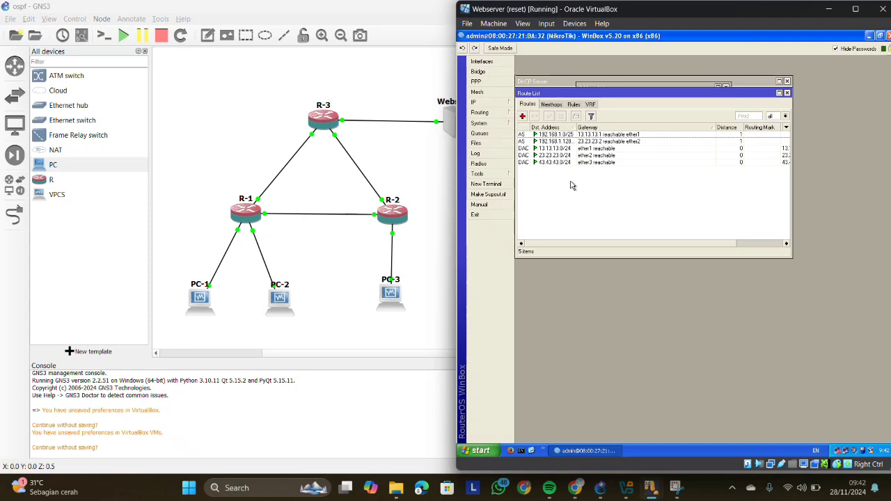
- Switch to the PC-1 virtual machine, restore its Command Prompt and minimize WinBox
{"action": "left_click", "coordinate": [304, 233]}
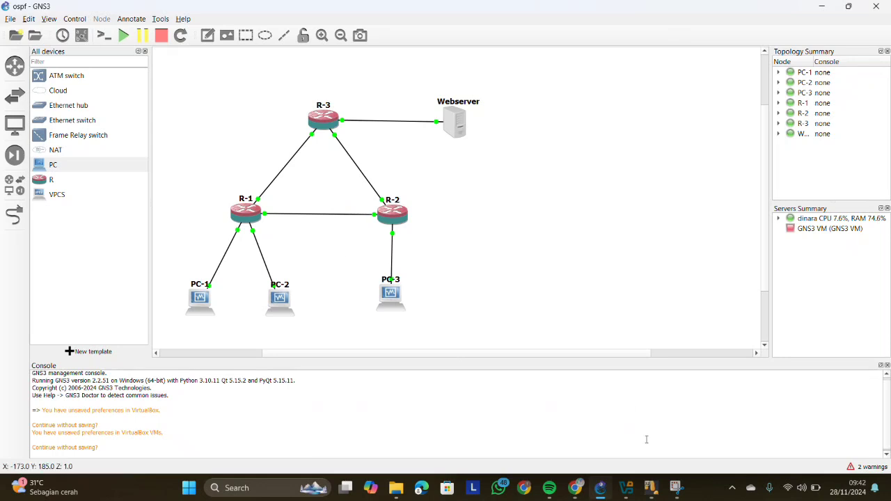
{"action": "mouse_move", "coordinate": [652, 488]}
{"action": "mouse_move", "coordinate": [668, 444]}
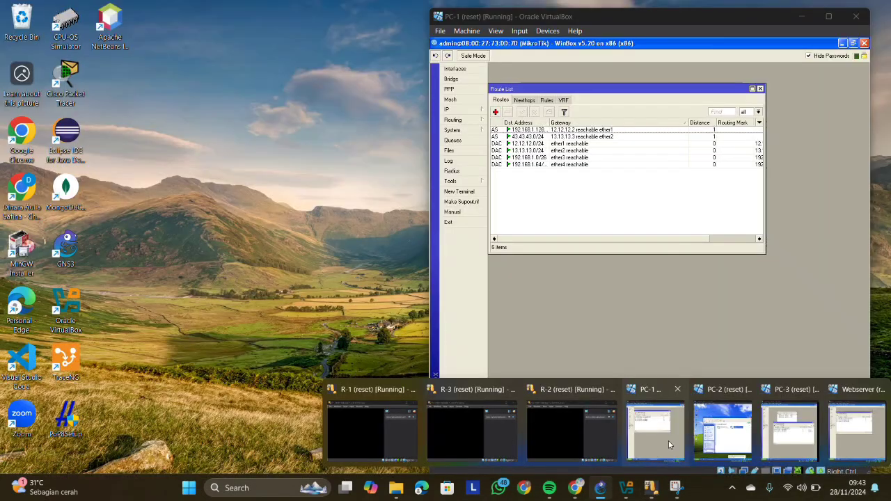
{"action": "left_click", "coordinate": [668, 440]}
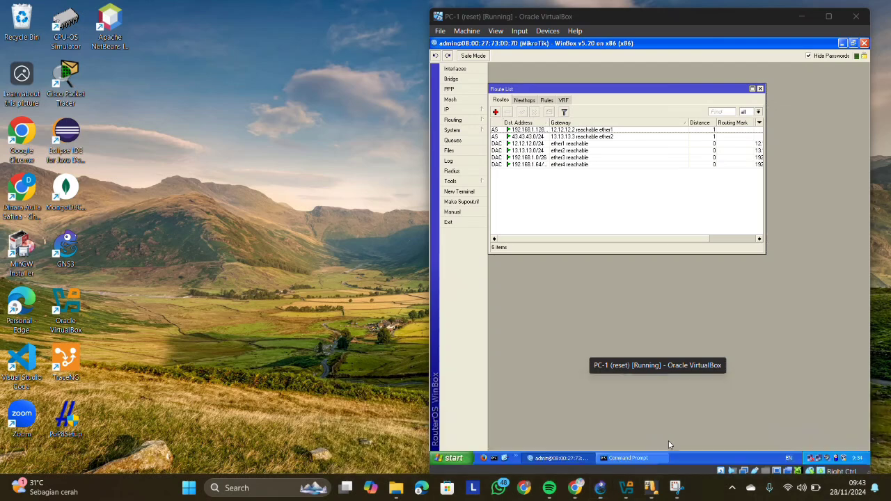
{"action": "left_click", "coordinate": [627, 458]}
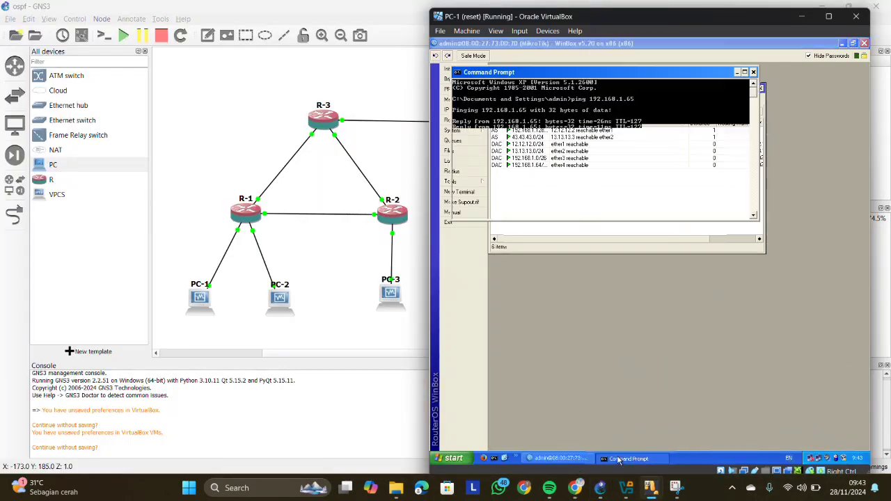
{"action": "left_click", "coordinate": [842, 43]}
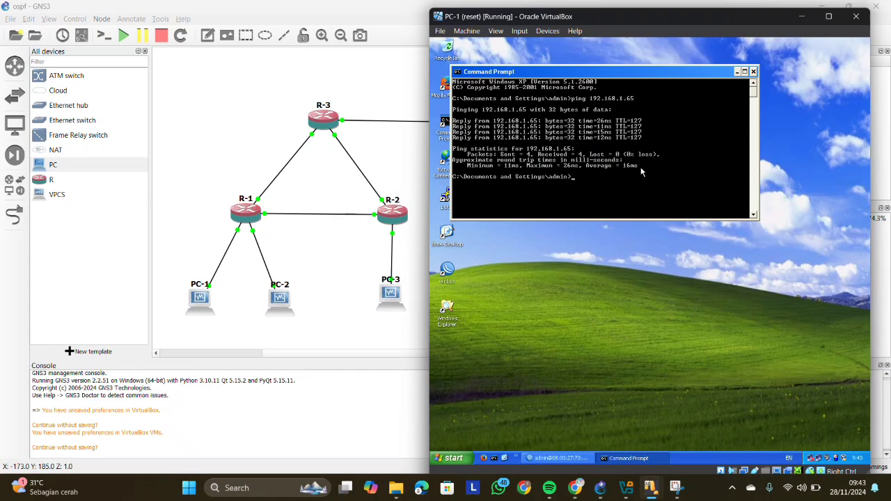
- Ping the webserver at 43.43.43.1 from PC-1 and review the replies
{"action": "type", "text": "ng 43.43.43."}
{"action": "type", "text": "1"}
{"action": "key", "text": "Return"}
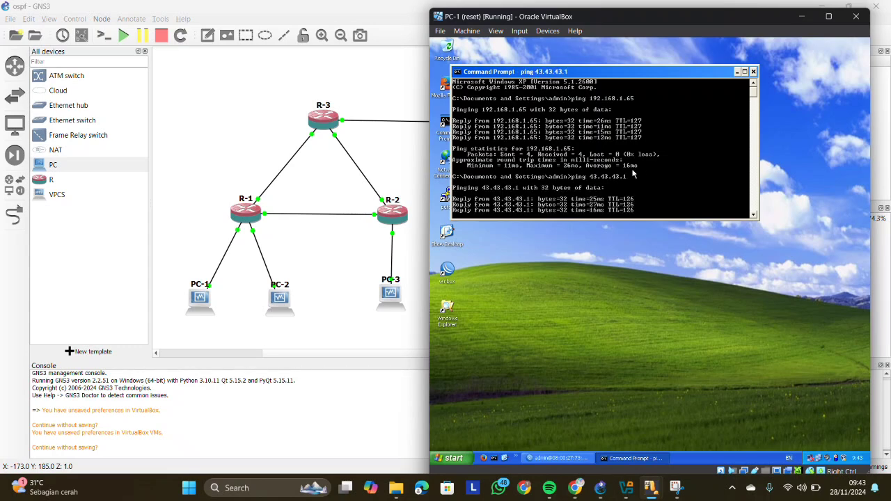
{"action": "scroll", "coordinate": [624, 170], "scroll_direction": "down", "scroll_amount": 4}
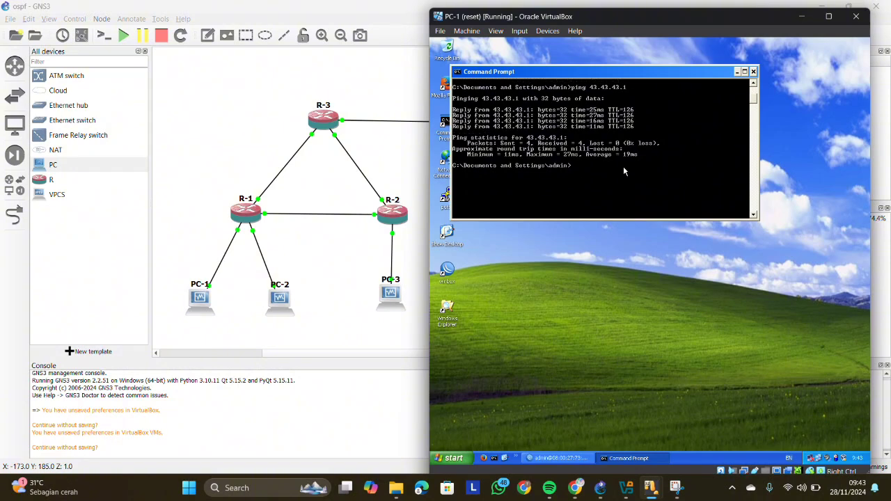
{"action": "scroll", "coordinate": [623, 165], "scroll_direction": "down", "scroll_amount": 4}
{"action": "scroll", "coordinate": [623, 166], "scroll_direction": "up", "scroll_amount": 10}
{"action": "scroll", "coordinate": [624, 170], "scroll_direction": "down", "scroll_amount": 4}
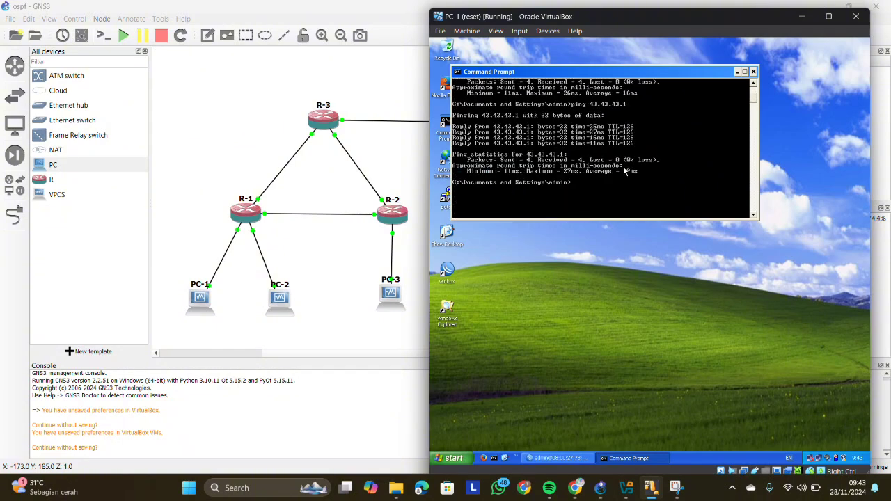
- Trace the route from PC-1 to 43.43.43.1 with tracert, dismissing the Windows Security notification
{"action": "type", "text": "tracert 43.43.43."}
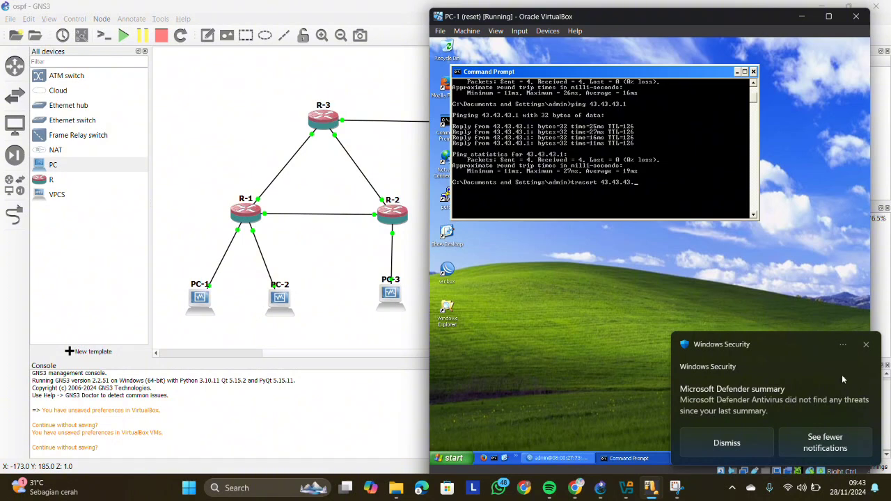
{"action": "left_click", "coordinate": [865, 344]}
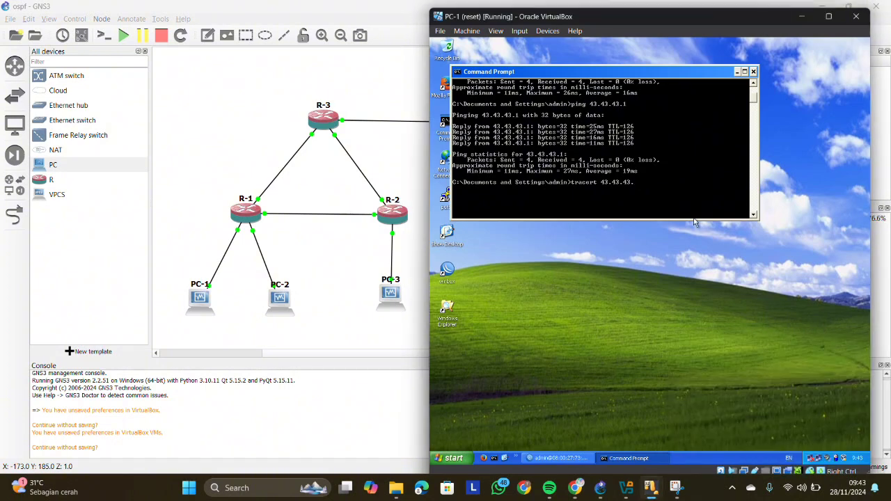
{"action": "type", "text": "1"}
{"action": "key", "text": "Return"}
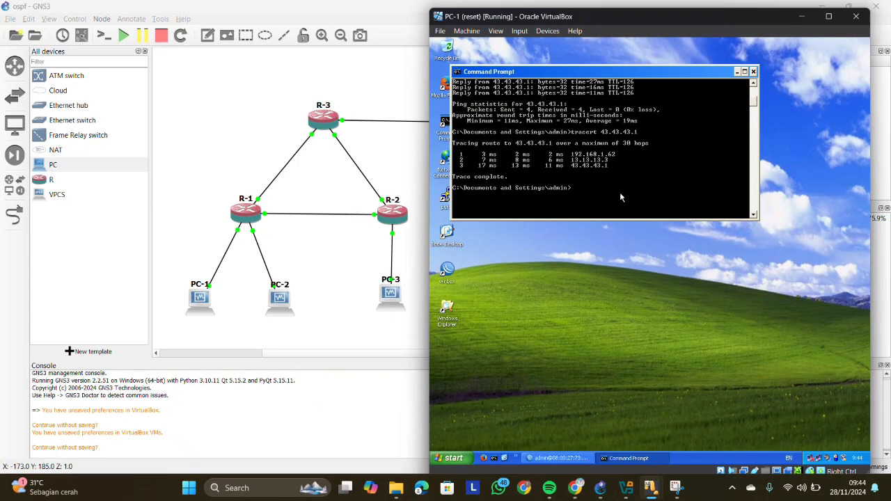
- Bring up the PC-3 virtual machine to check the router's address and route lists in WinBox, and minimize its window
{"action": "mouse_move", "coordinate": [650, 487]}
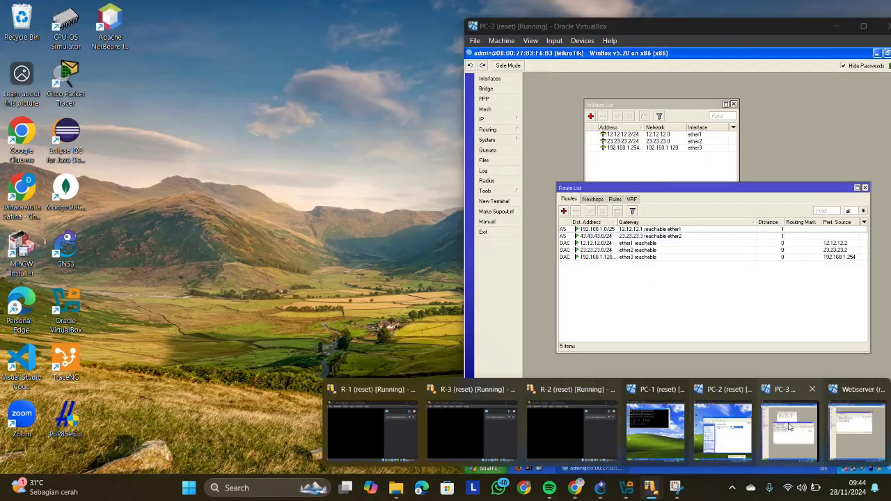
{"action": "left_click", "coordinate": [789, 422]}
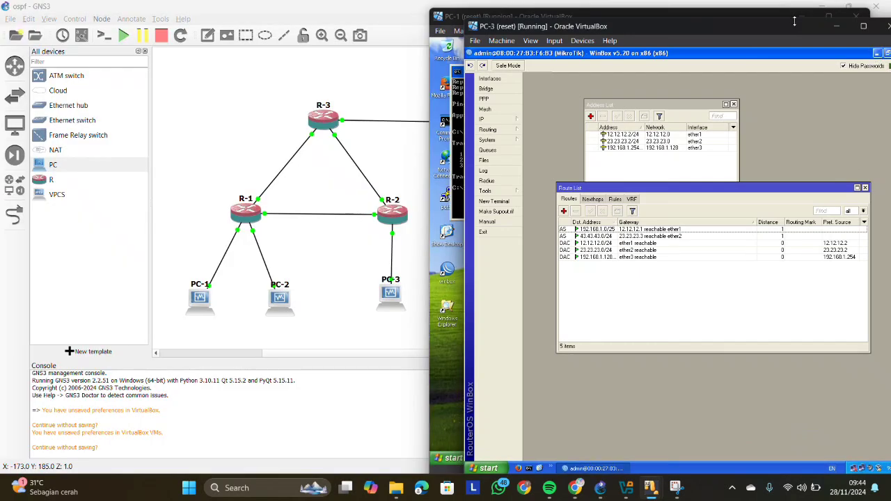
{"action": "left_click_drag", "start_coordinate": [800, 29], "coordinate": [783, 28]}
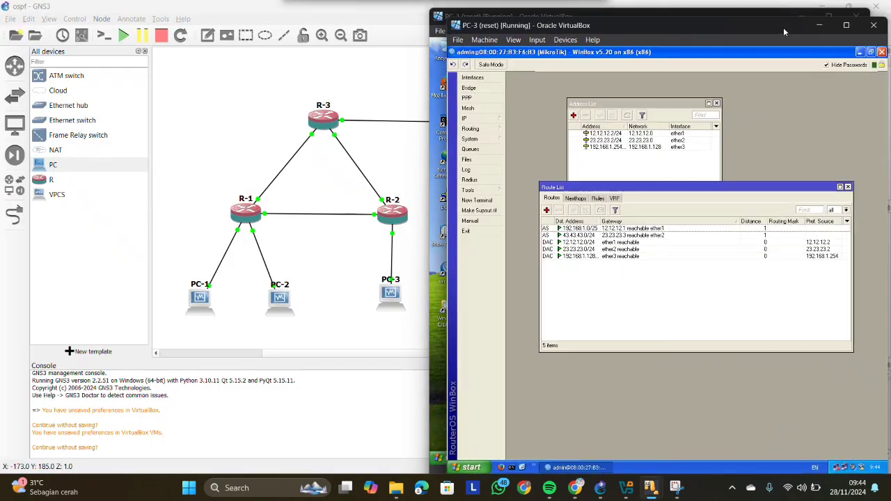
{"action": "left_click", "coordinate": [820, 29]}
- Ping PC-3 at 192.168.1.253 from PC-1's Command Prompt
{"action": "type", "text": "ping 192.168"}
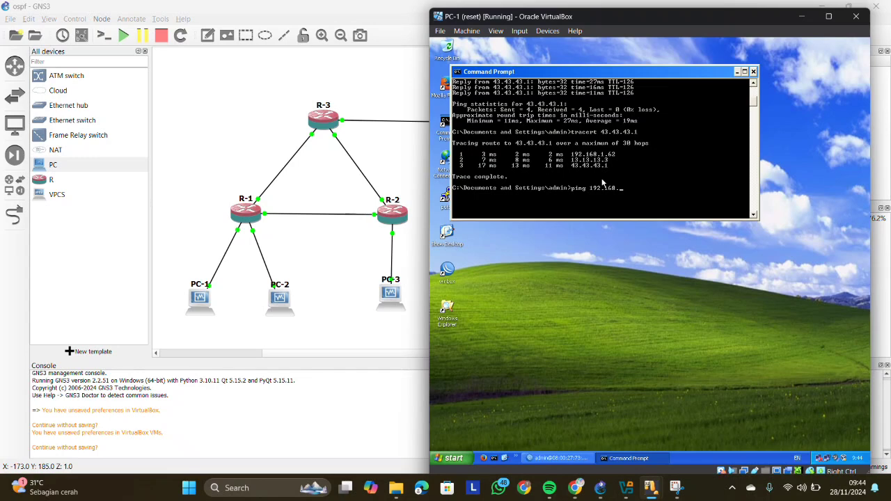
{"action": "type", "text": ".1."}
{"action": "type", "text": "12"}
{"action": "type", "text": "253"}
{"action": "key", "text": "Return"}
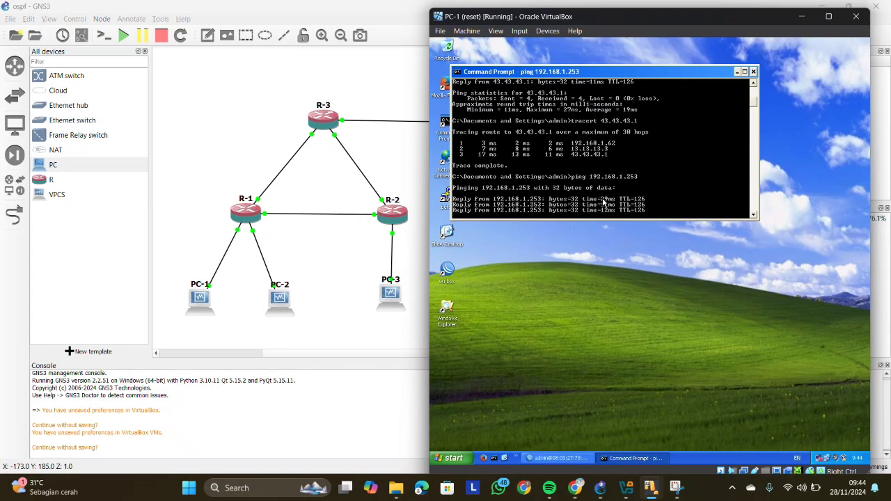
- Trace the route from PC-1 to 192.168.1.253 with tracert
{"action": "type", "text": "tracert 192."}
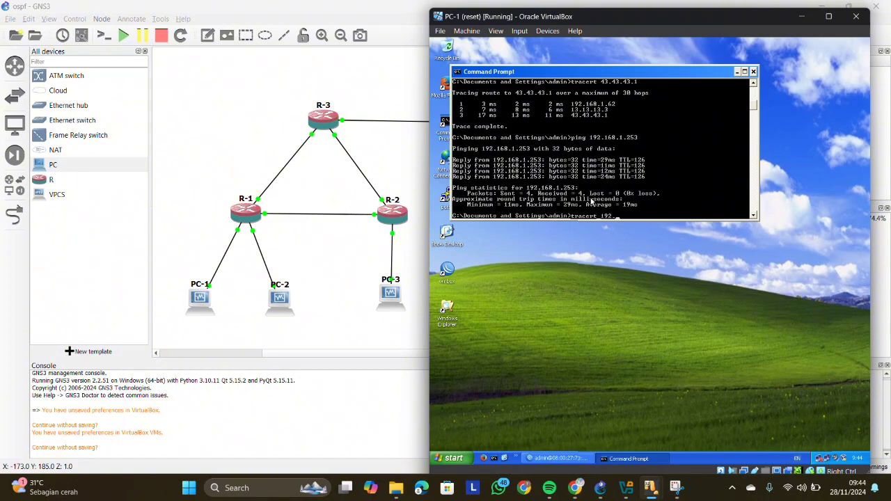
{"action": "type", "text": "168.1"}
{"action": "key", "text": "Return"}
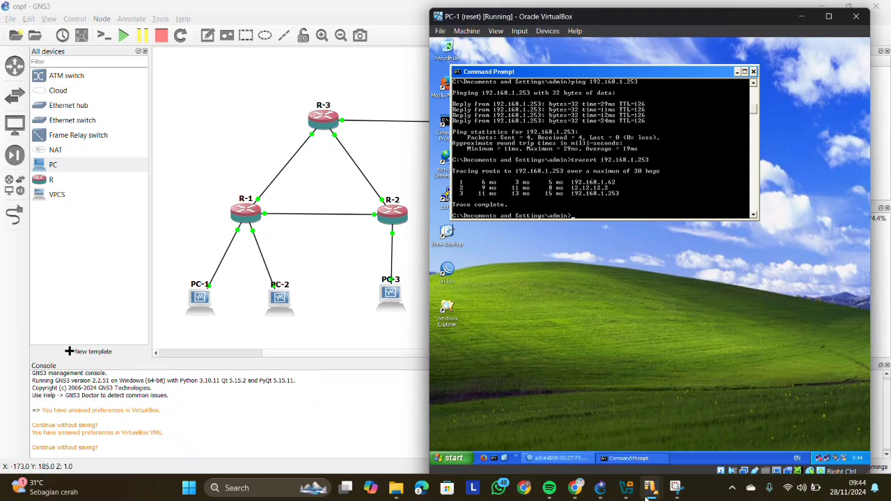
- Switch to the PC-3 virtual machine, minimize WinBox and open a Command Prompt
{"action": "mouse_move", "coordinate": [648, 495]}
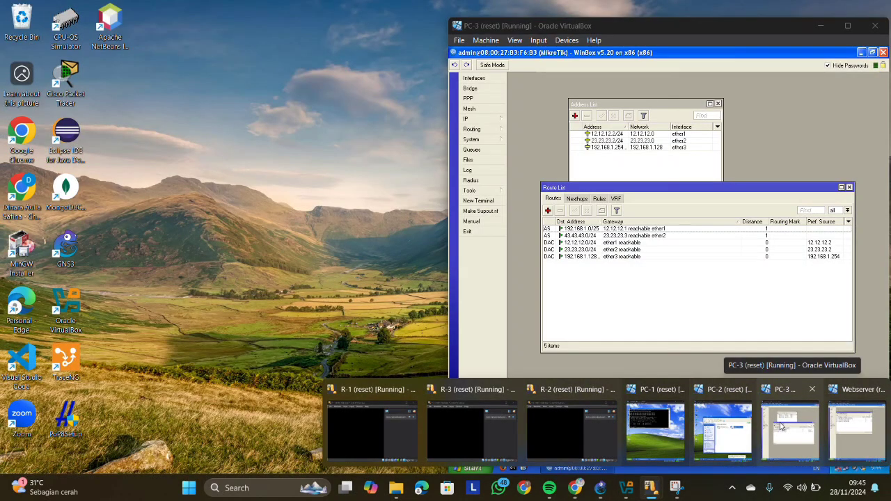
{"action": "left_click", "coordinate": [780, 426]}
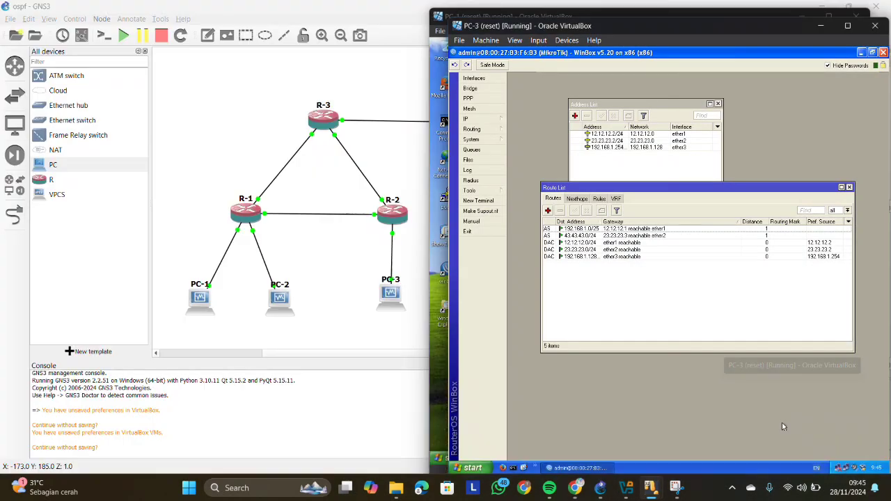
{"action": "left_click", "coordinate": [860, 53]}
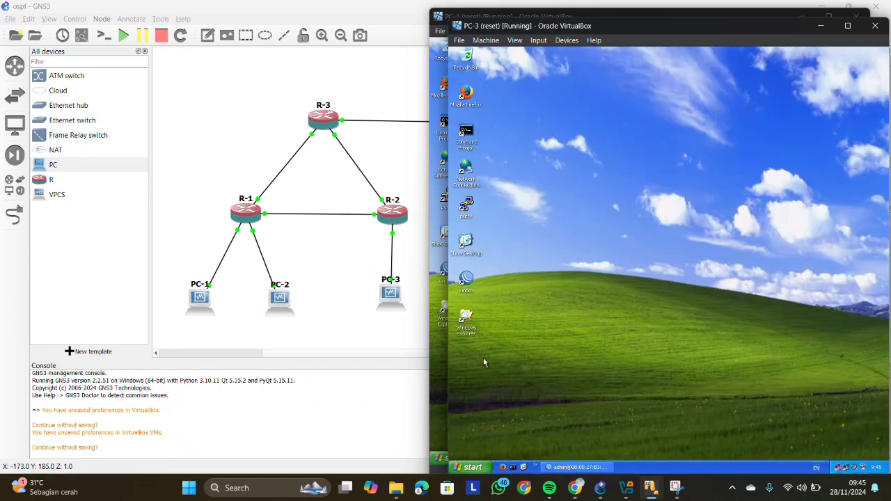
{"action": "left_click", "coordinate": [513, 467]}
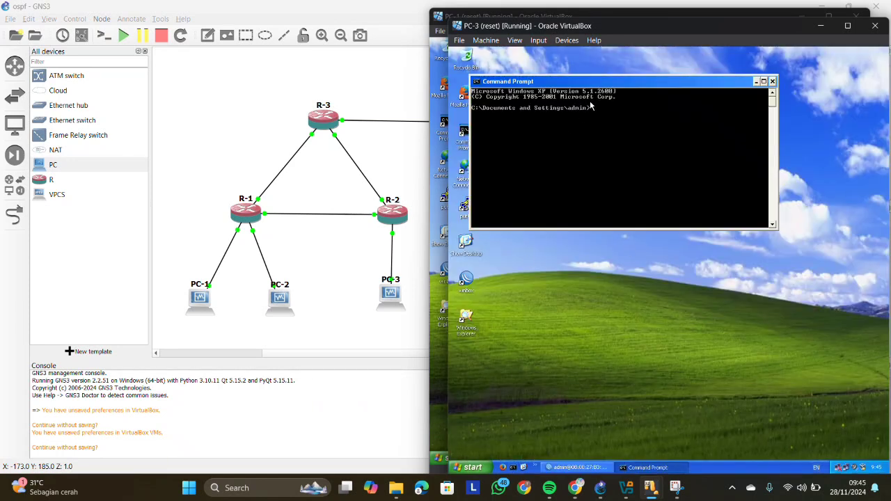
- Ping the webserver at 43.43.43.1 from PC-3
{"action": "type", "text": "ping"}
{"action": "left_click_drag", "start_coordinate": [652, 78], "coordinate": [652, 72]}
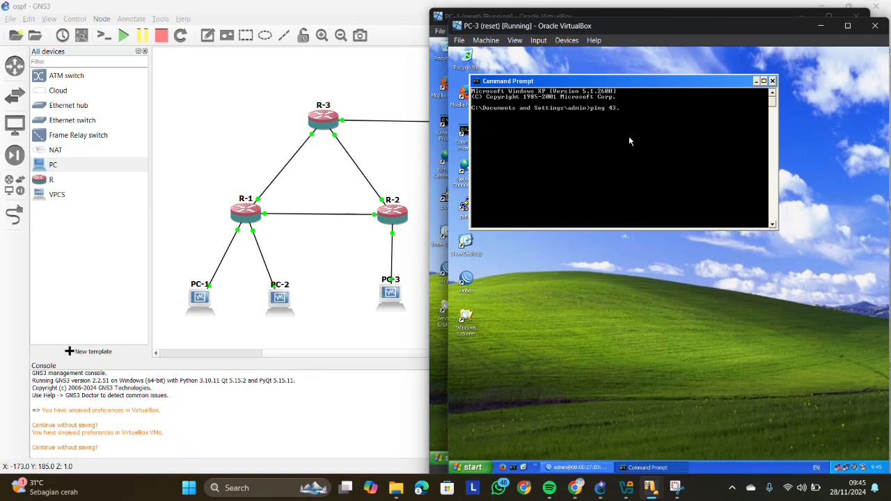
{"action": "type", "text": "ng 43.43.43.1"}
{"action": "key", "text": "Return"}
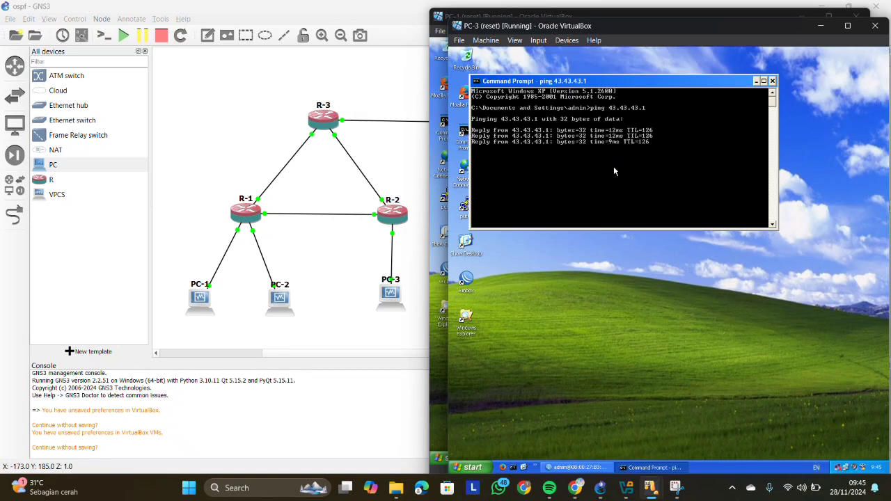
- Trace the route from PC-3 to 43.43.43.1 with tracert and review the listed hops
{"action": "type", "text": "tracert 43.43.43.1"}
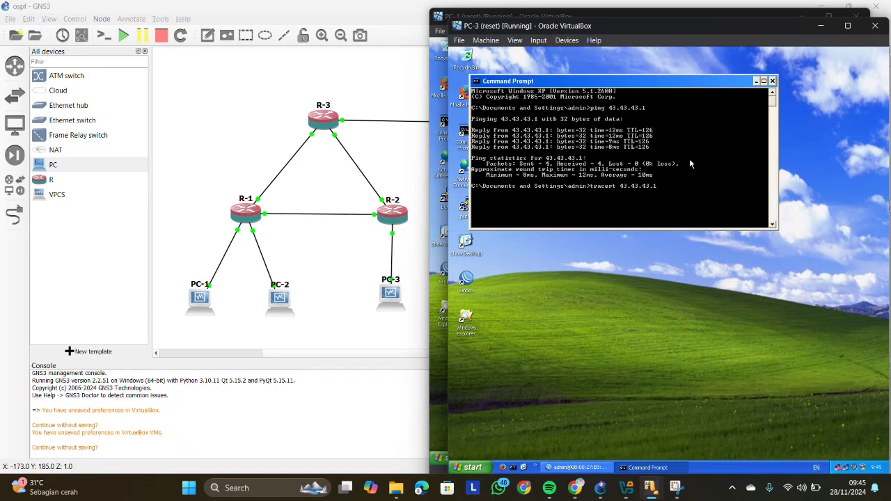
{"action": "key", "text": "Return"}
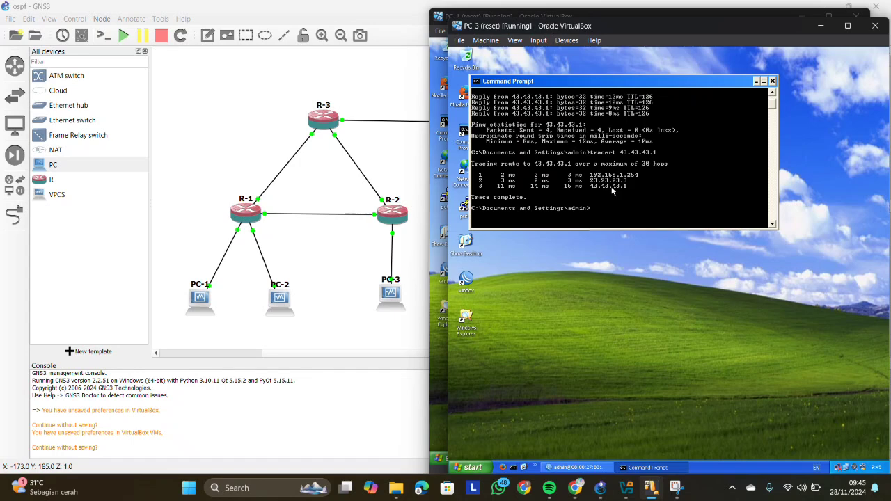
{"action": "scroll", "coordinate": [612, 192], "scroll_direction": "down", "scroll_amount": 1}
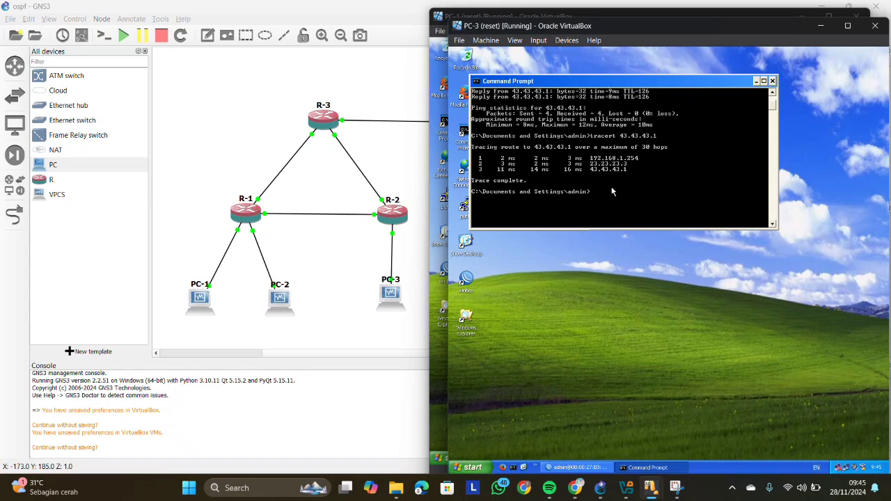
{"action": "scroll", "coordinate": [613, 192], "scroll_direction": "down", "scroll_amount": 2}
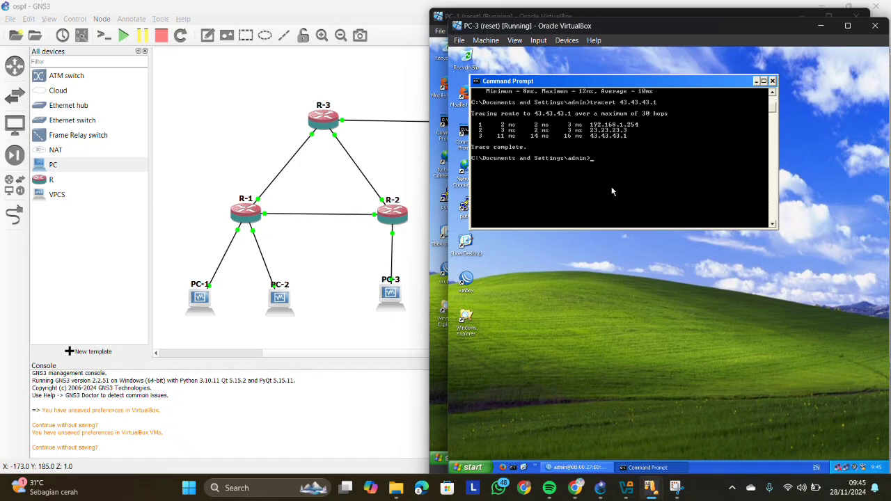
{"action": "scroll", "coordinate": [612, 191], "scroll_direction": "up", "scroll_amount": 2}
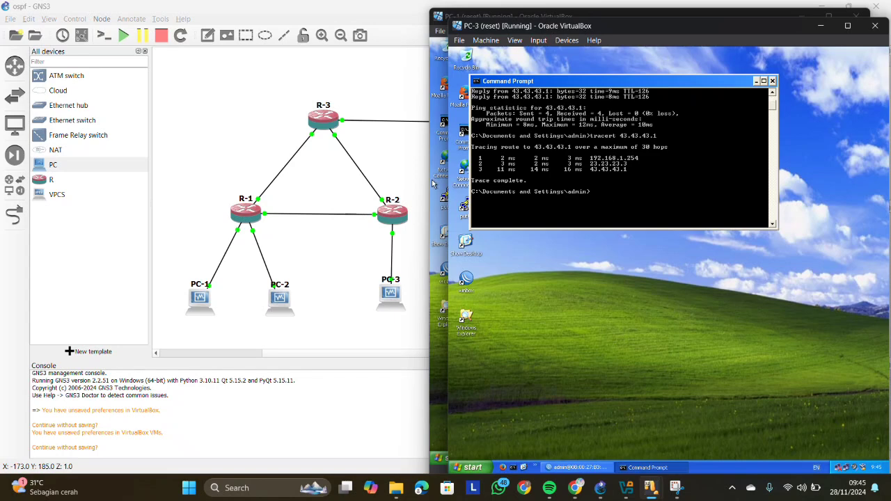
- Bring the GNS3 window to the front and look over the complete topology from the PCs to the webserver
{"action": "left_click", "coordinate": [232, 125]}
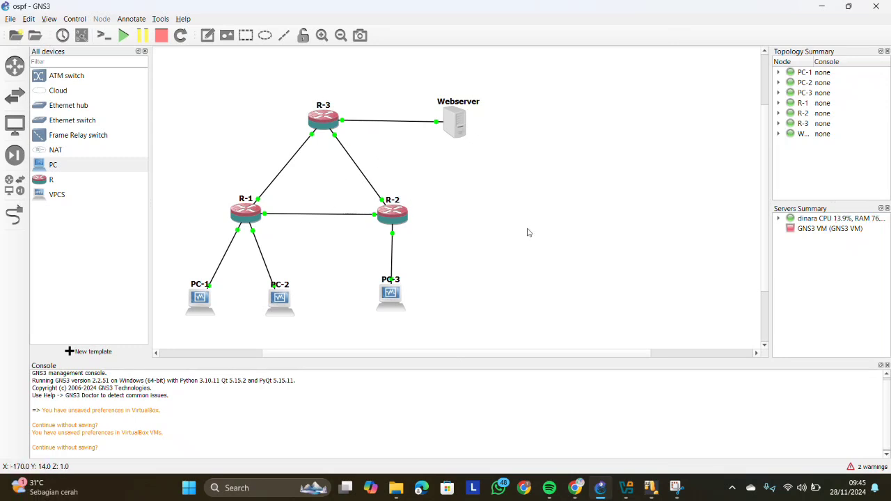
{"action": "scroll", "coordinate": [527, 233], "scroll_direction": "up", "scroll_amount": 3}
{"action": "scroll", "coordinate": [527, 232], "scroll_direction": "down", "scroll_amount": 3}
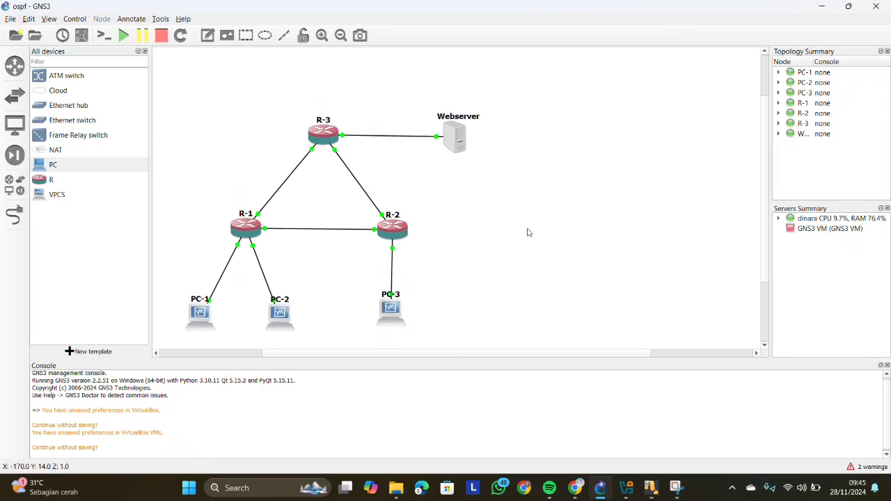
{"action": "scroll", "coordinate": [526, 233], "scroll_direction": "up", "scroll_amount": 1}
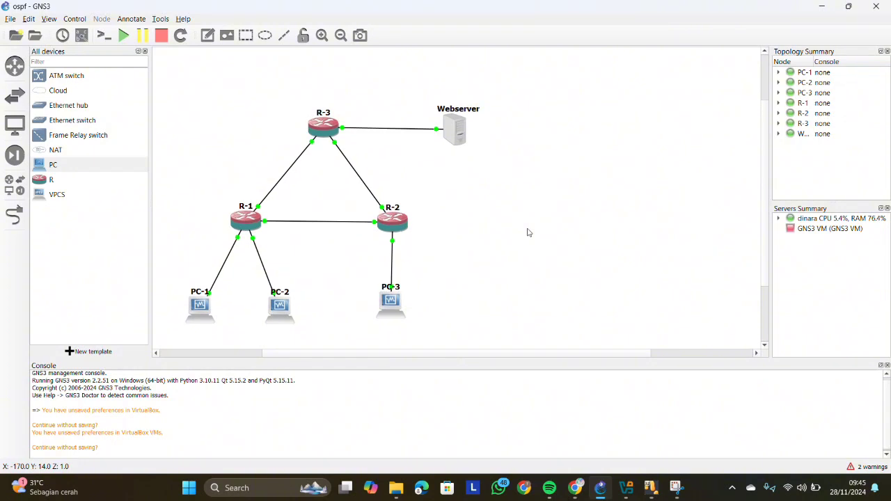
{"action": "scroll", "coordinate": [527, 233], "scroll_direction": "up", "scroll_amount": 2}
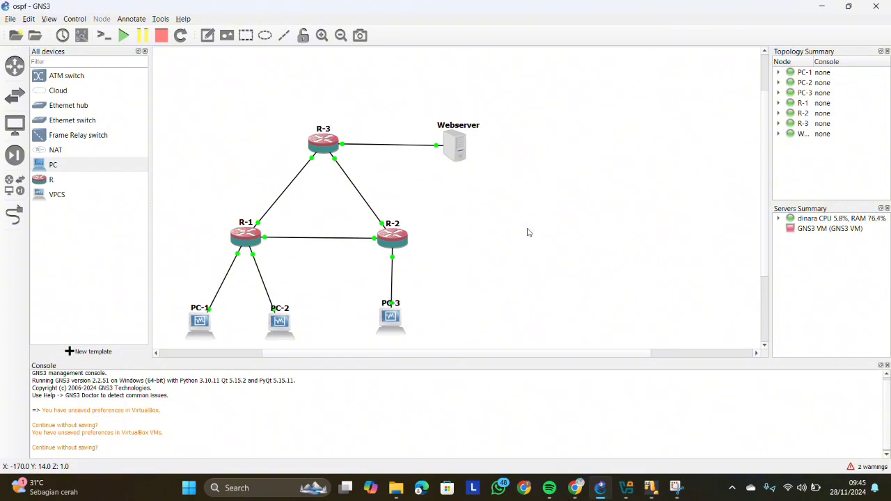